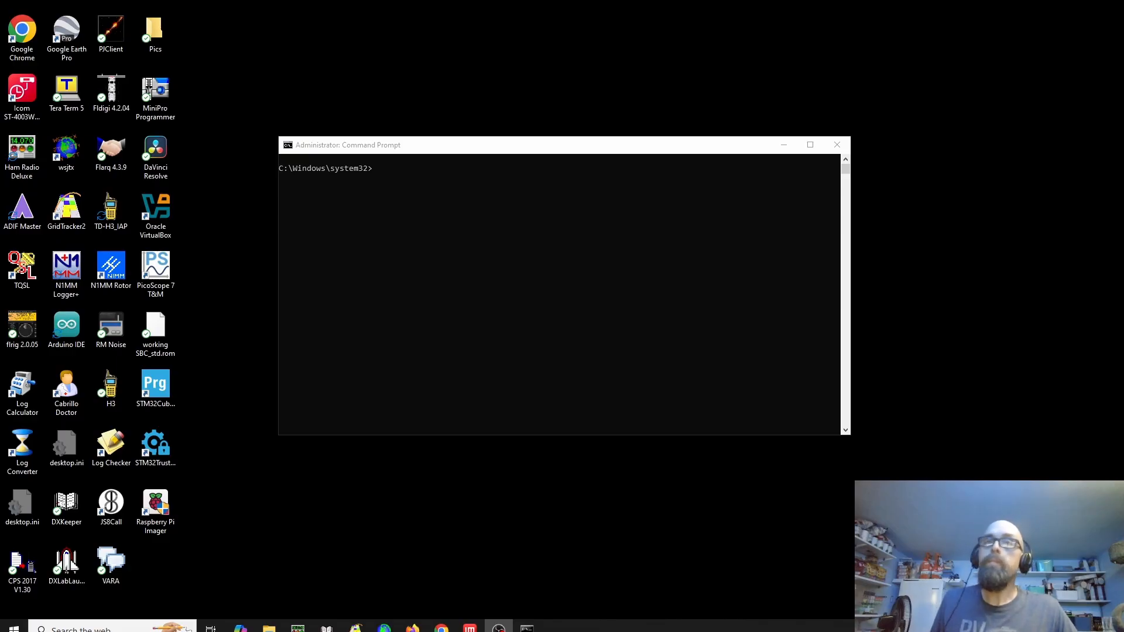
Start diskpart in the administrator Command Prompt and list the available disks
{"action": "left_click", "coordinate": [499, 146]}
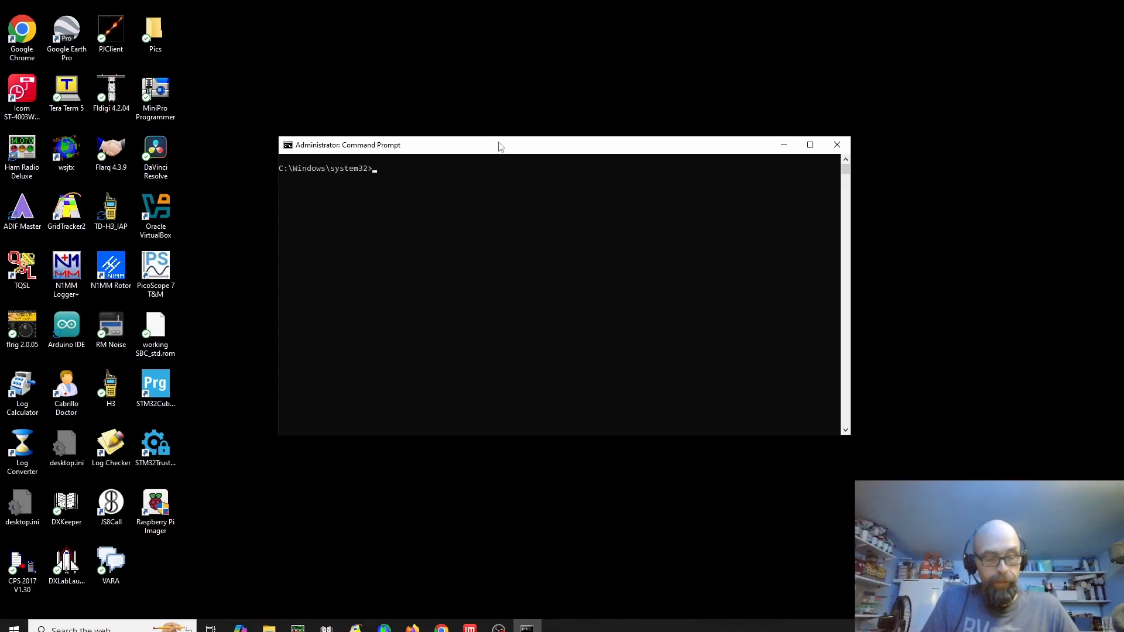
{"action": "type", "text": "diskpart"}
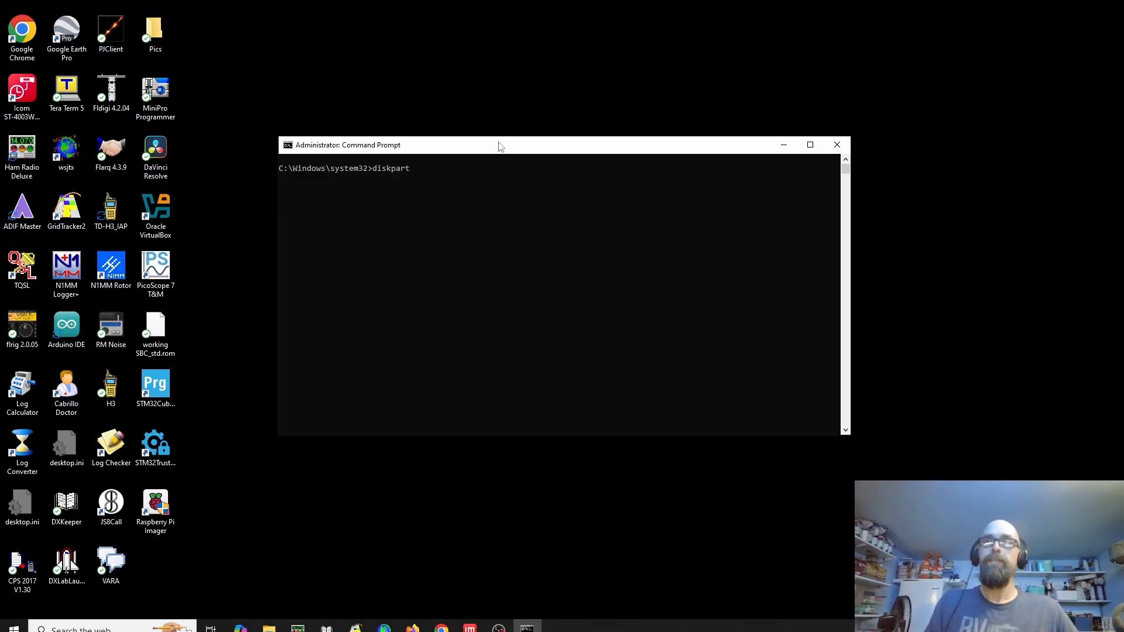
{"action": "key", "text": "Return"}
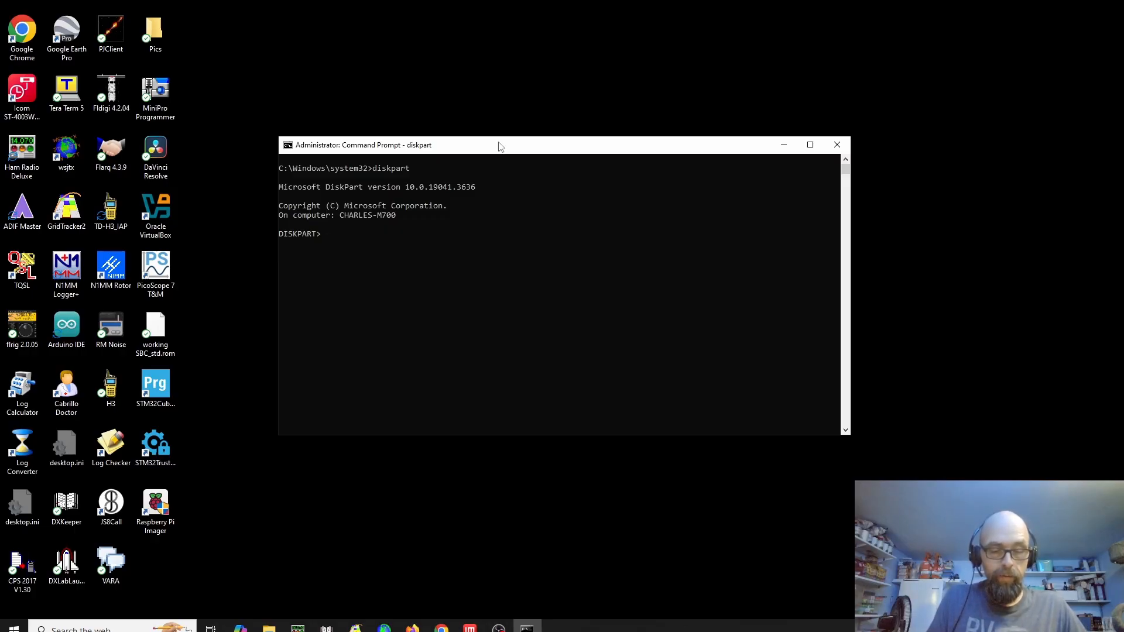
{"action": "type", "text": "ist disk"}
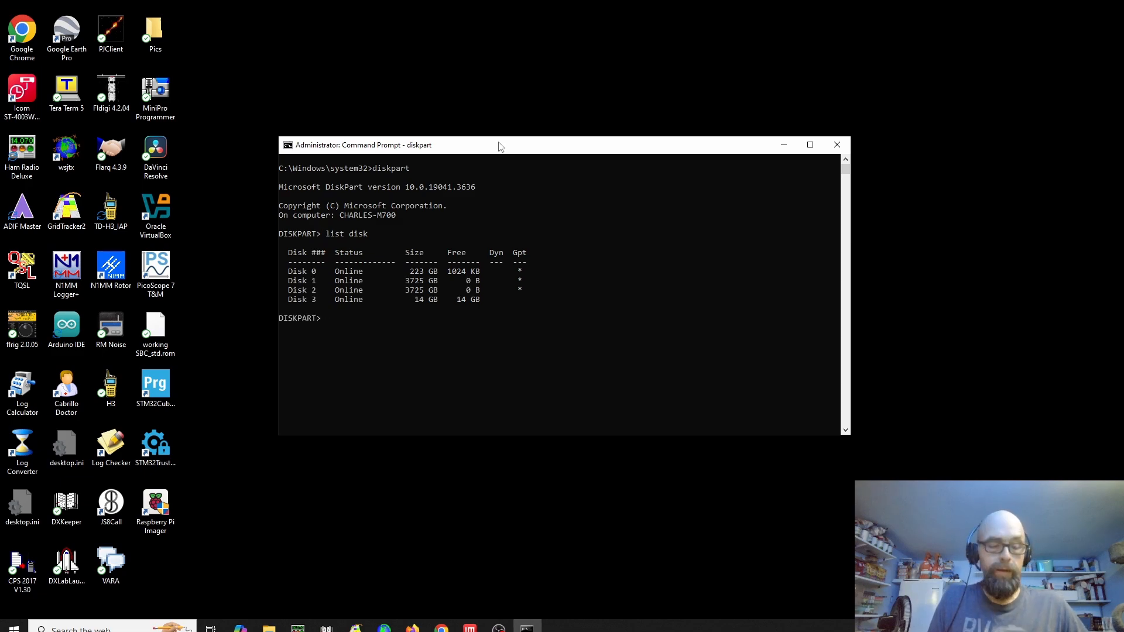
Select disk 3 in DiskPart and wipe it with the clean command
{"action": "type", "text": "select"}
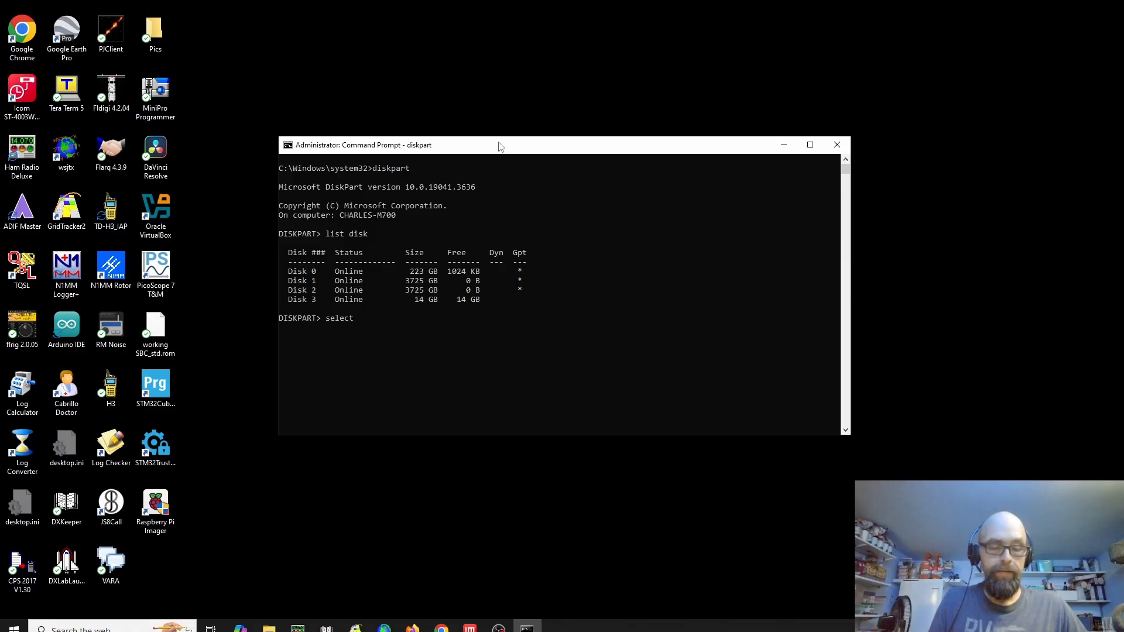
{"action": "type", "text": " disk"}
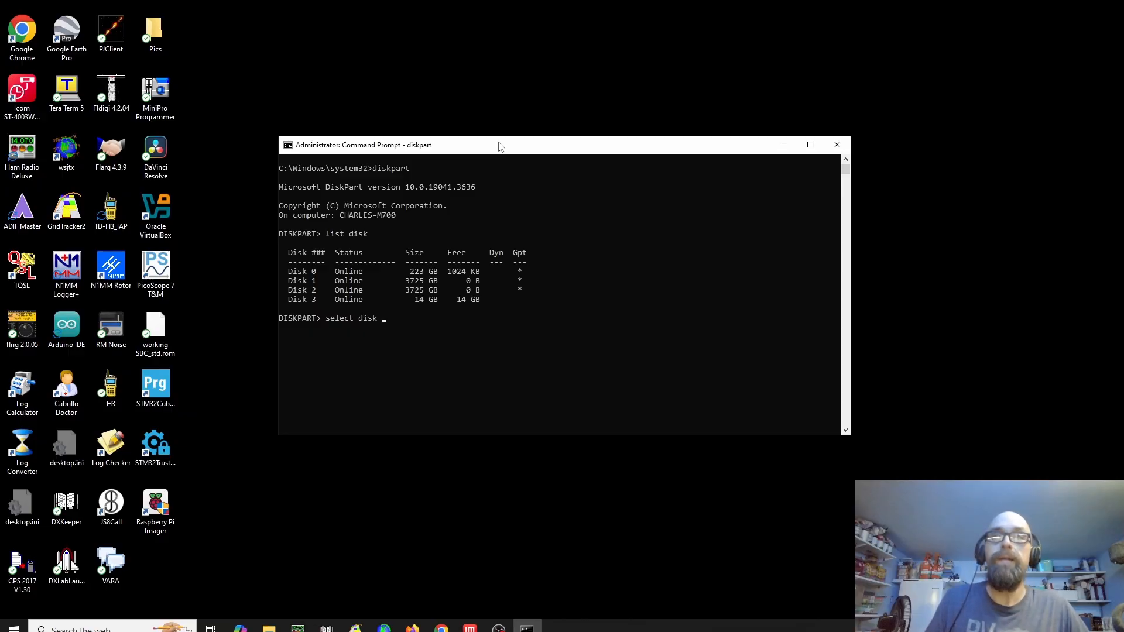
{"action": "type", "text": "3"}
{"action": "key", "text": "Return"}
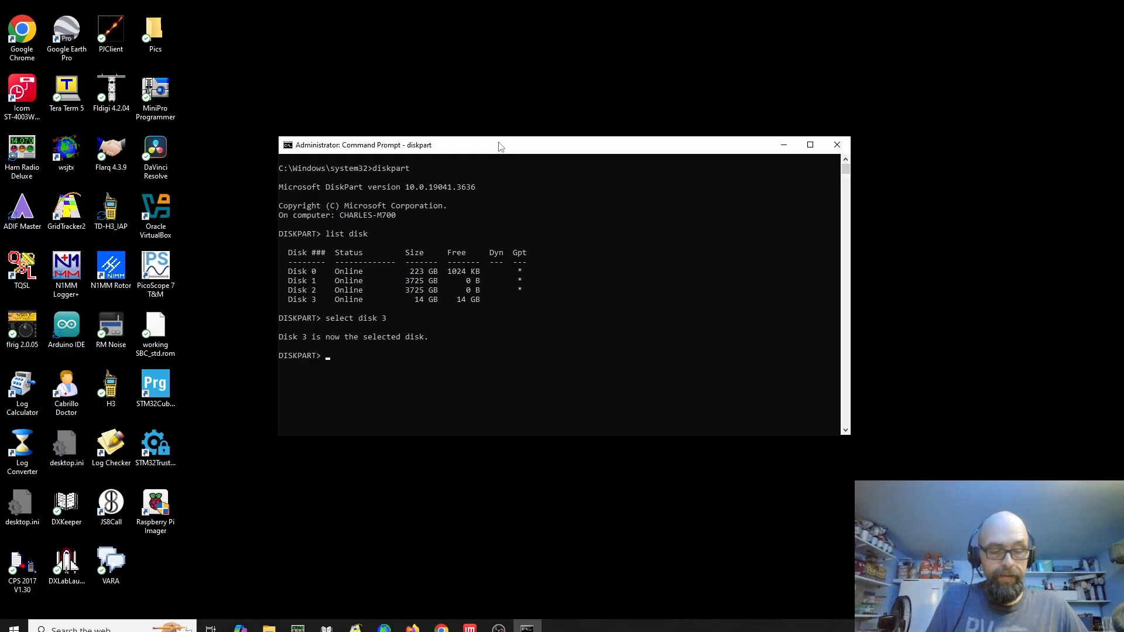
{"action": "type", "text": "clean"}
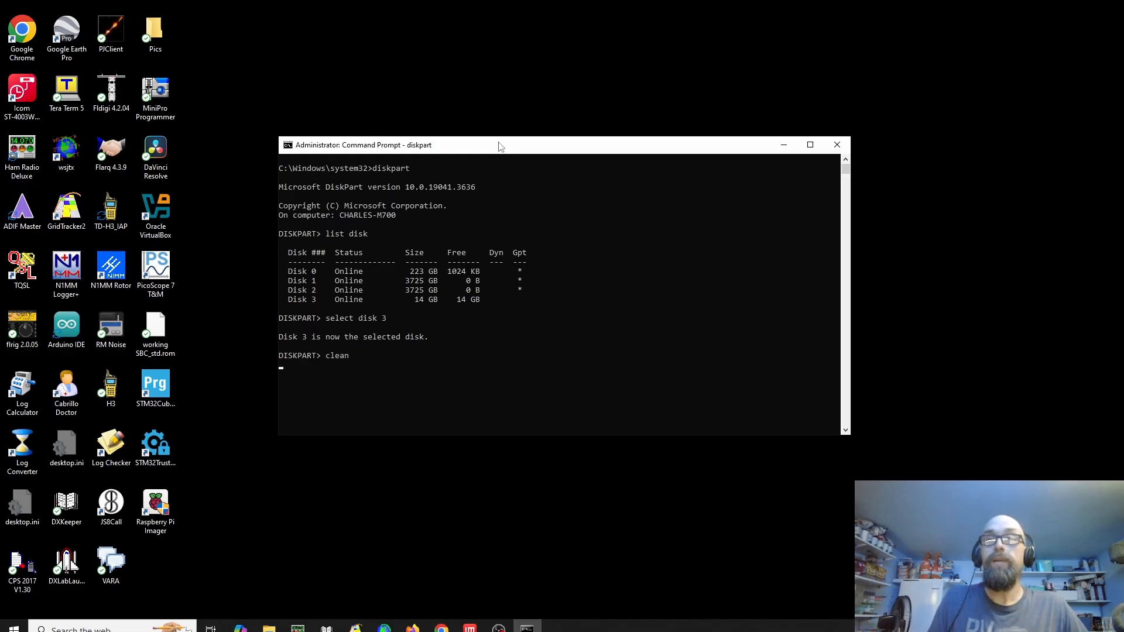
{"action": "key", "text": "Return"}
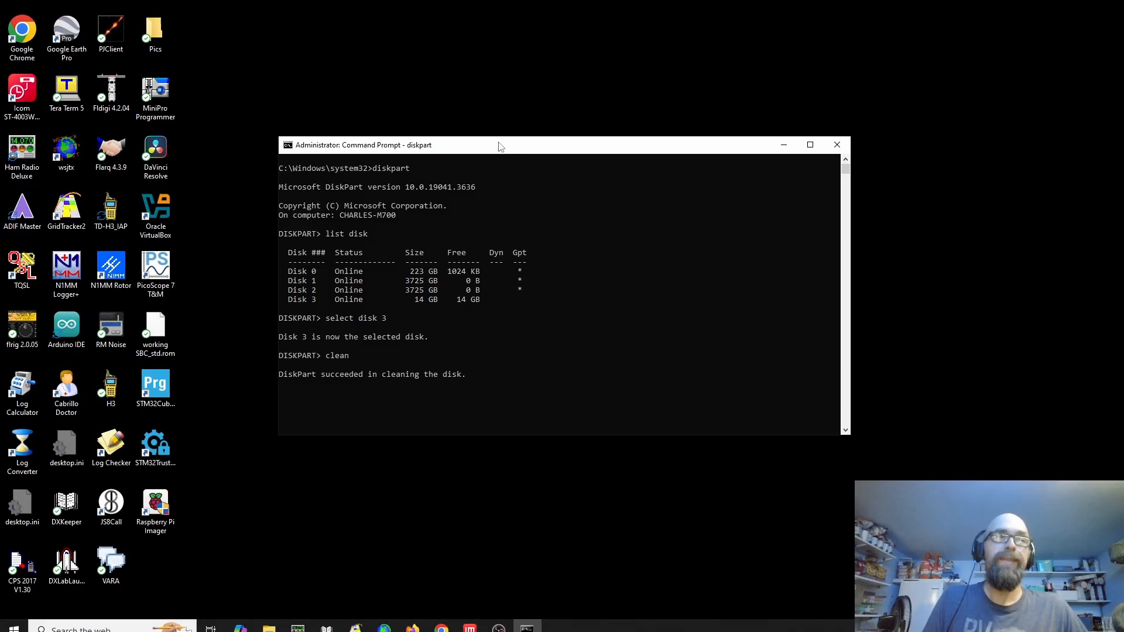
Exit DiskPart and close the Command Prompt session
{"action": "type", "text": "exit"}
{"action": "key", "text": "Return"}
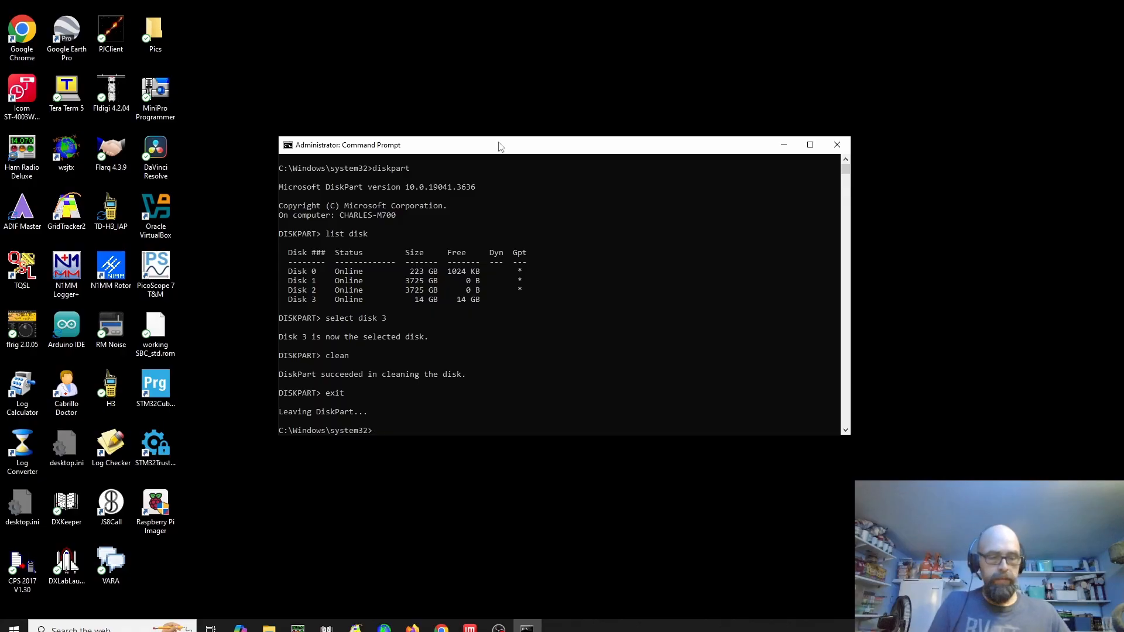
{"action": "type", "text": "exit"}
{"action": "key", "text": "Return"}
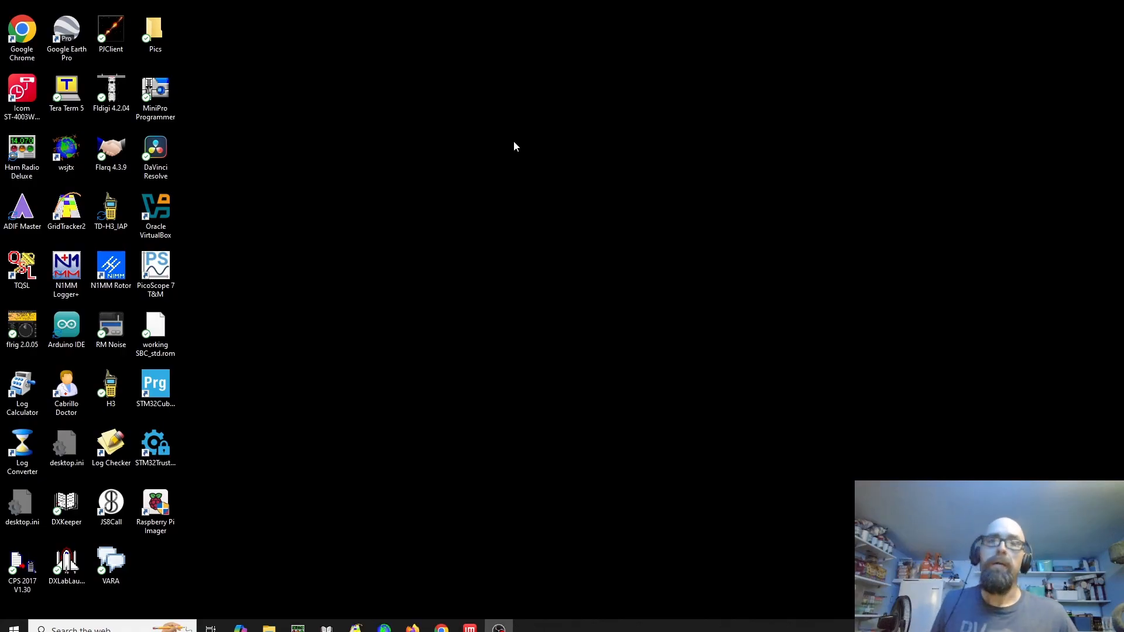
Open Raspberry Pi Imager and choose Raspberry Pi 4 as the device and Raspberry Pi OS (64-bit) as the operating system
{"action": "left_click", "coordinate": [151, 507]}
{"action": "double_click", "coordinate": [151, 507]}
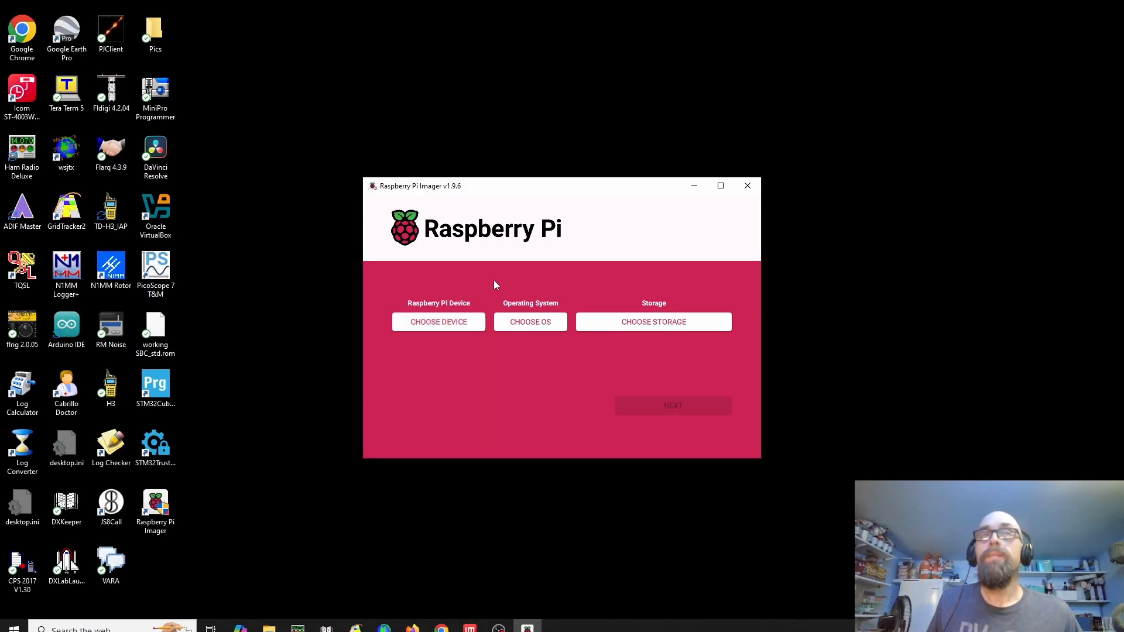
{"action": "left_click", "coordinate": [451, 322]}
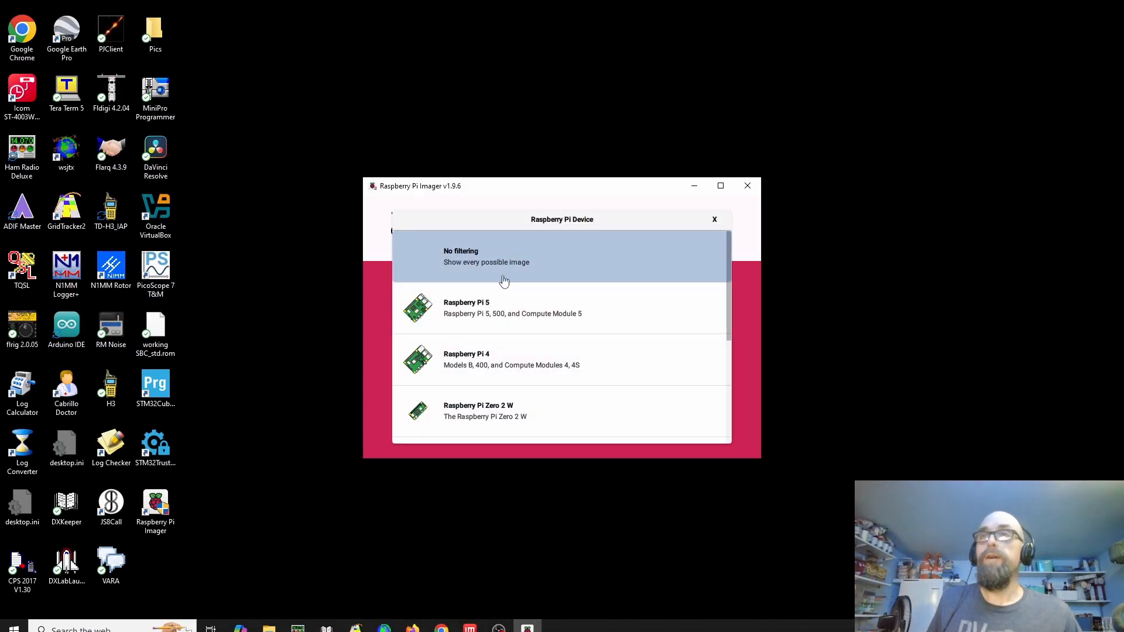
{"action": "left_click", "coordinate": [460, 362]}
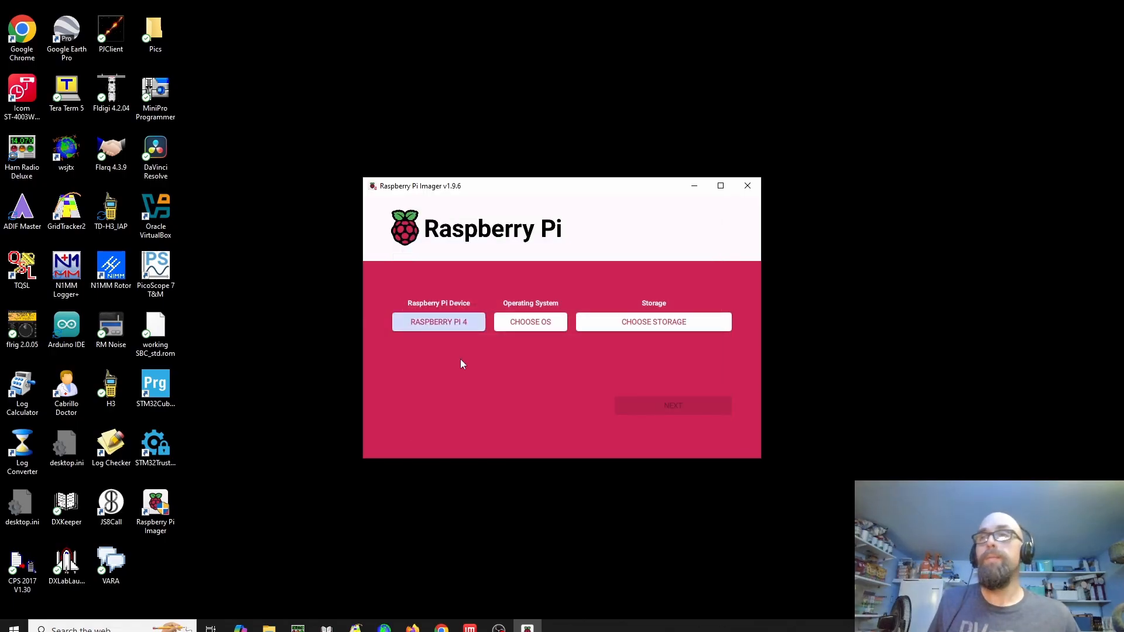
{"action": "left_click", "coordinate": [530, 325]}
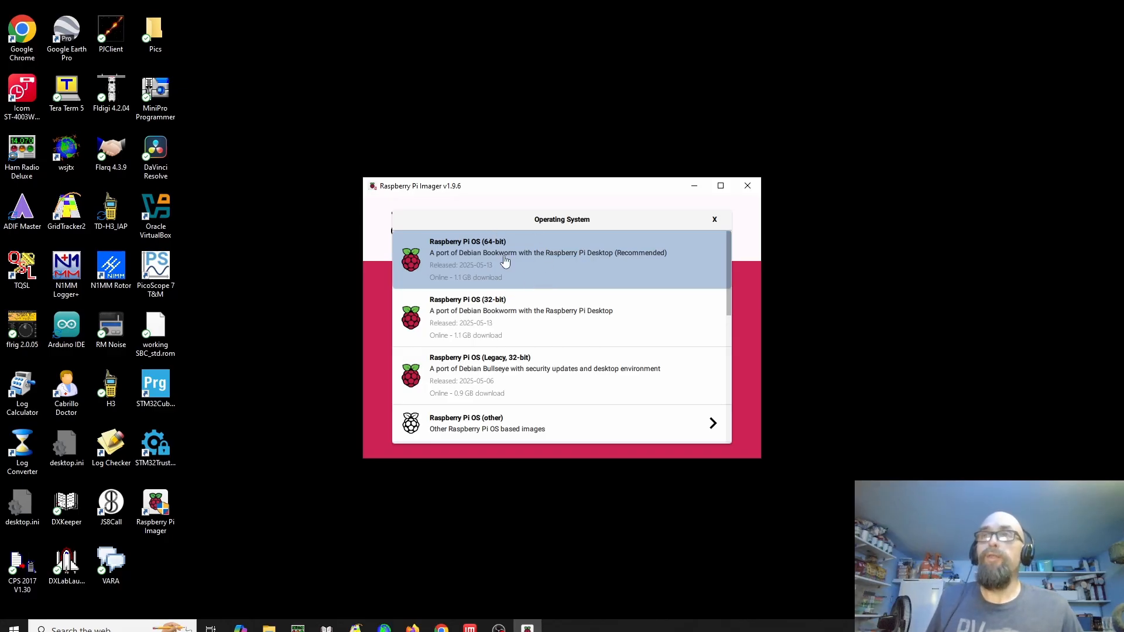
{"action": "left_click", "coordinate": [467, 257]}
{"action": "left_click", "coordinate": [661, 324]}
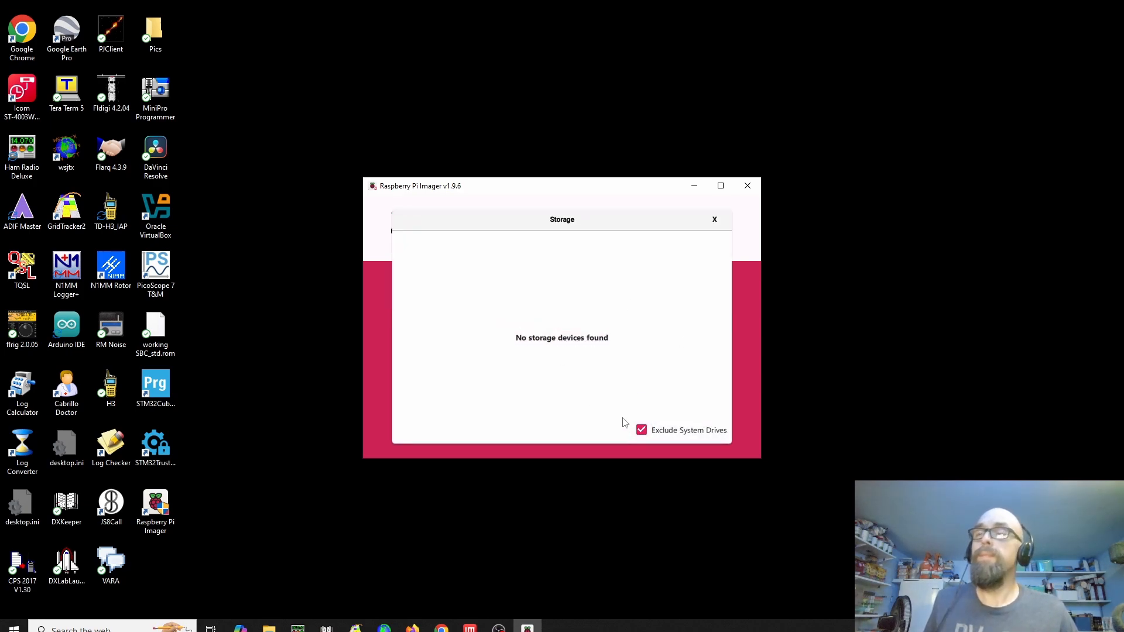
{"action": "left_click", "coordinate": [641, 432]}
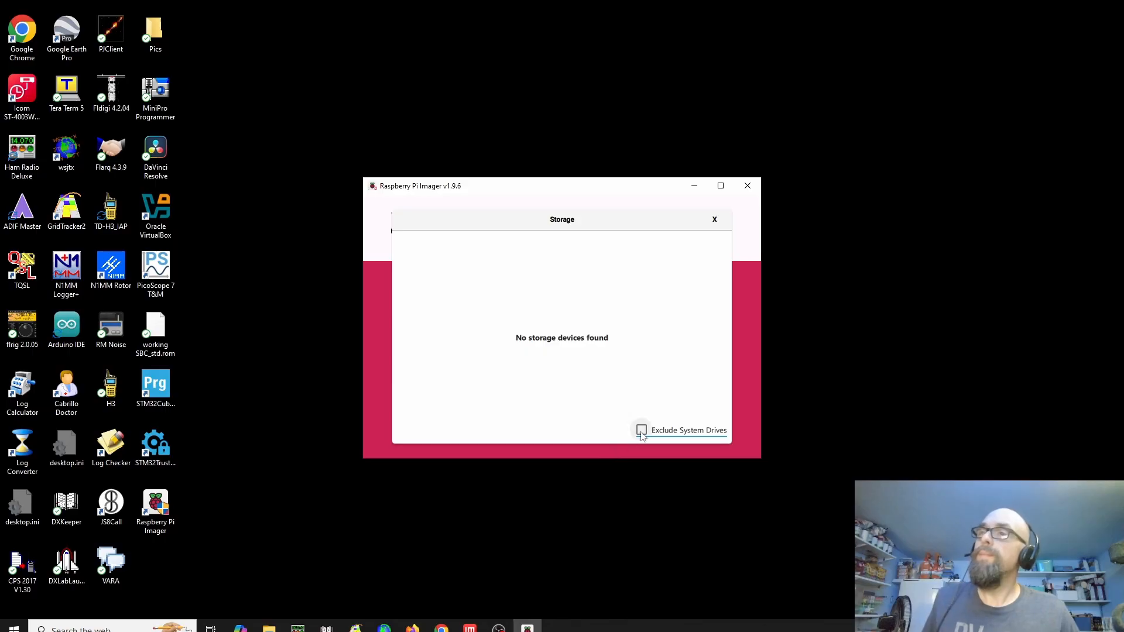
{"action": "left_click", "coordinate": [641, 431]}
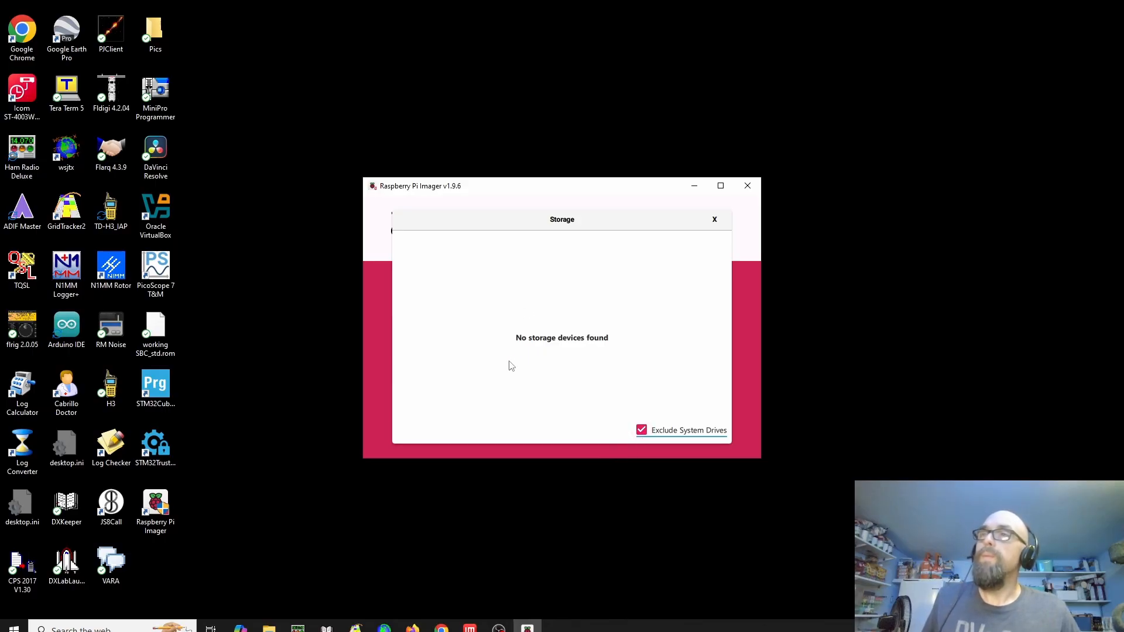
{"action": "left_click", "coordinate": [714, 218]}
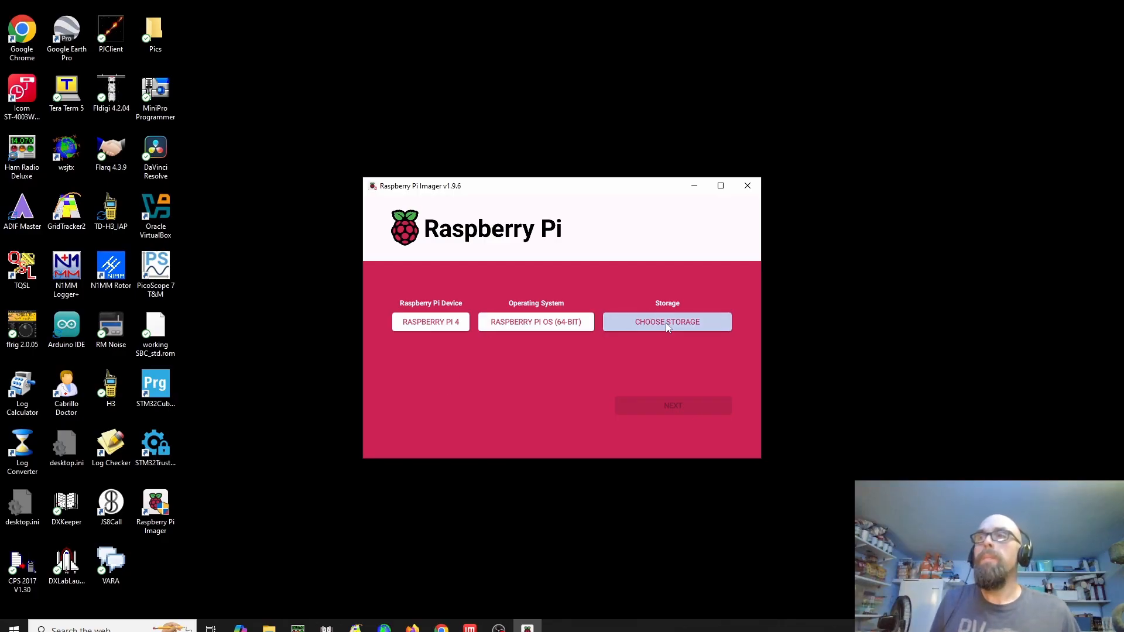
Choose the 15.9 GB Mass Storage Device USB Device as storage and open the OS customisation settings
{"action": "left_click", "coordinate": [682, 326]}
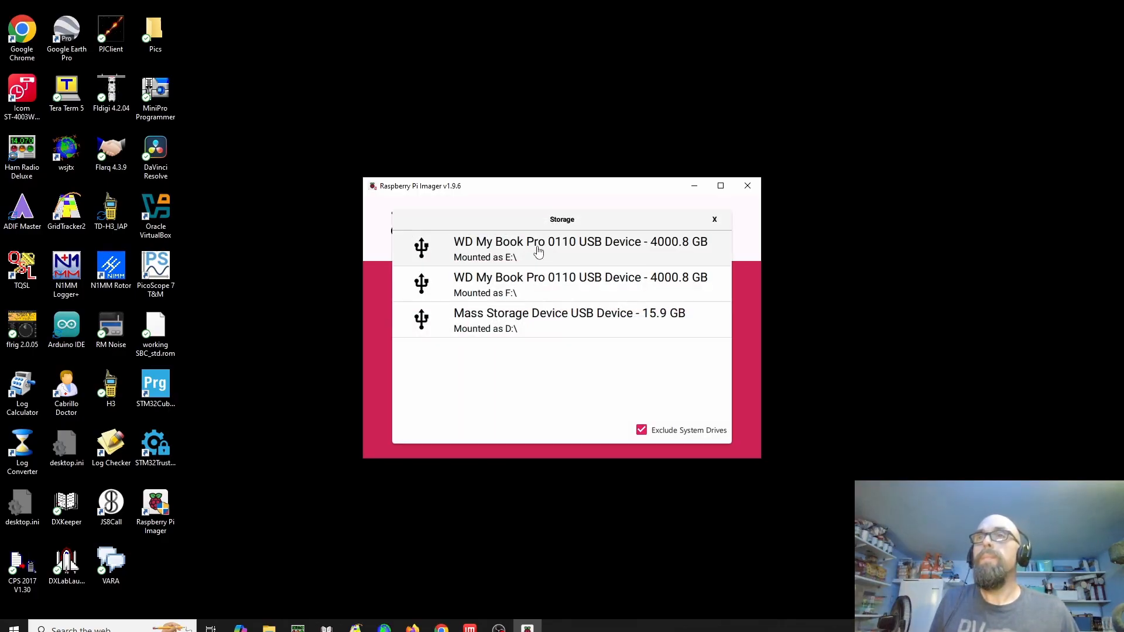
{"action": "left_click", "coordinate": [515, 325]}
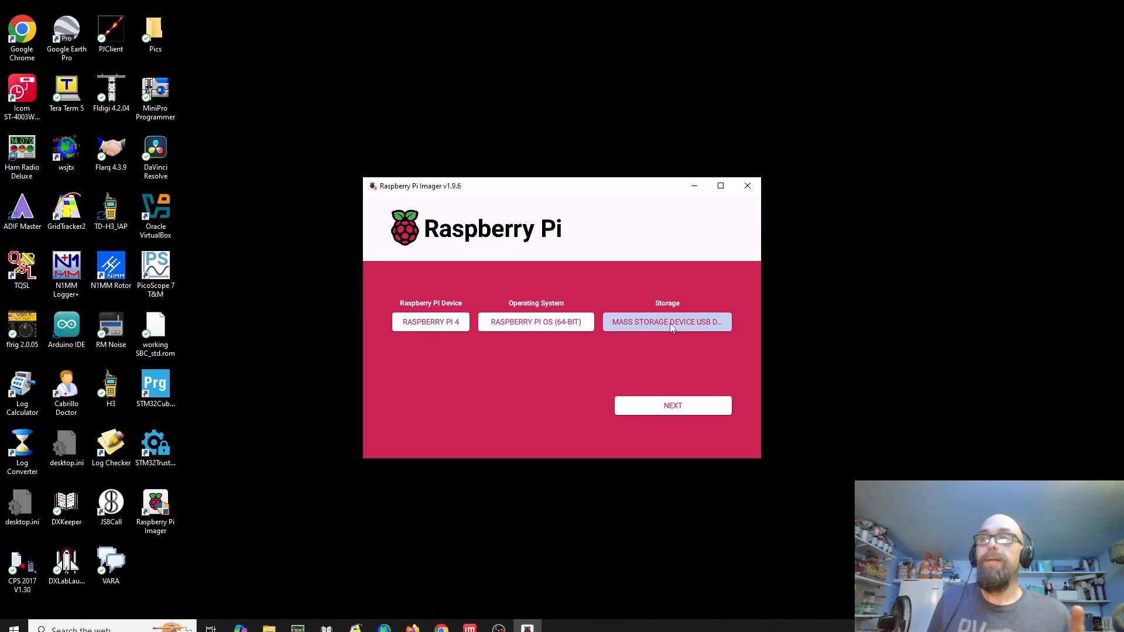
{"action": "left_click", "coordinate": [679, 410]}
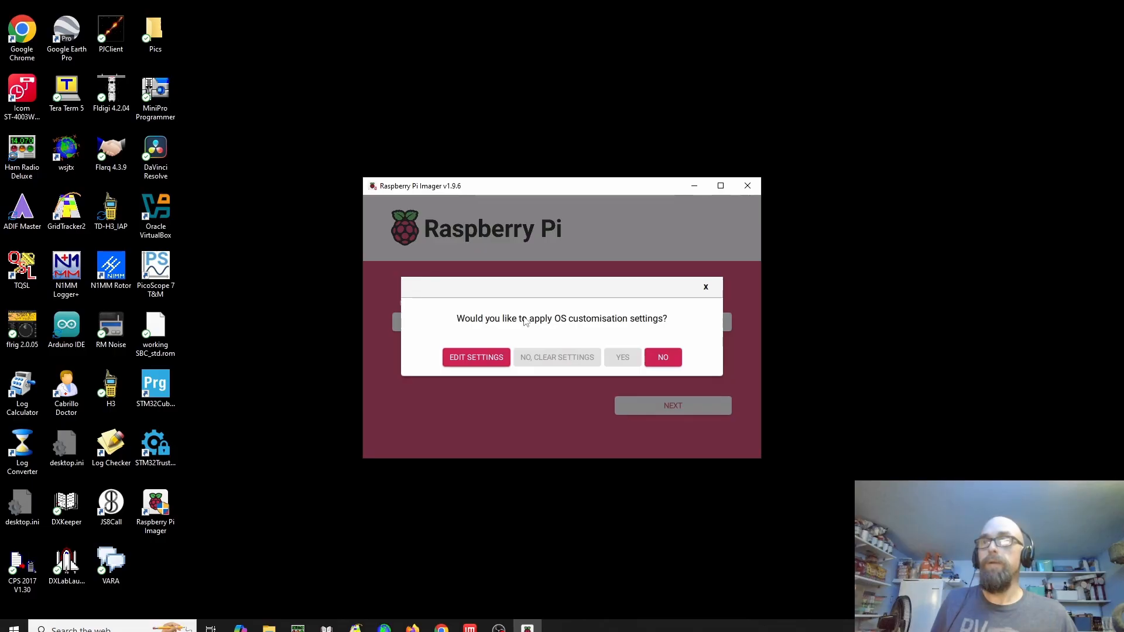
{"action": "left_click", "coordinate": [479, 364]}
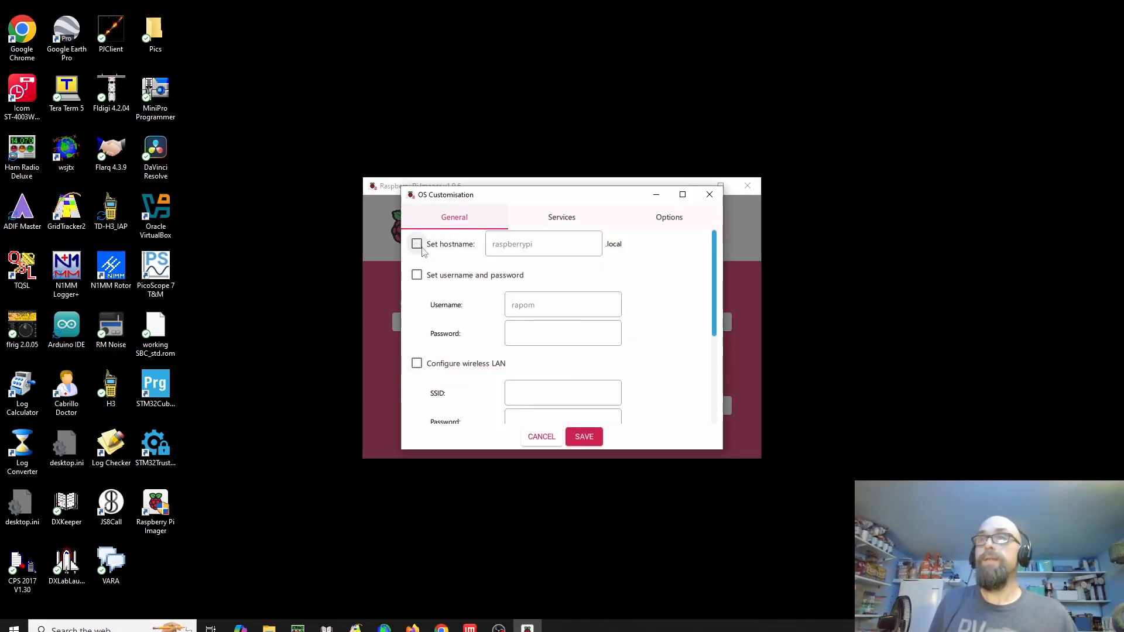
Enable the custom hostname and set it to the operator's call sign in capitals followed by RPI
{"action": "left_click", "coordinate": [417, 245]}
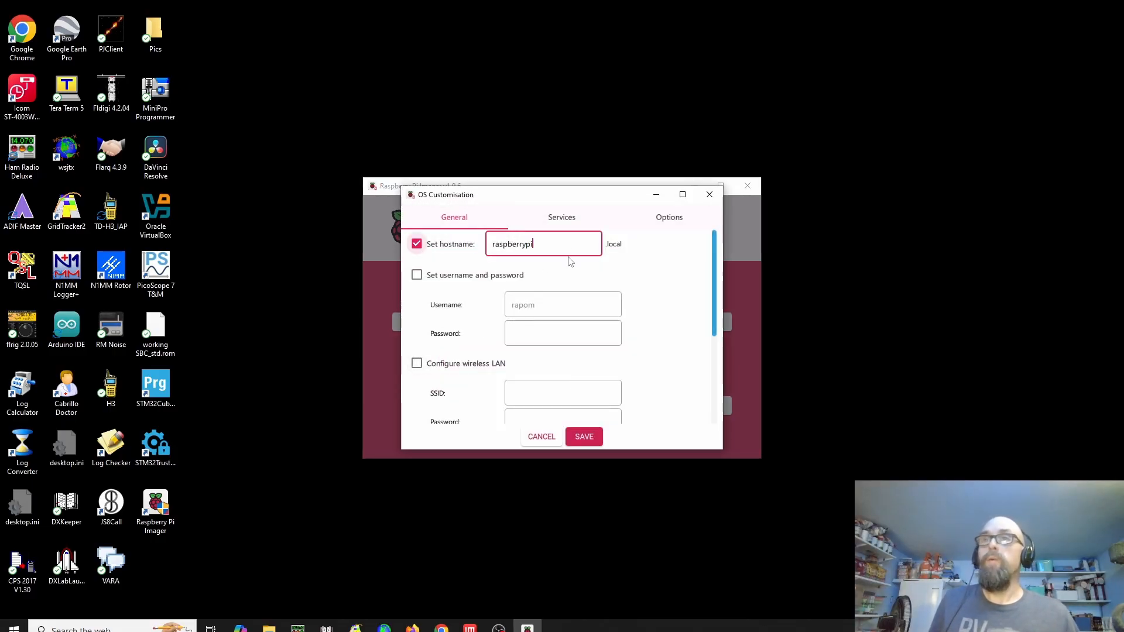
{"action": "double_click", "coordinate": [499, 235]}
{"action": "type", "text": "KD5"}
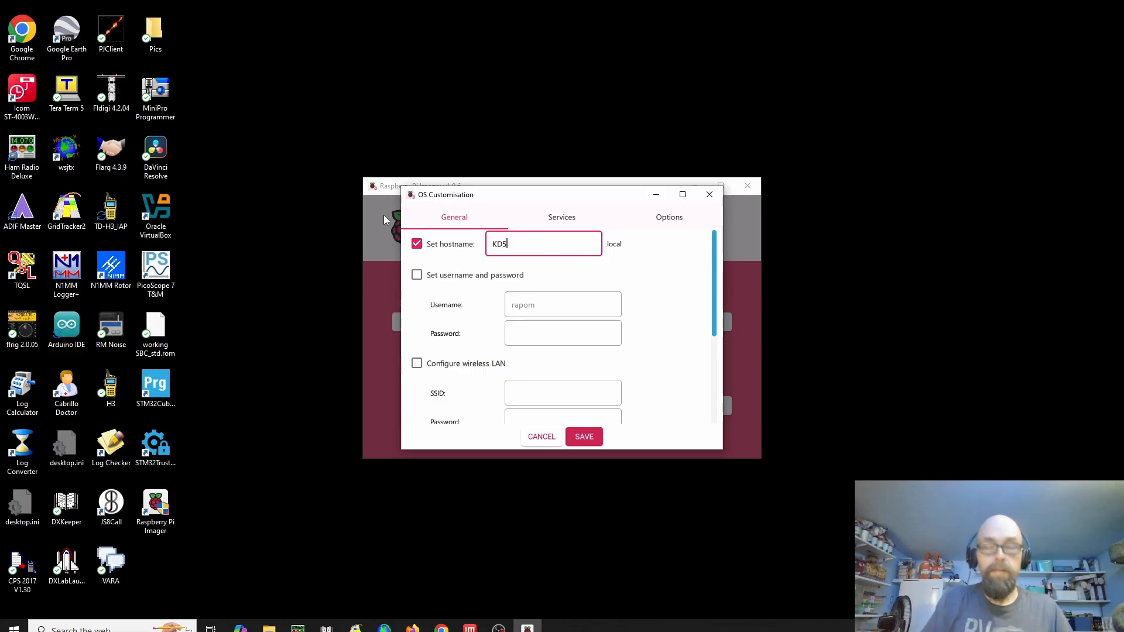
{"action": "type", "text": "TKR"}
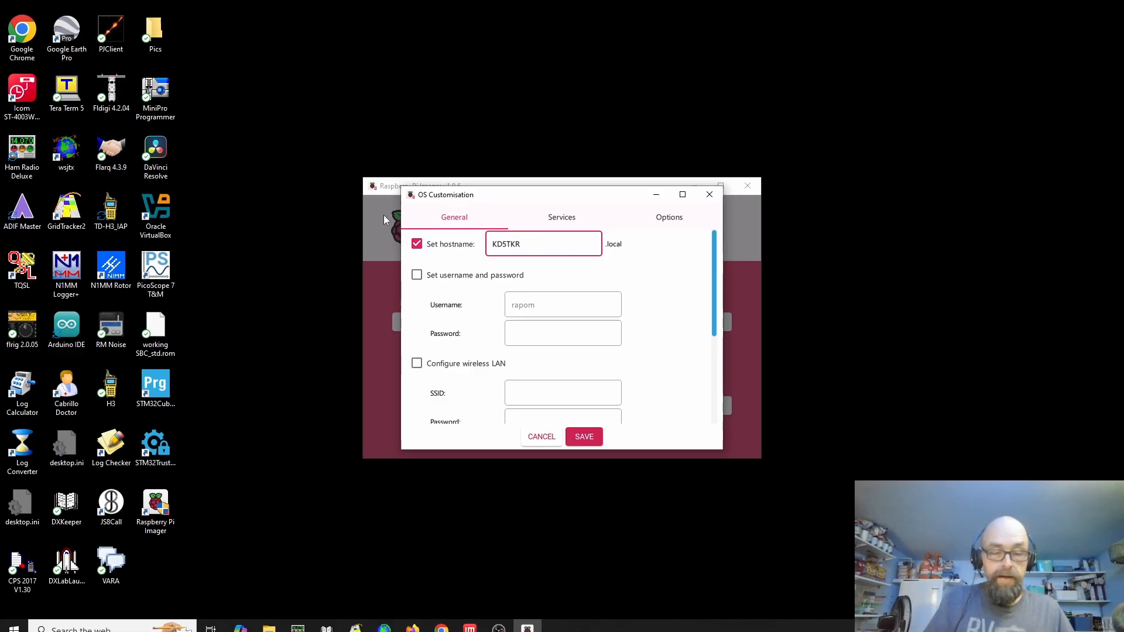
{"action": "type", "text": "RPI"}
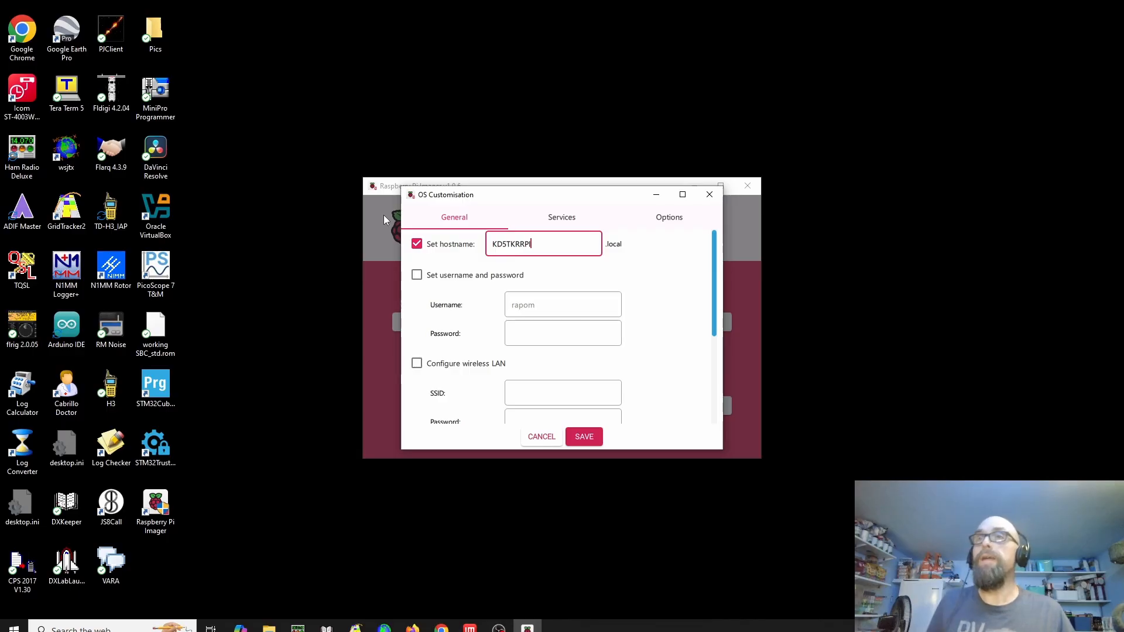
Enable the username and password setting, replace the username with the operator's lowercase call sign, and enter the account password
{"action": "left_click", "coordinate": [469, 276]}
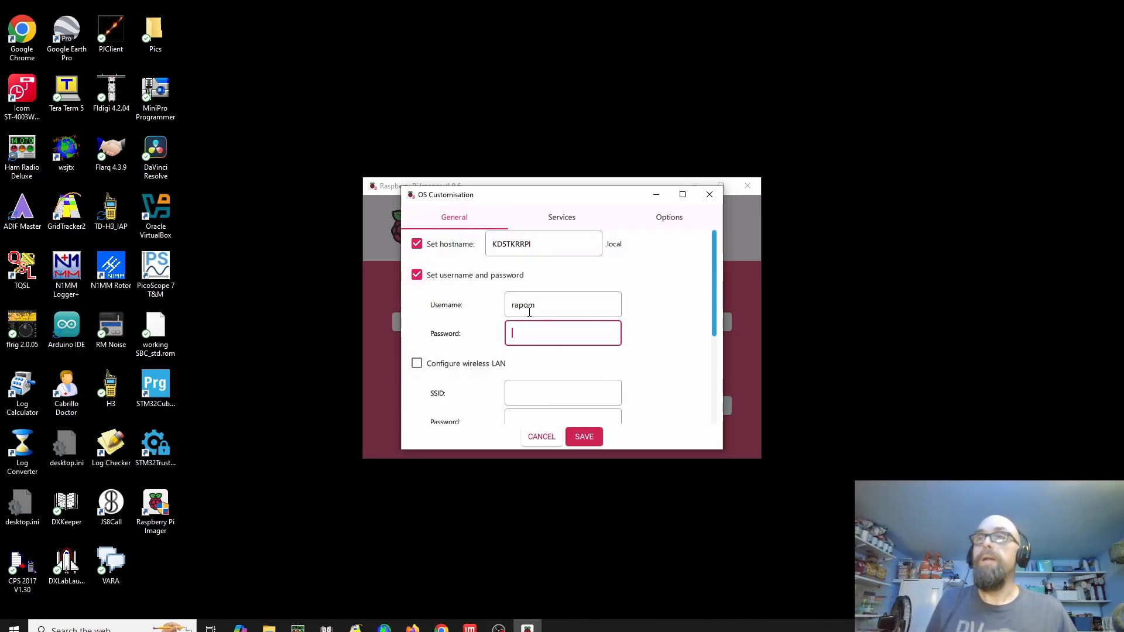
{"action": "left_click_drag", "start_coordinate": [552, 304], "coordinate": [379, 286]}
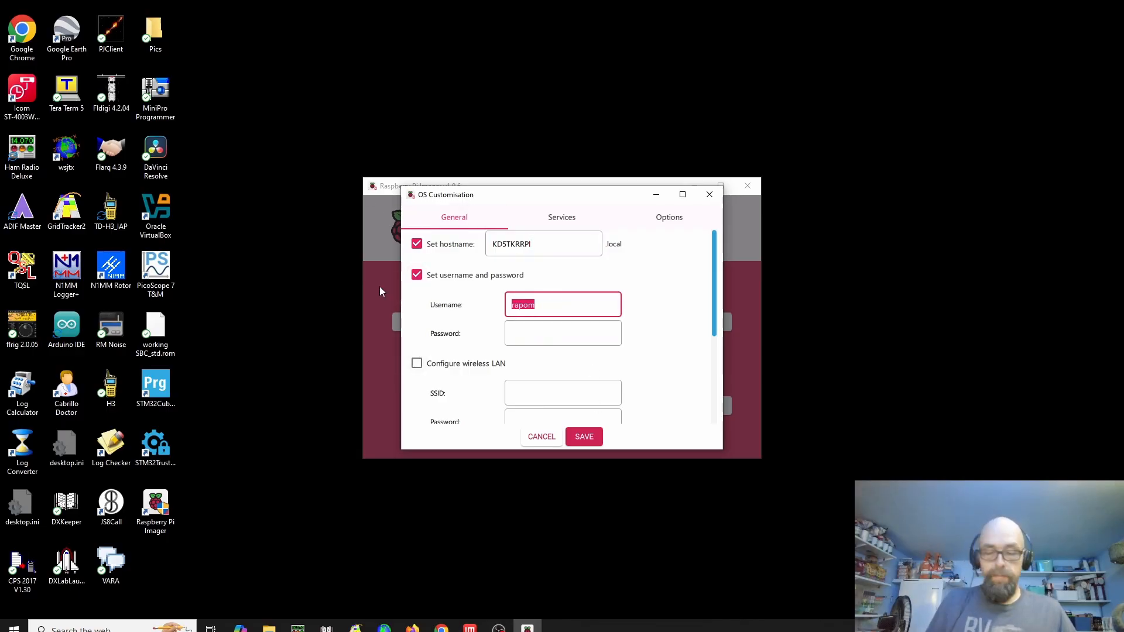
{"action": "key", "text": "BackSpace"}
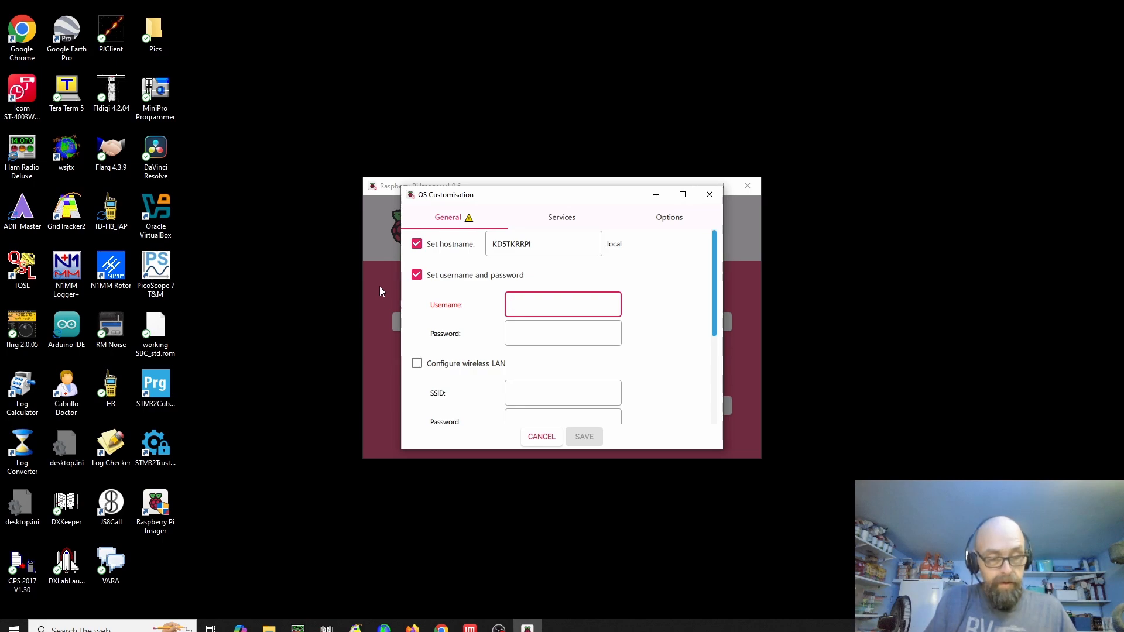
{"action": "type", "text": "kd"}
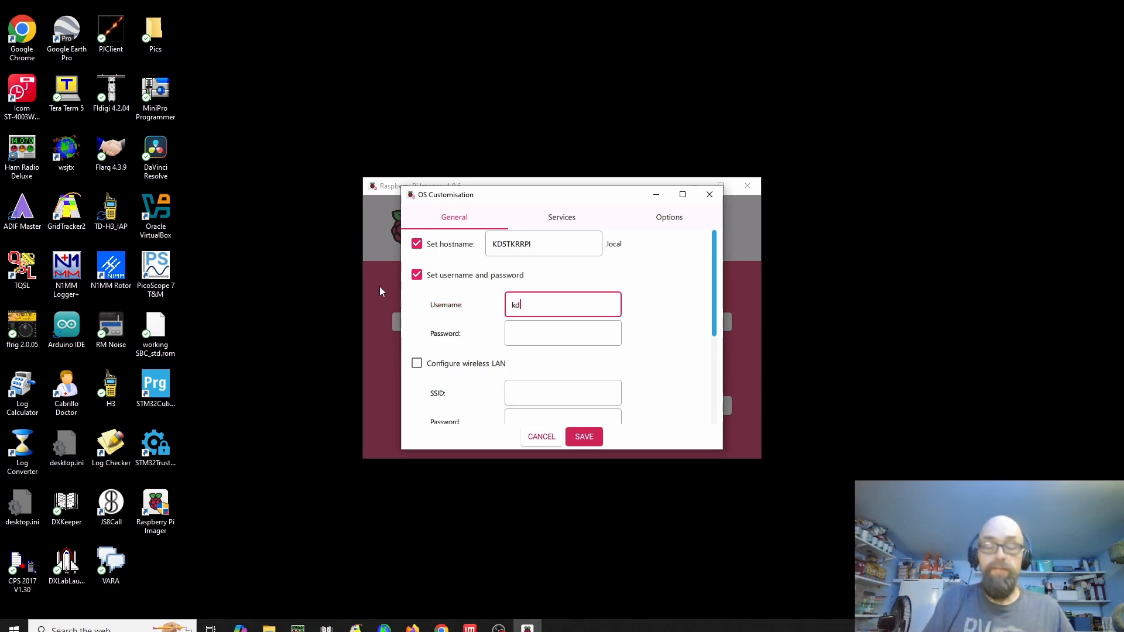
{"action": "type", "text": "5tkr"}
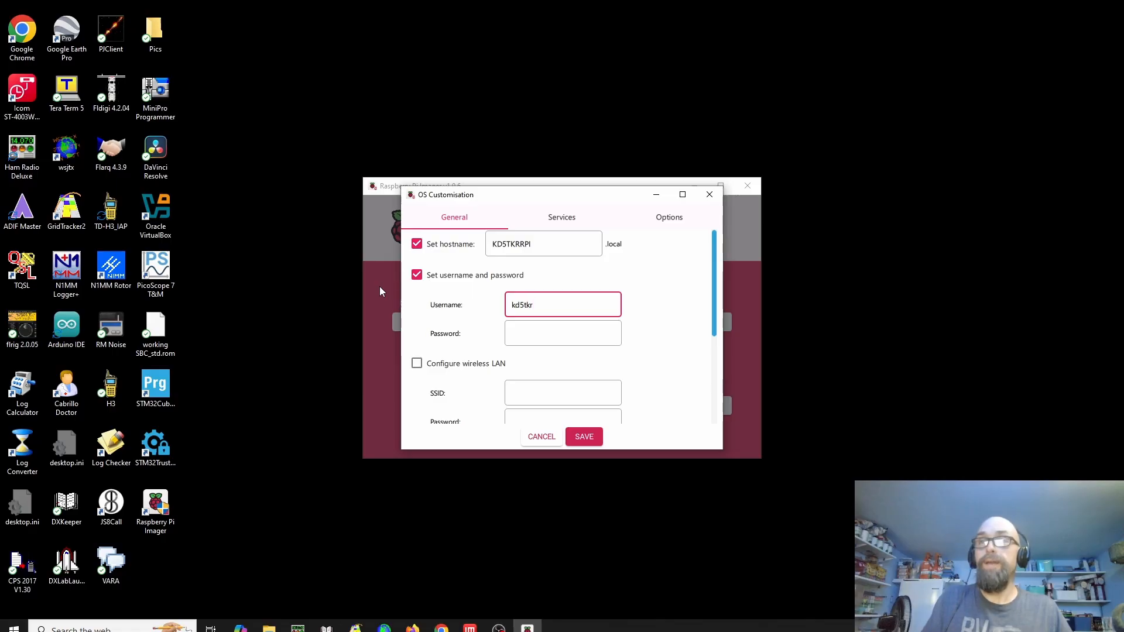
{"action": "key", "text": "Tab"}
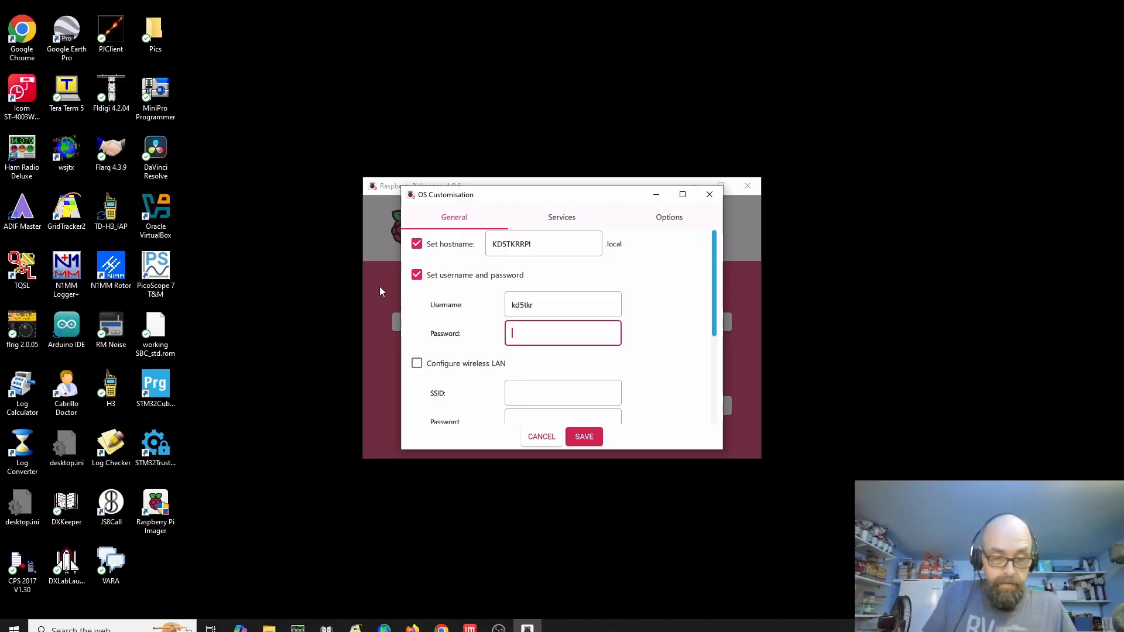
{"action": "type", "text": "•••••••b"}
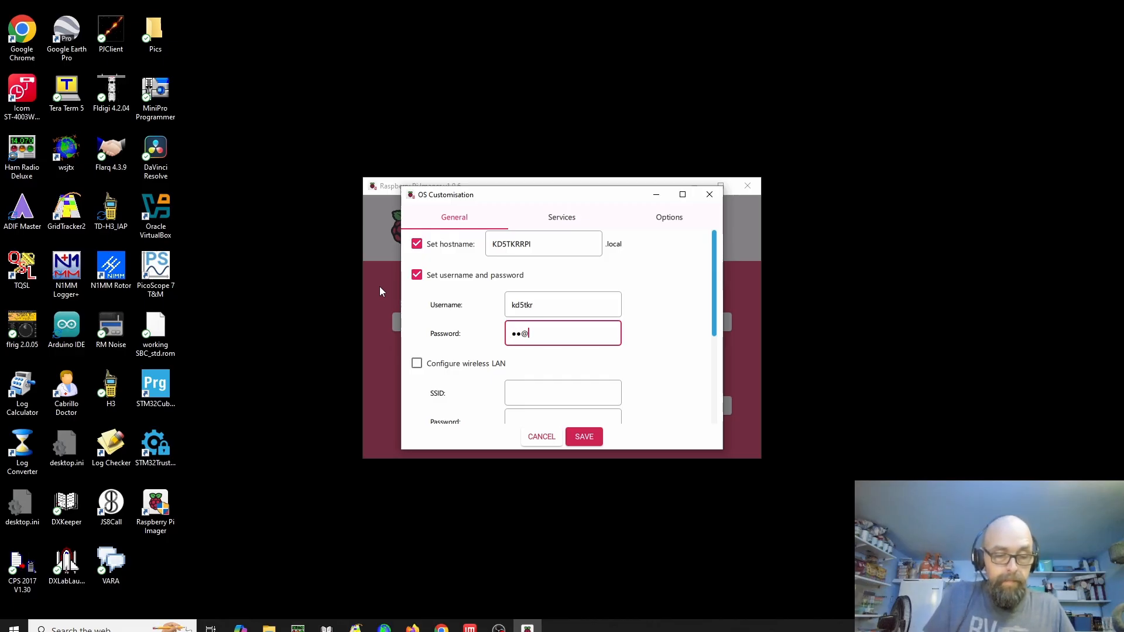
{"action": "type", "text": "••"}
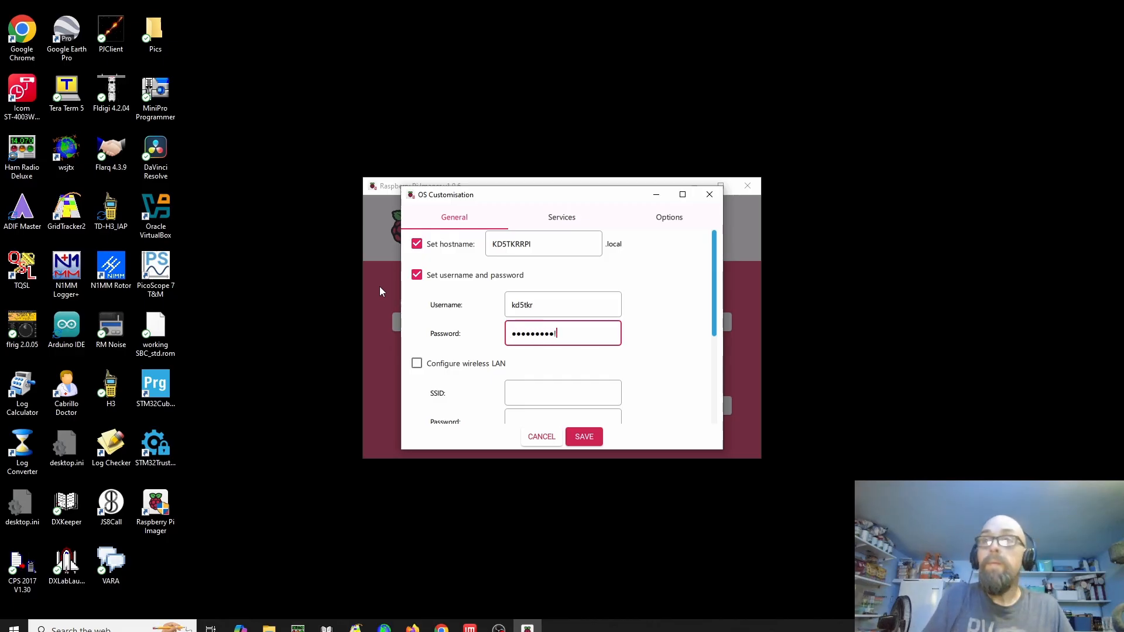
Review the wireless LAN and locale options in the general OS customisation settings
{"action": "key", "text": "Tab"}
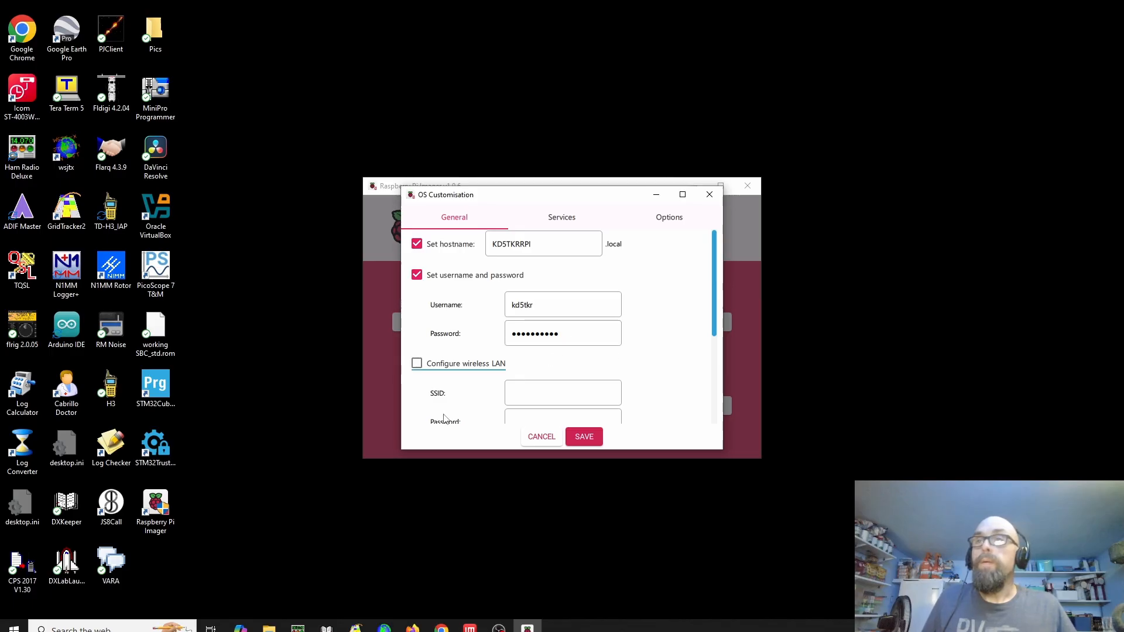
{"action": "scroll", "coordinate": [433, 357], "scroll_direction": "down", "scroll_amount": 1}
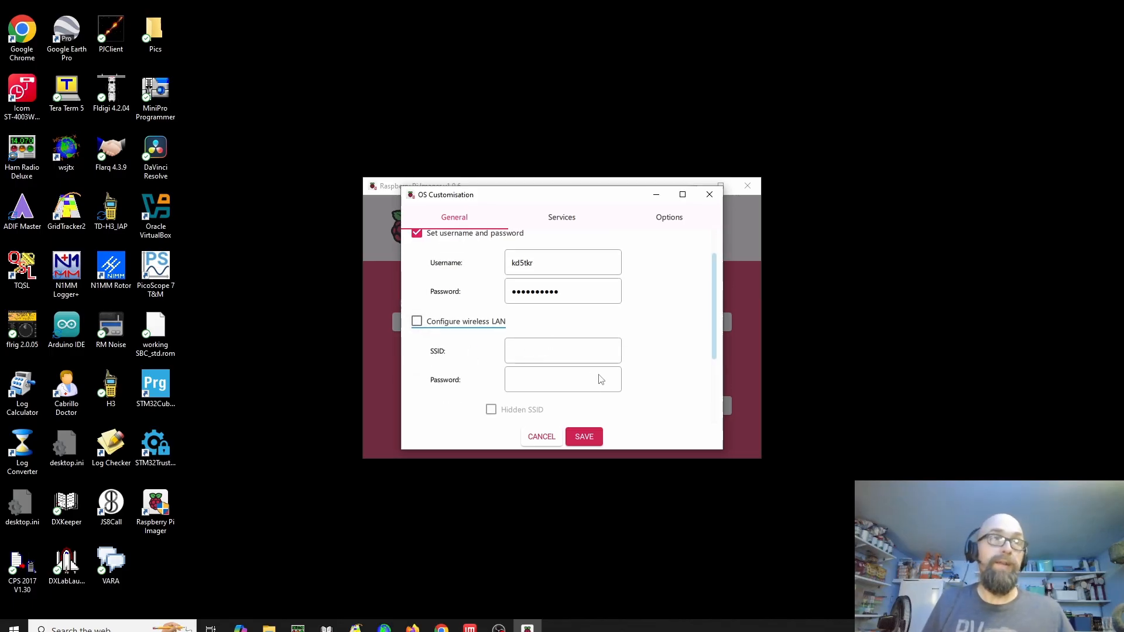
{"action": "scroll", "coordinate": [588, 377], "scroll_direction": "down", "scroll_amount": 1}
{"action": "scroll", "coordinate": [587, 375], "scroll_direction": "down", "scroll_amount": 2}
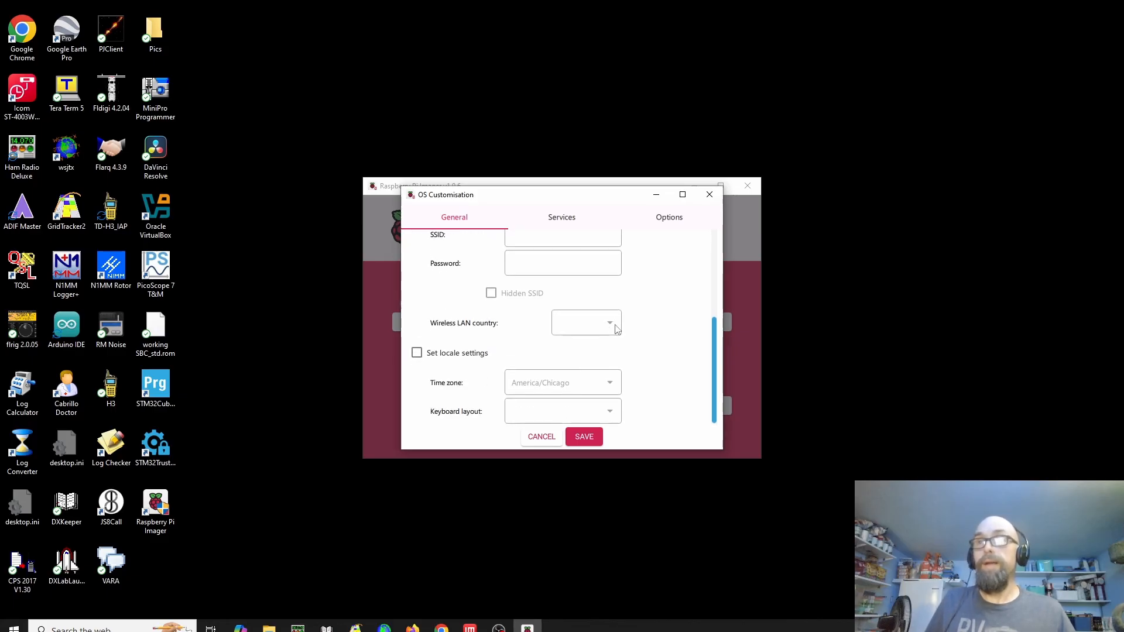
{"action": "scroll", "coordinate": [547, 318], "scroll_direction": "up", "scroll_amount": 2}
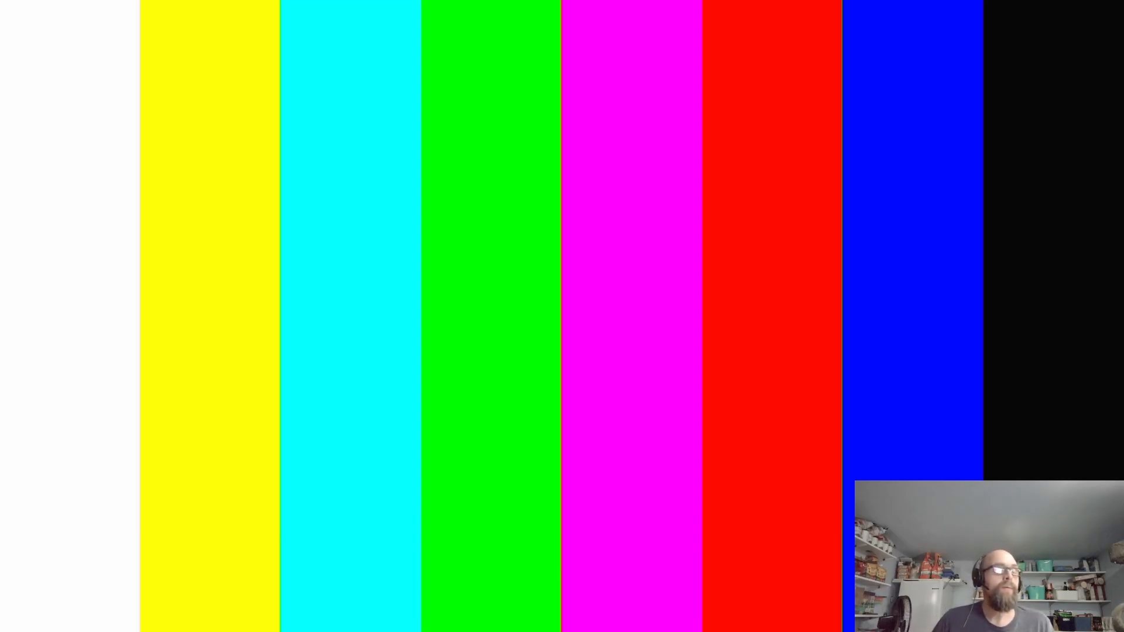
{"action": "key", "text": "Right"}
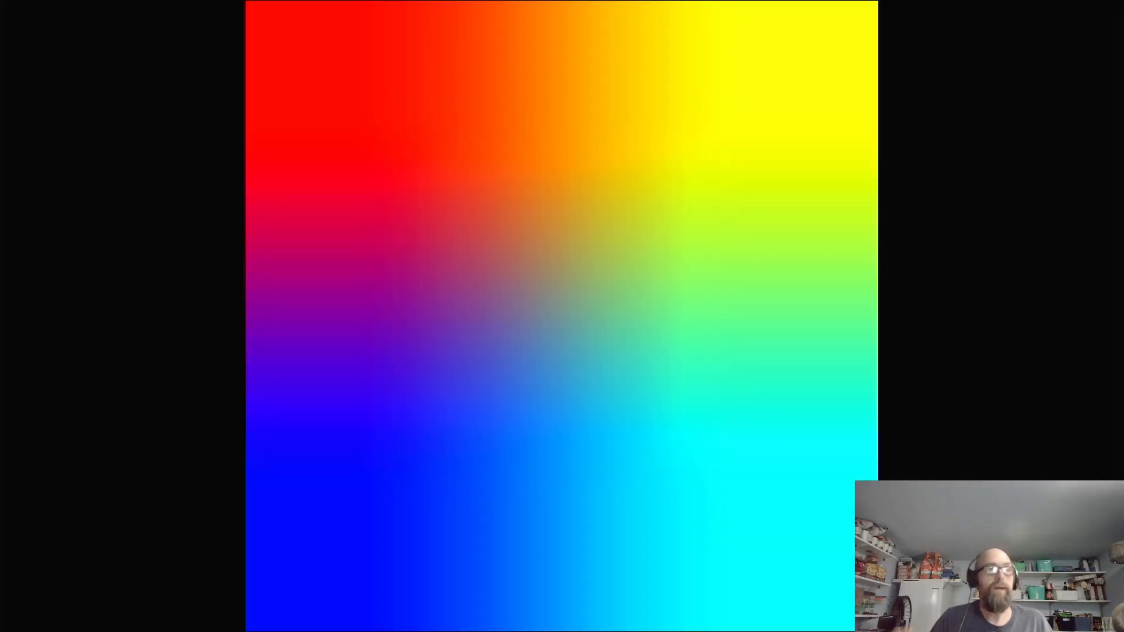
{"action": "key", "text": "Right"}
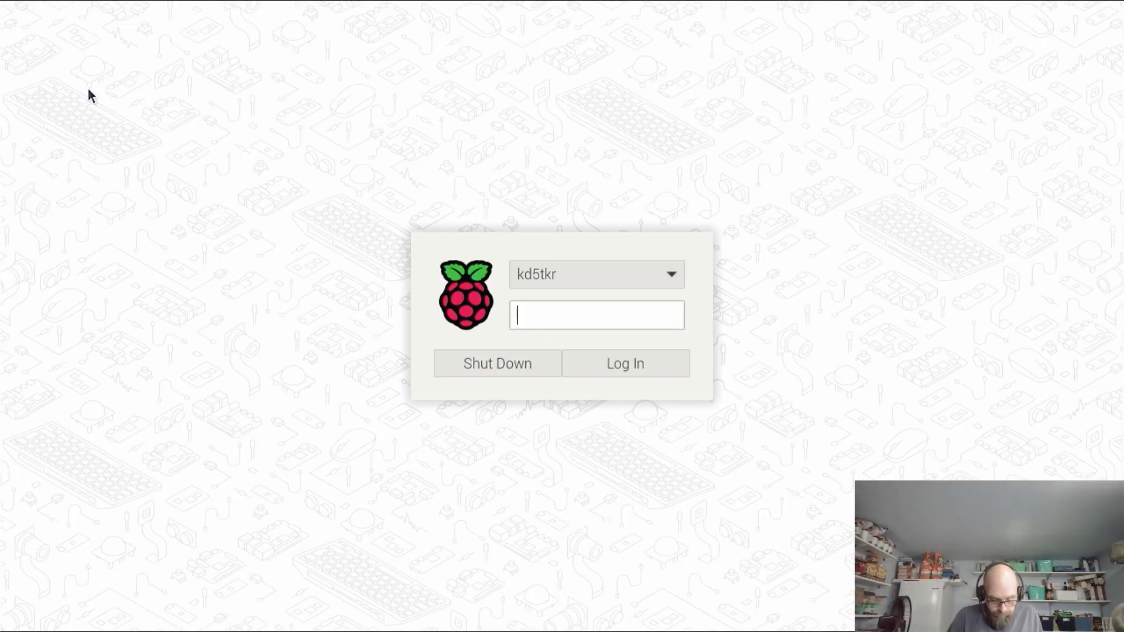
Log in to the Raspberry Pi desktop by entering the account password for the preselected user
{"action": "type", "text": "•••••••"}
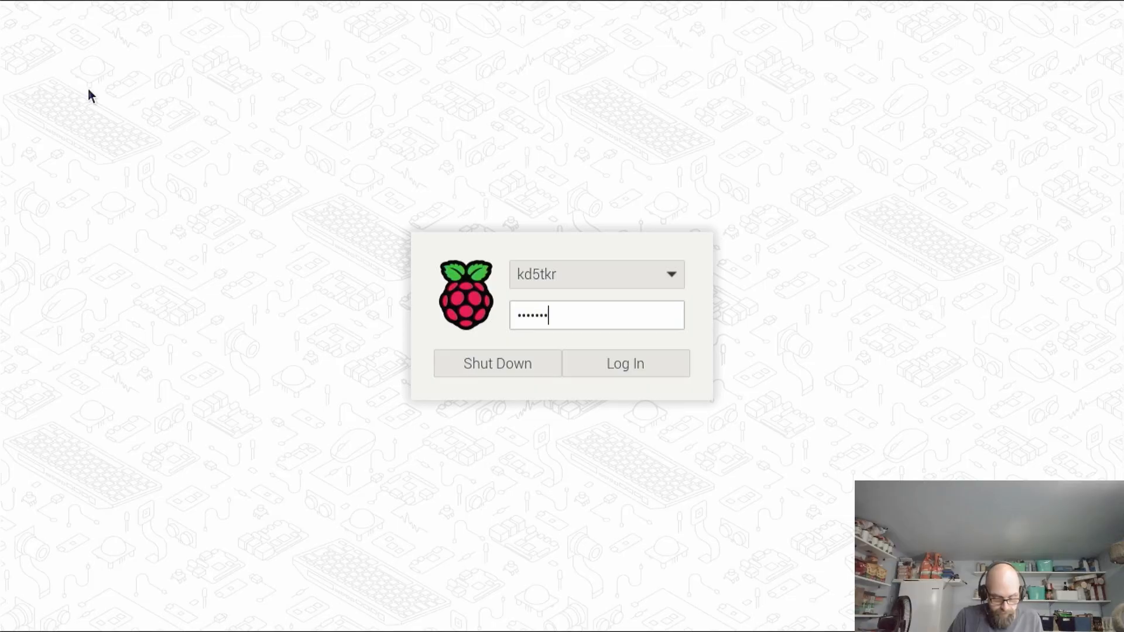
{"action": "type", "text": "••••"}
{"action": "key", "text": "Return"}
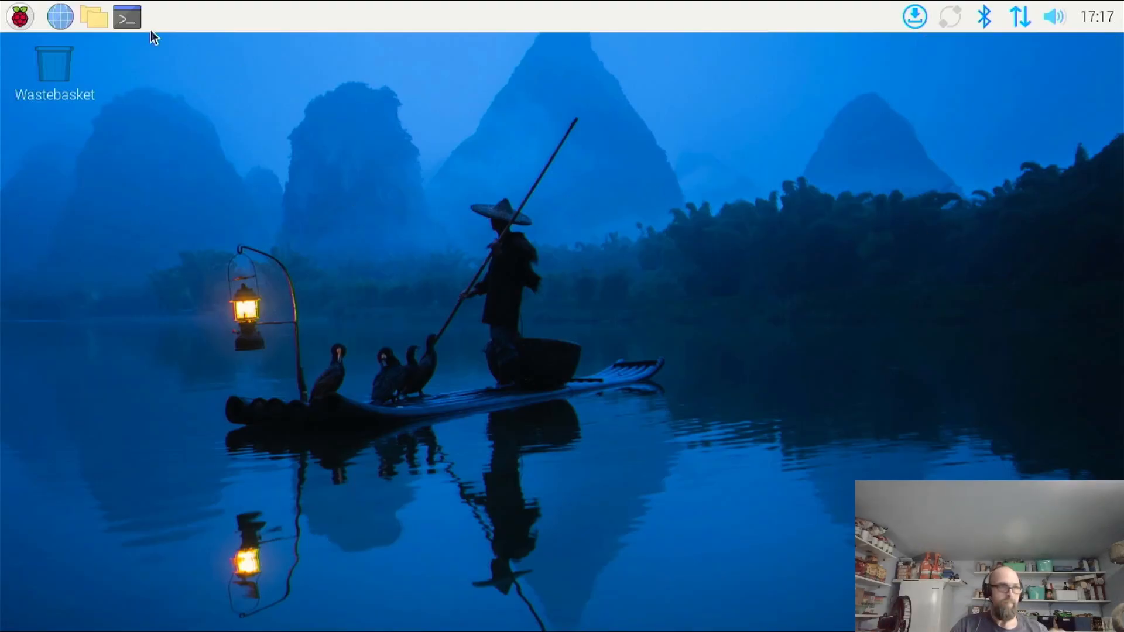
{"action": "left_click", "coordinate": [21, 25]}
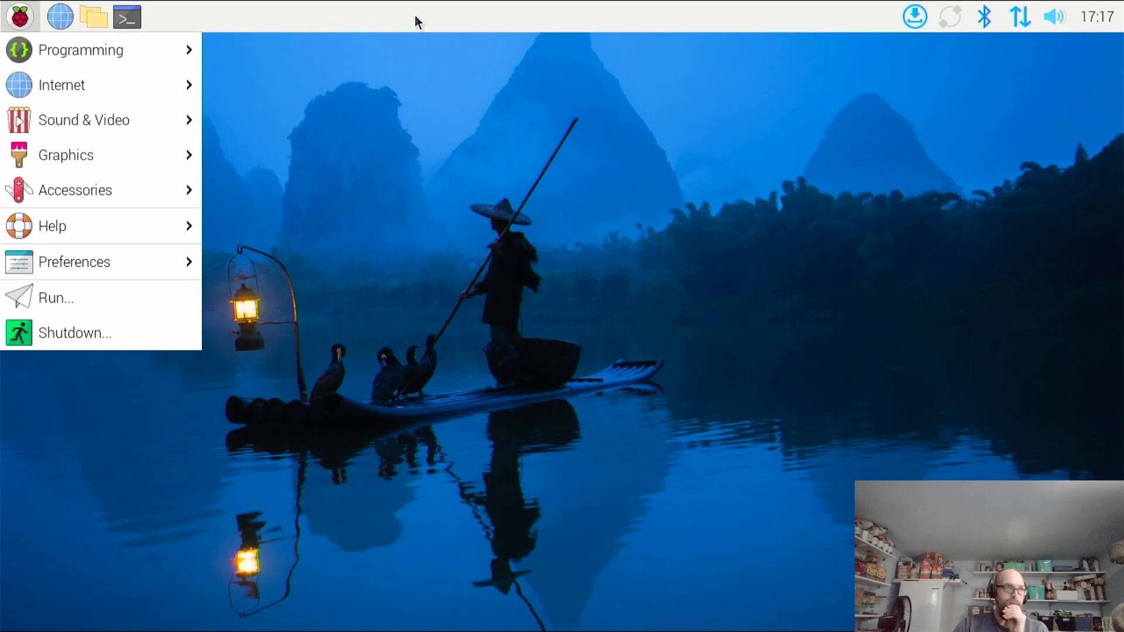
{"action": "left_click", "coordinate": [438, 15]}
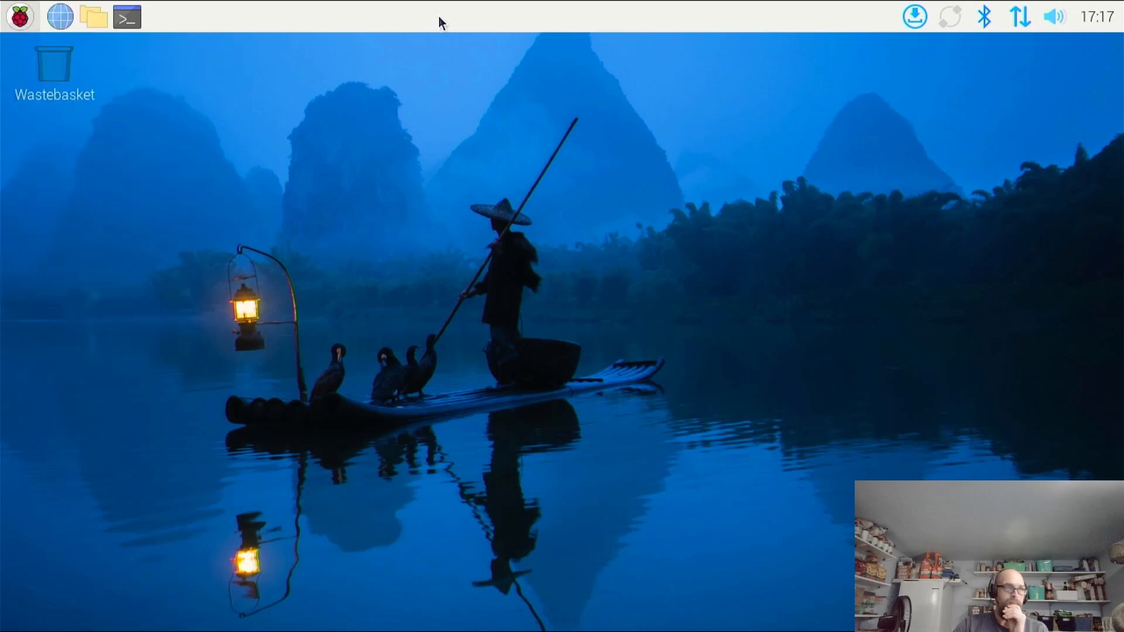
{"action": "left_click", "coordinate": [915, 25]}
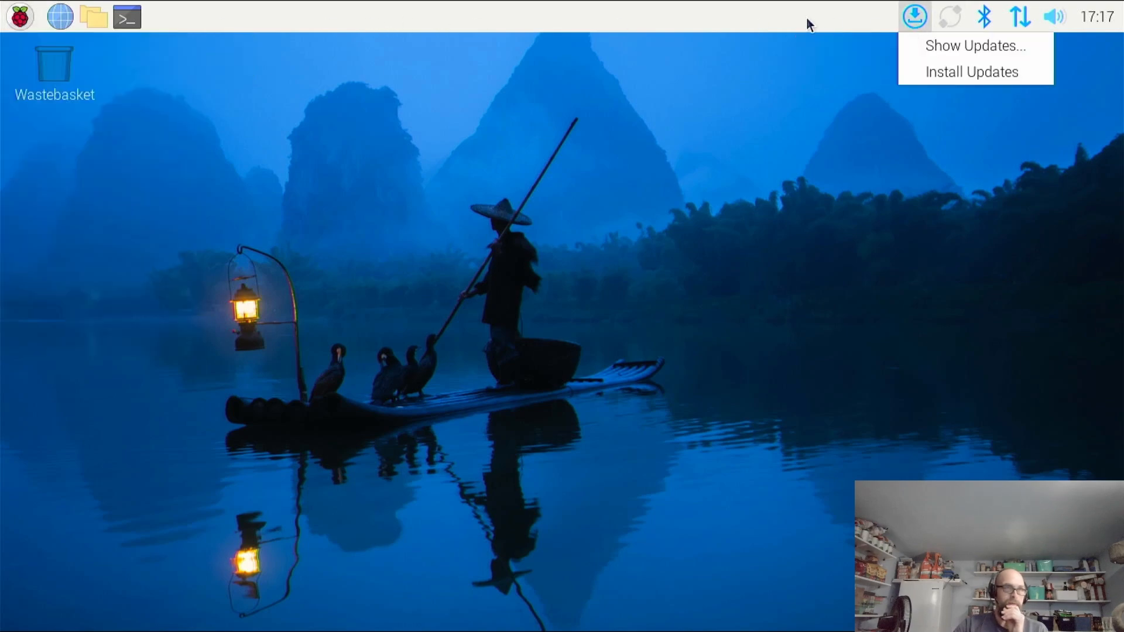
{"action": "left_click", "coordinate": [703, 17]}
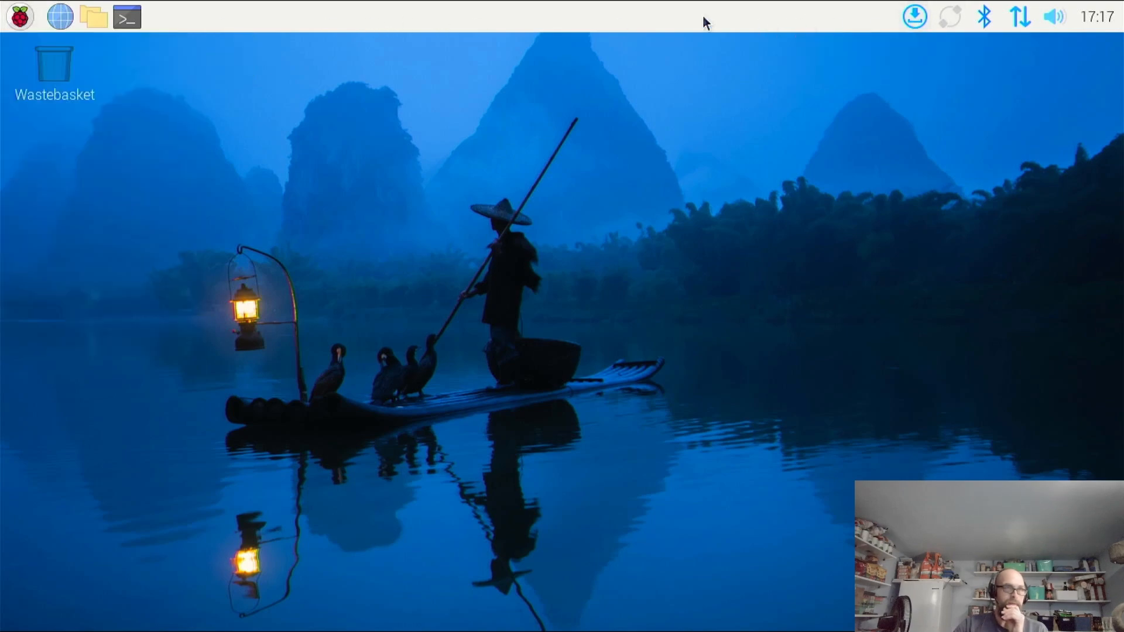
Open a terminal, refresh the package lists with sudo apt-get update, and maximise the terminal window
{"action": "left_click", "coordinate": [124, 13]}
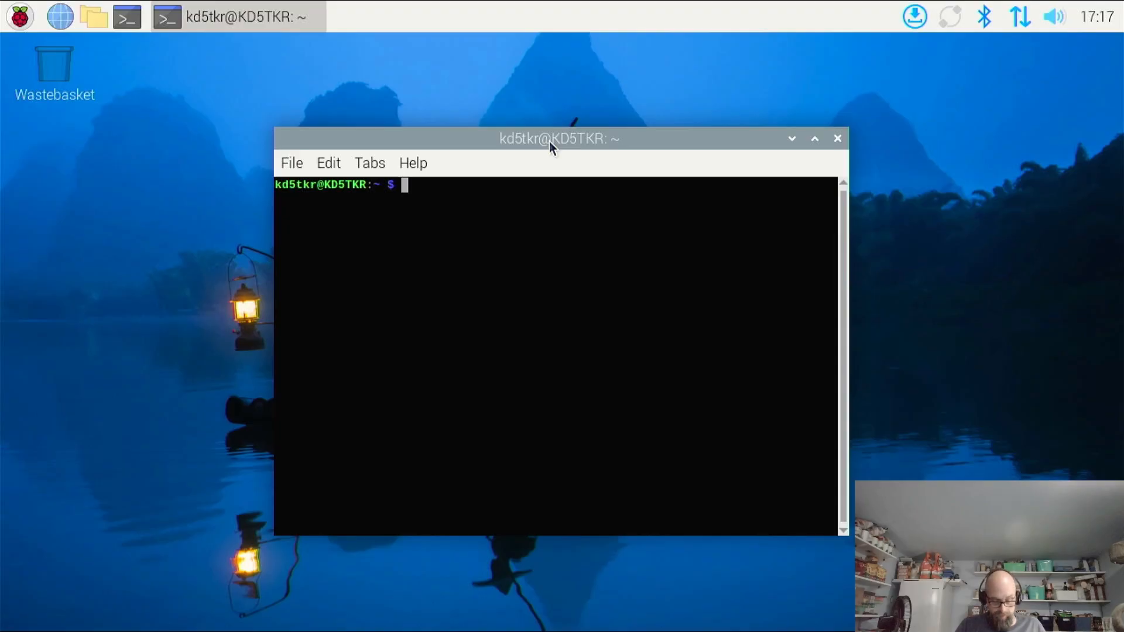
{"action": "type", "text": "sudo "}
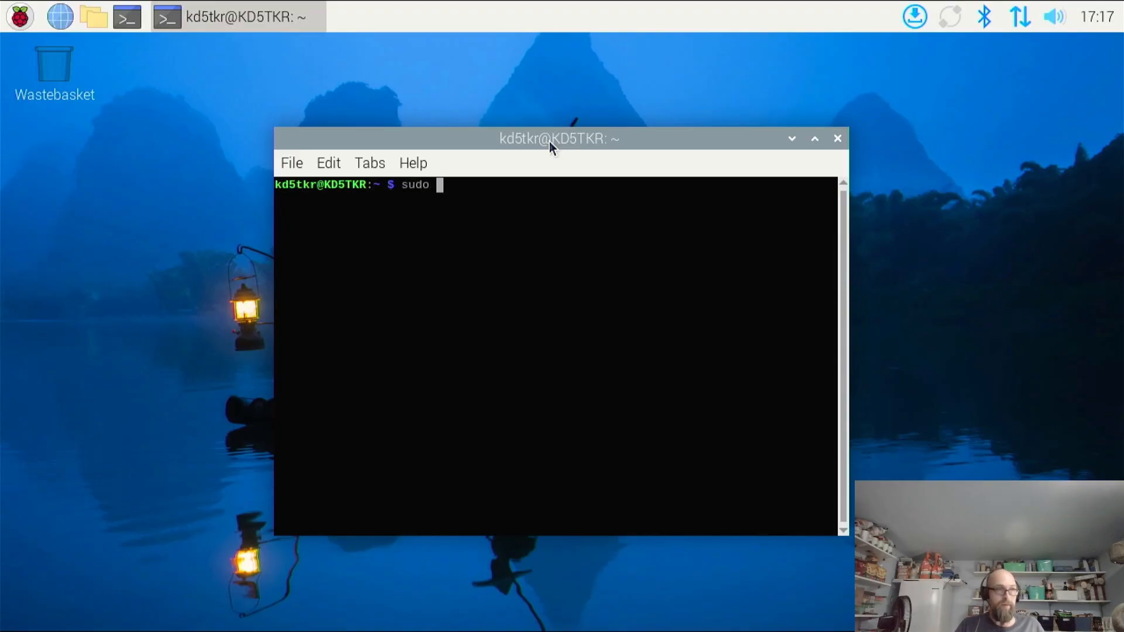
{"action": "type", "text": "apt-0"}
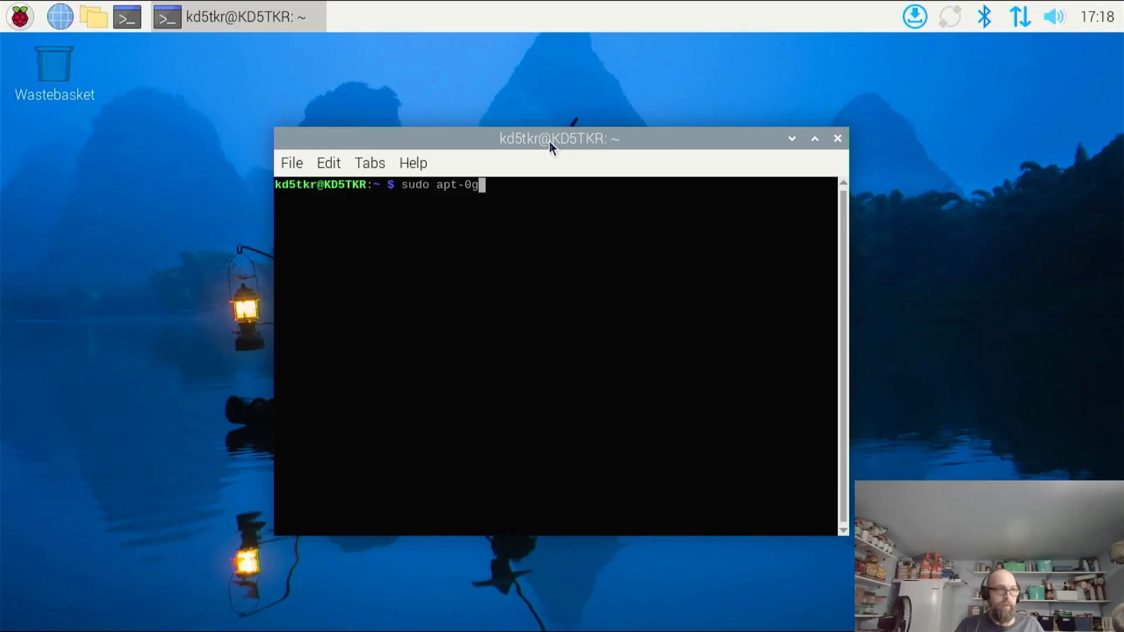
{"action": "key", "text": "BackSpace"}
{"action": "type", "text": "get u"}
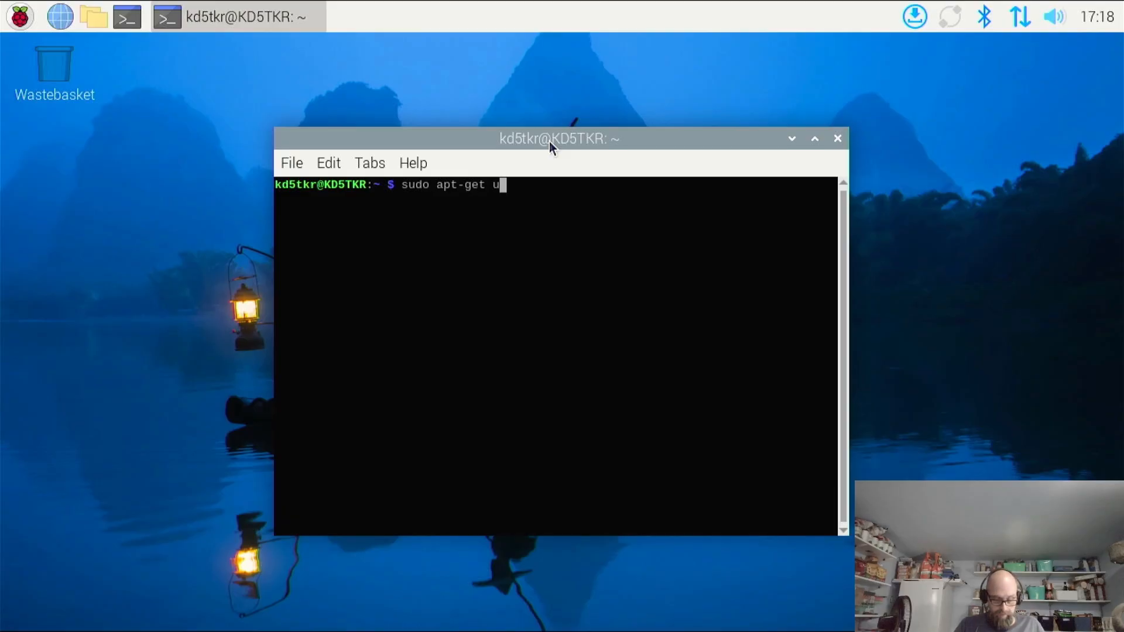
{"action": "type", "text": "pdate"}
{"action": "key", "text": "Return"}
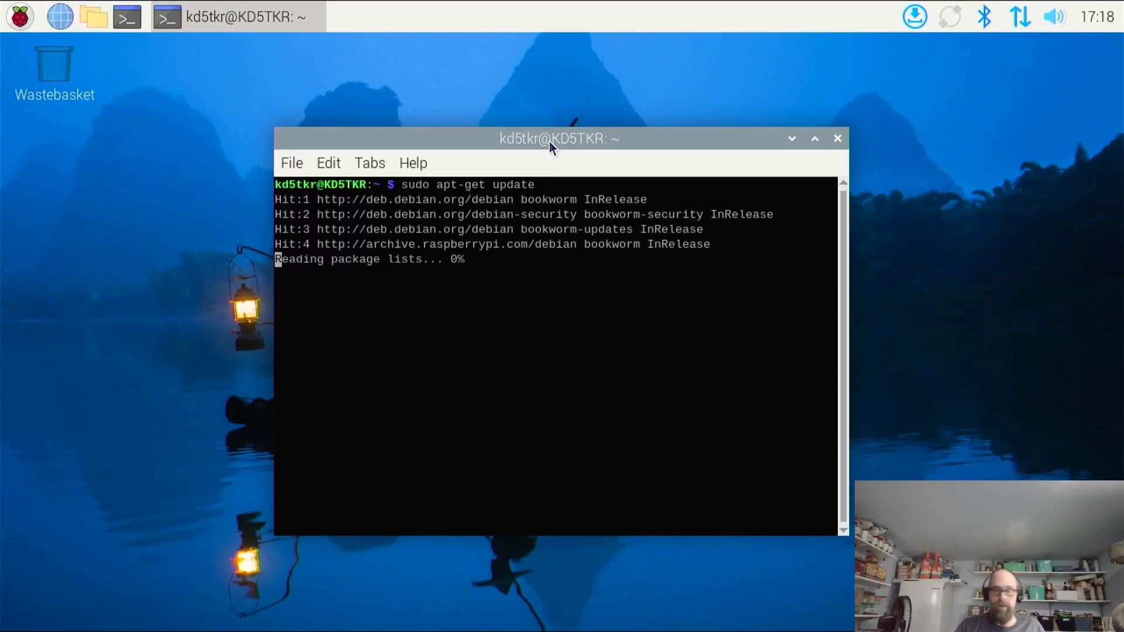
{"action": "left_click", "coordinate": [814, 139]}
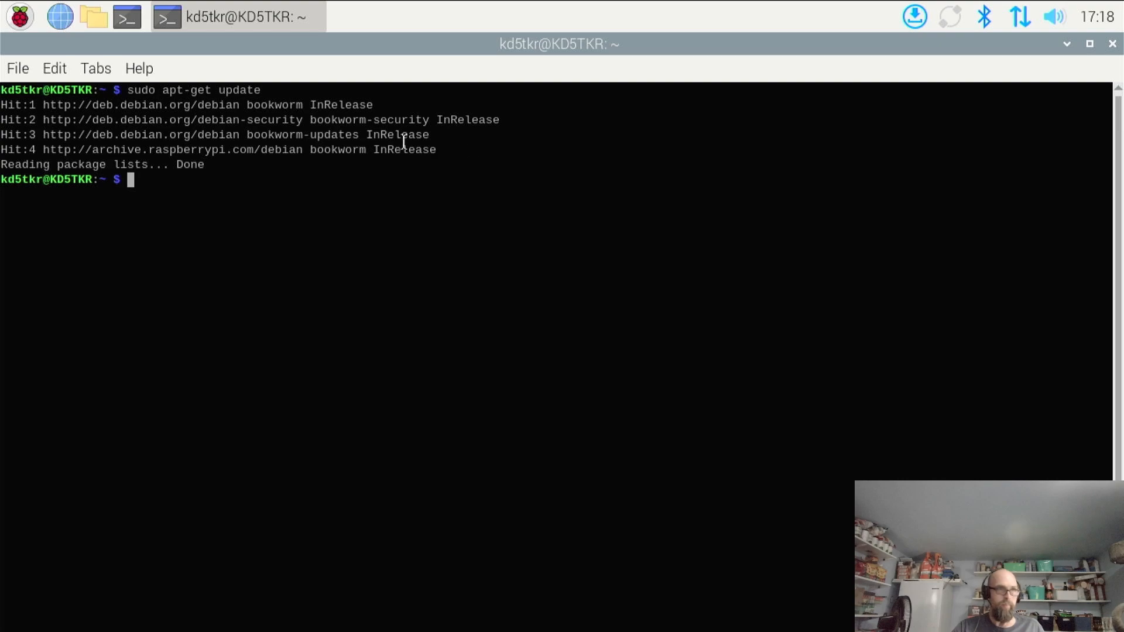
Upgrade the installed packages with sudo apt-get upgrade and agree to continue
{"action": "key", "text": "Up"}
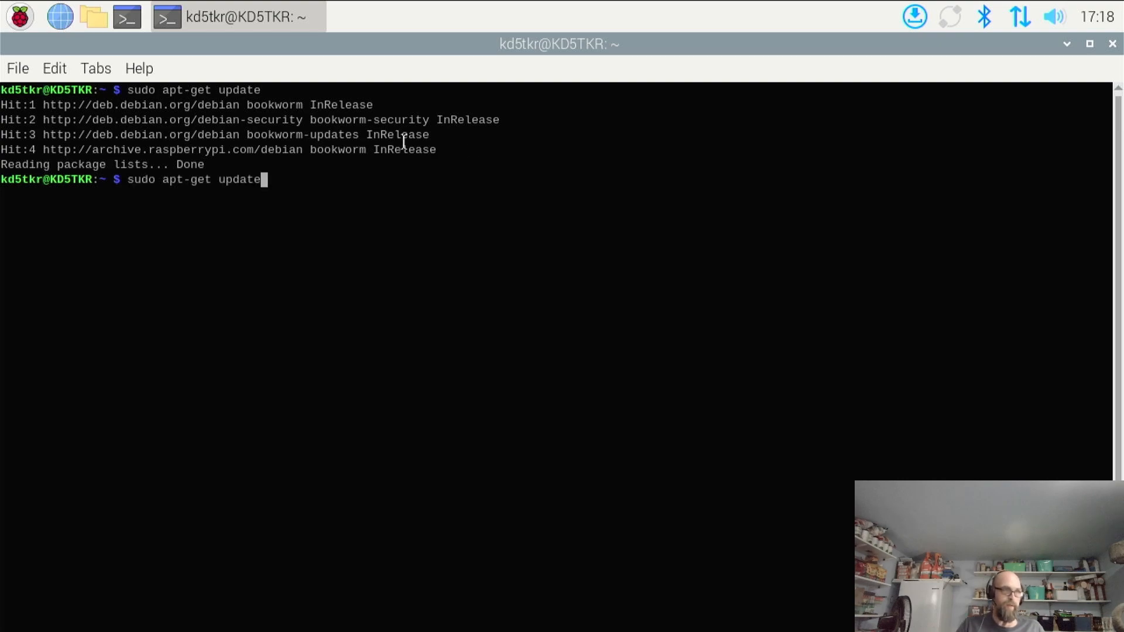
{"action": "key", "text": "BackSpace"}
{"action": "key", "text": "BackSpace"}
{"action": "key", "text": "BackSpace"}
{"action": "key", "text": "BackSpace"}
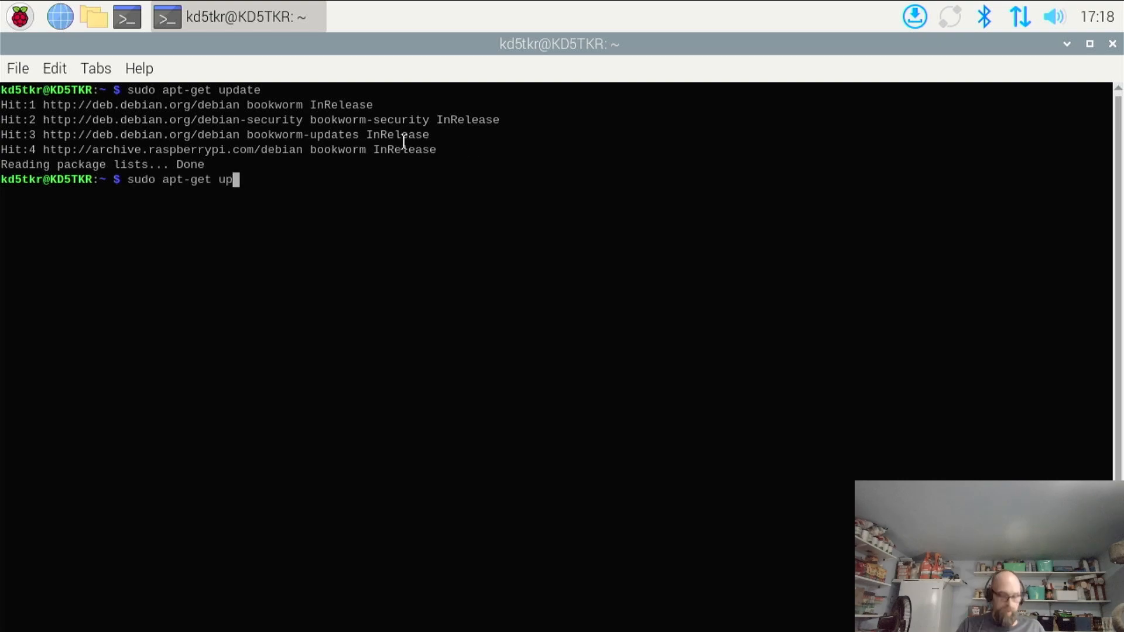
{"action": "type", "text": "g"}
{"action": "type", "text": "rade"}
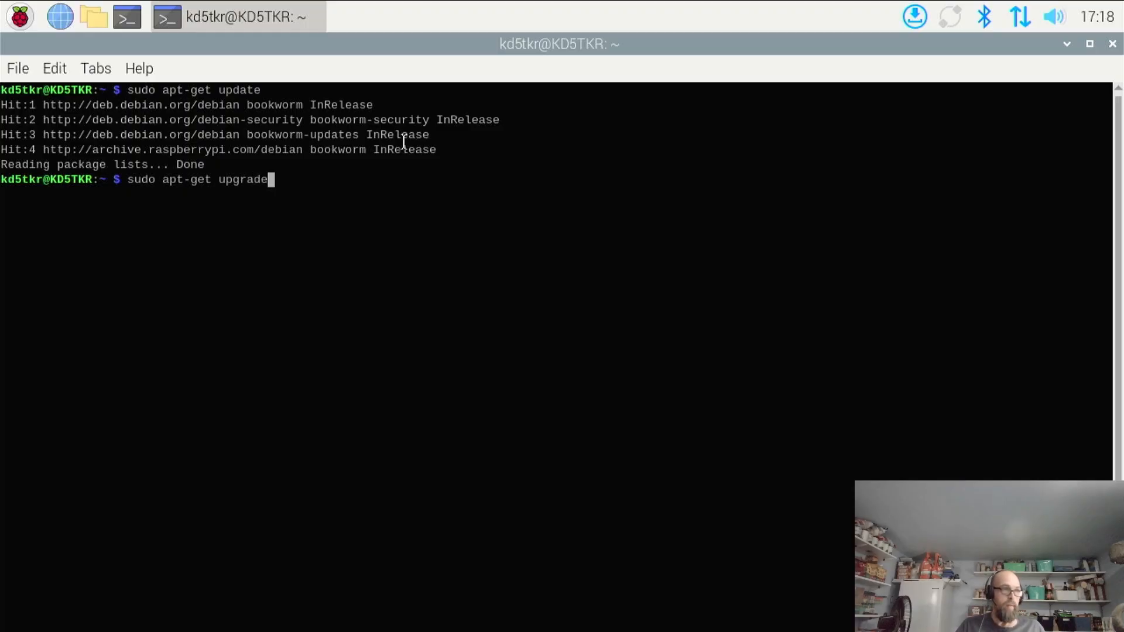
{"action": "key", "text": "Return"}
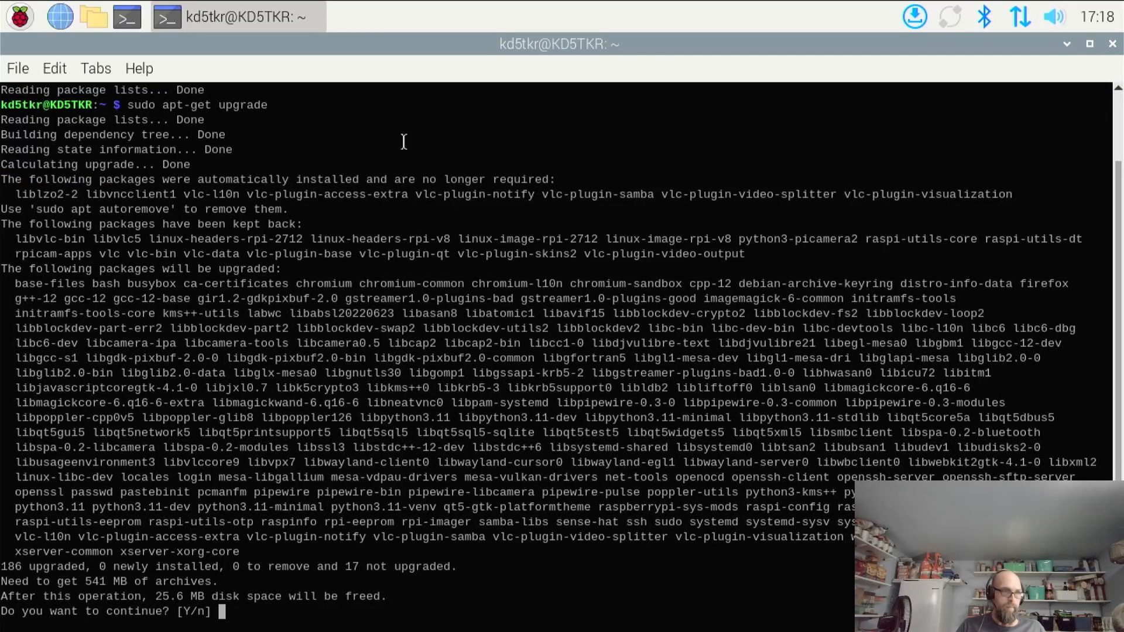
{"action": "type", "text": "y"}
{"action": "key", "text": "Return"}
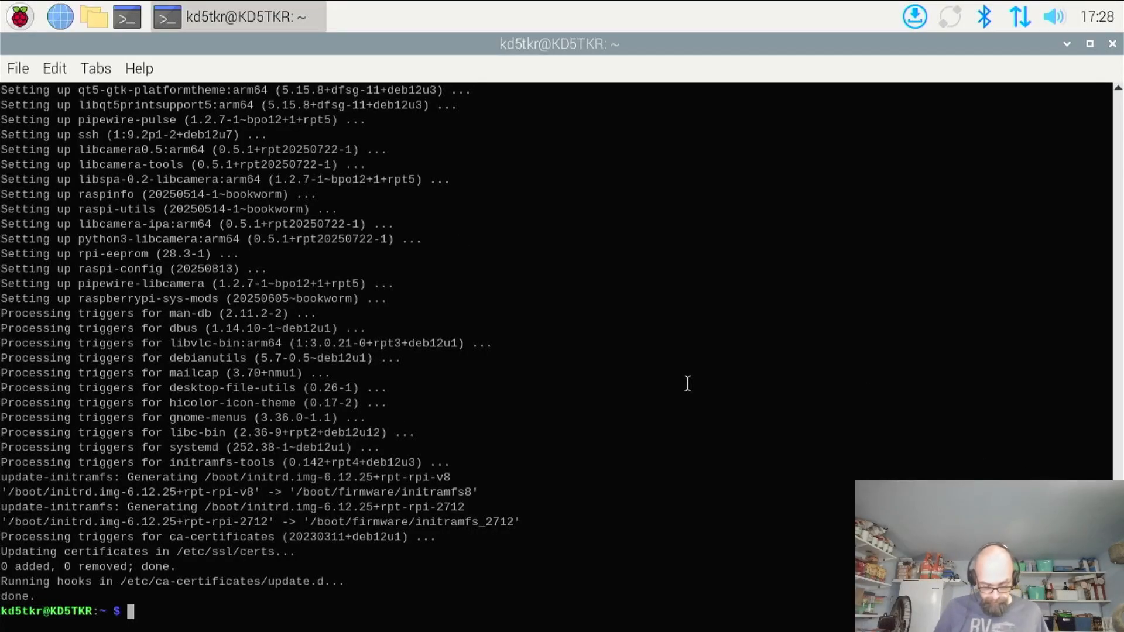
Upgrade the packages that were kept back with sudo apt-get dist-upgrade and agree to continue
{"action": "type", "text": "sudo"}
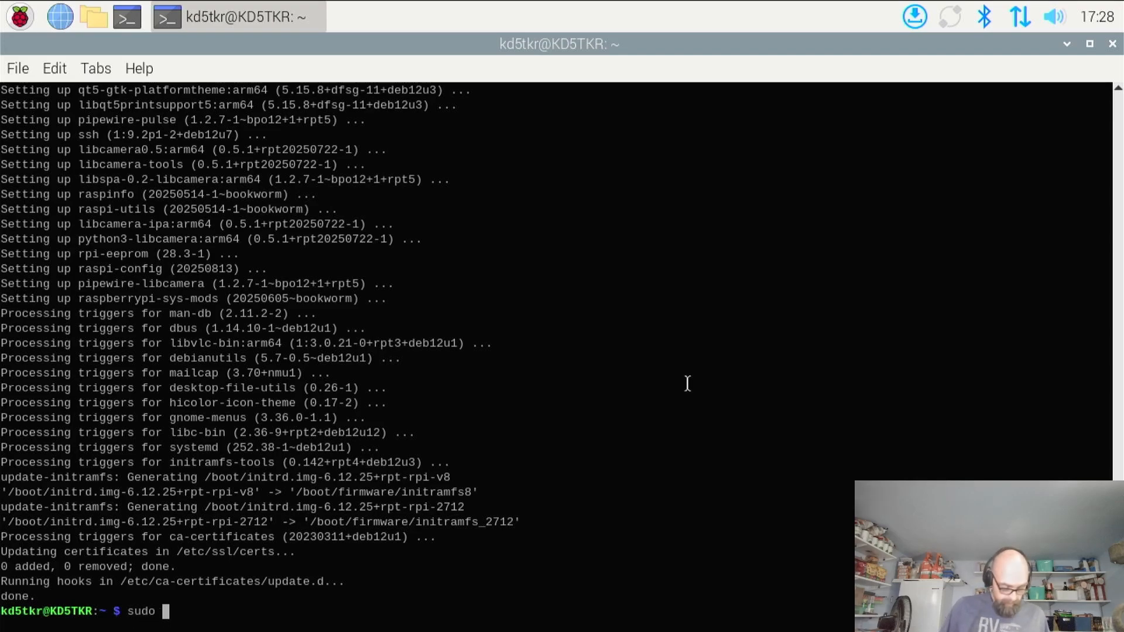
{"action": "type", "text": " apt-get "}
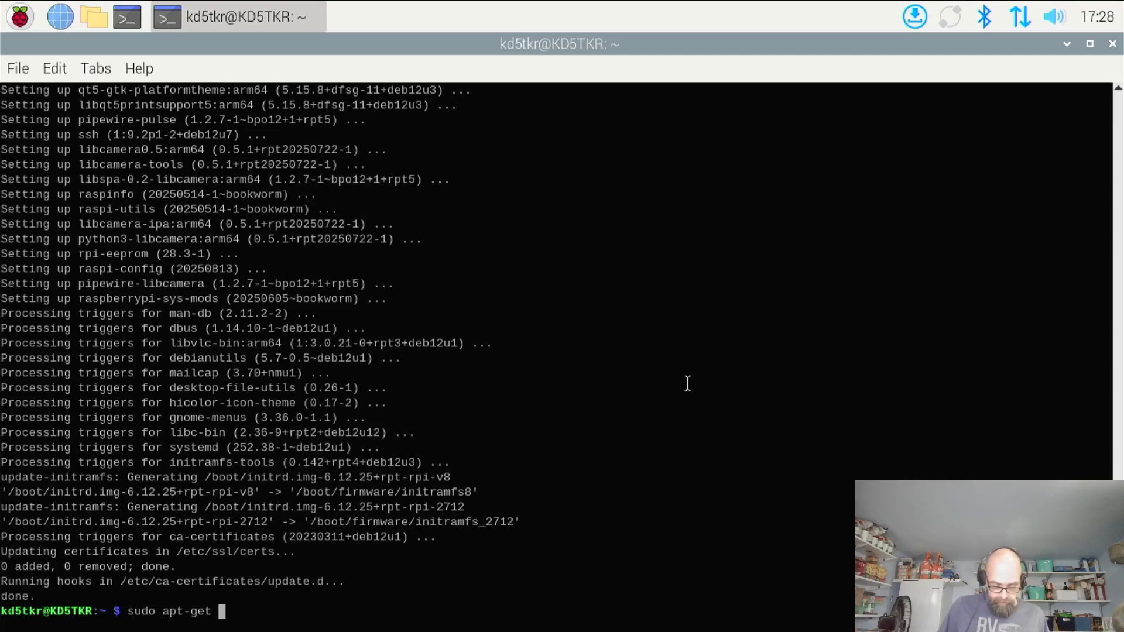
{"action": "type", "text": "dist-"}
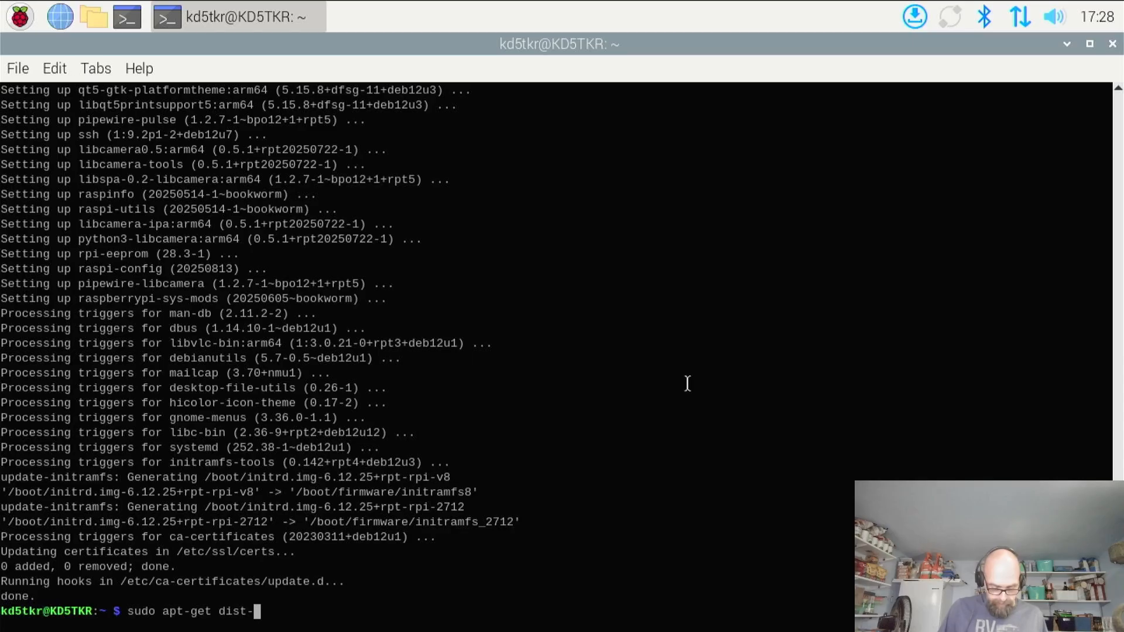
{"action": "type", "text": "upda"}
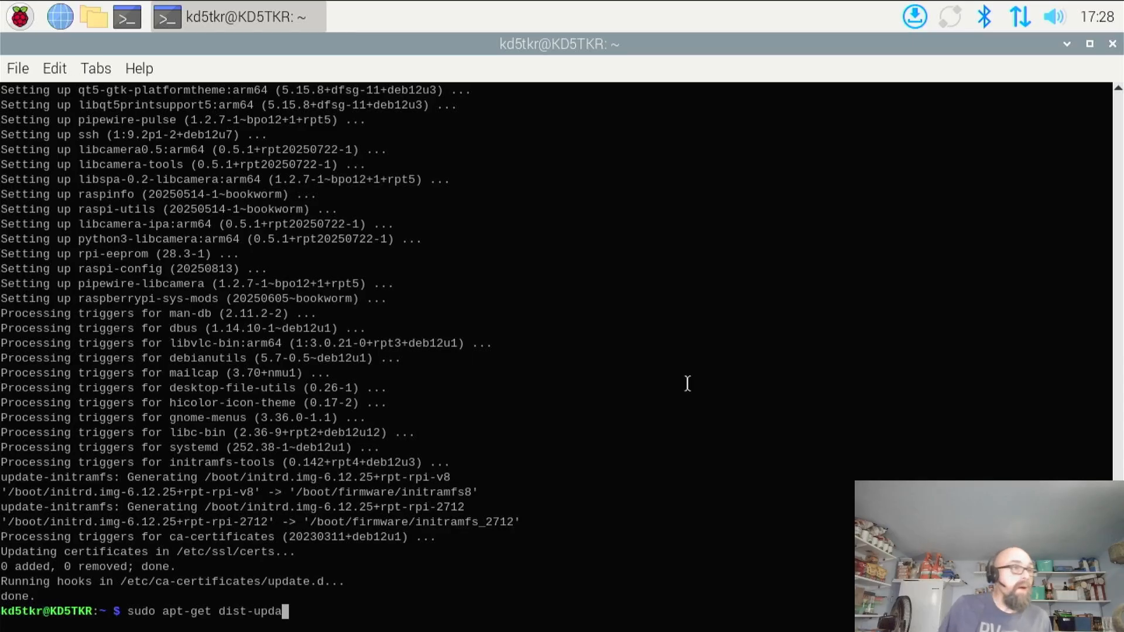
{"action": "key", "text": "BackSpace"}
{"action": "key", "text": "BackSpace"}
{"action": "type", "text": "g"}
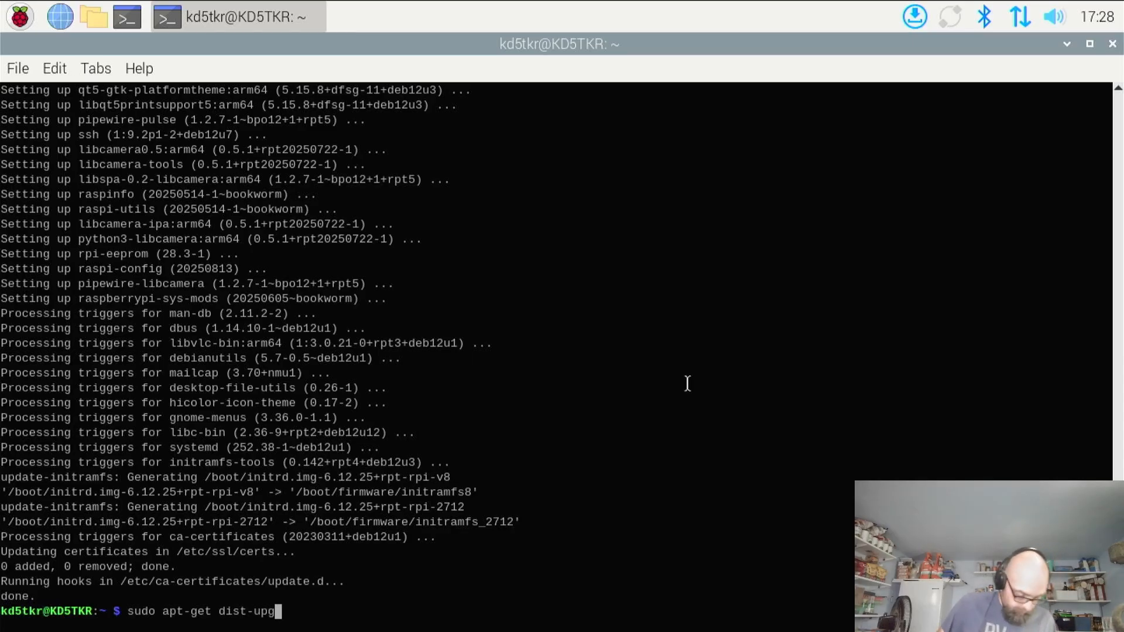
{"action": "type", "text": "rade"}
{"action": "key", "text": "Return"}
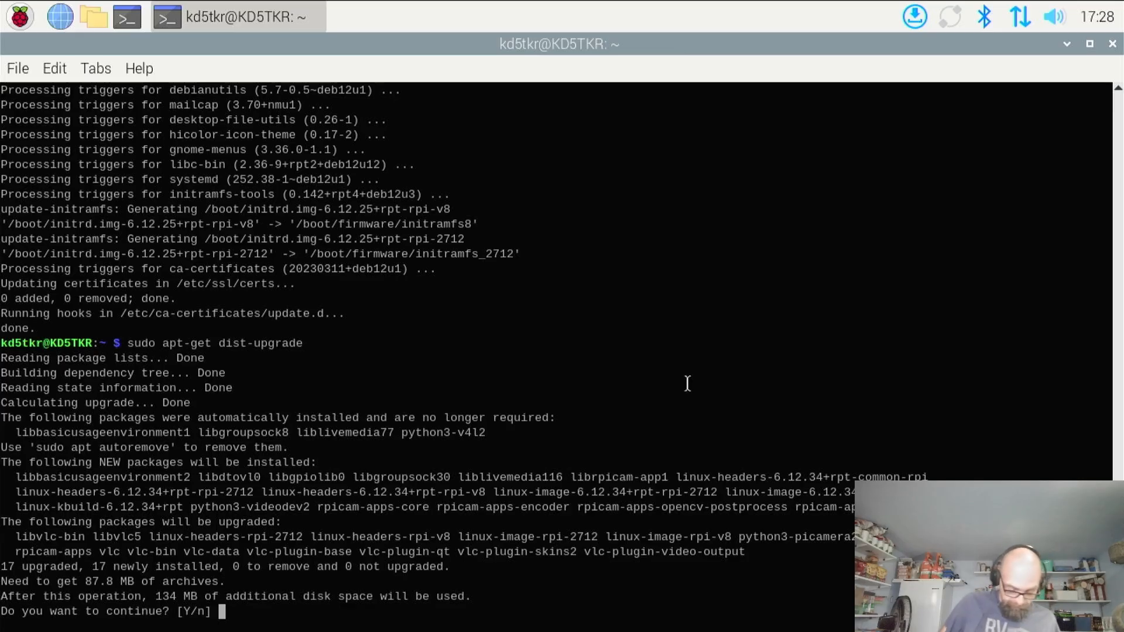
{"action": "type", "text": "y"}
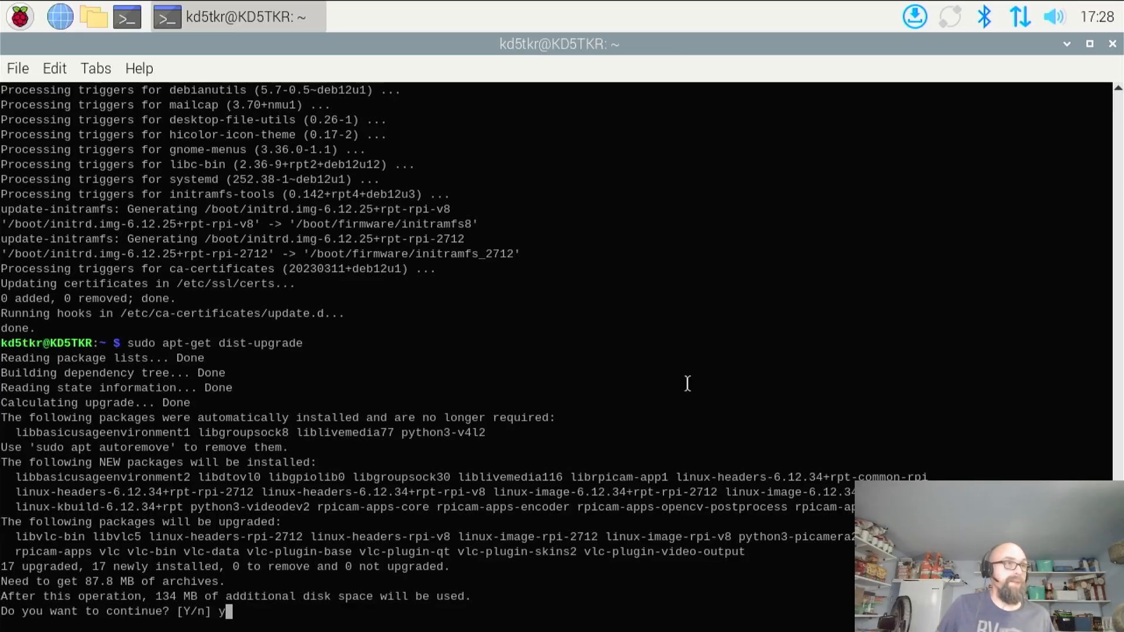
{"action": "key", "text": "Return"}
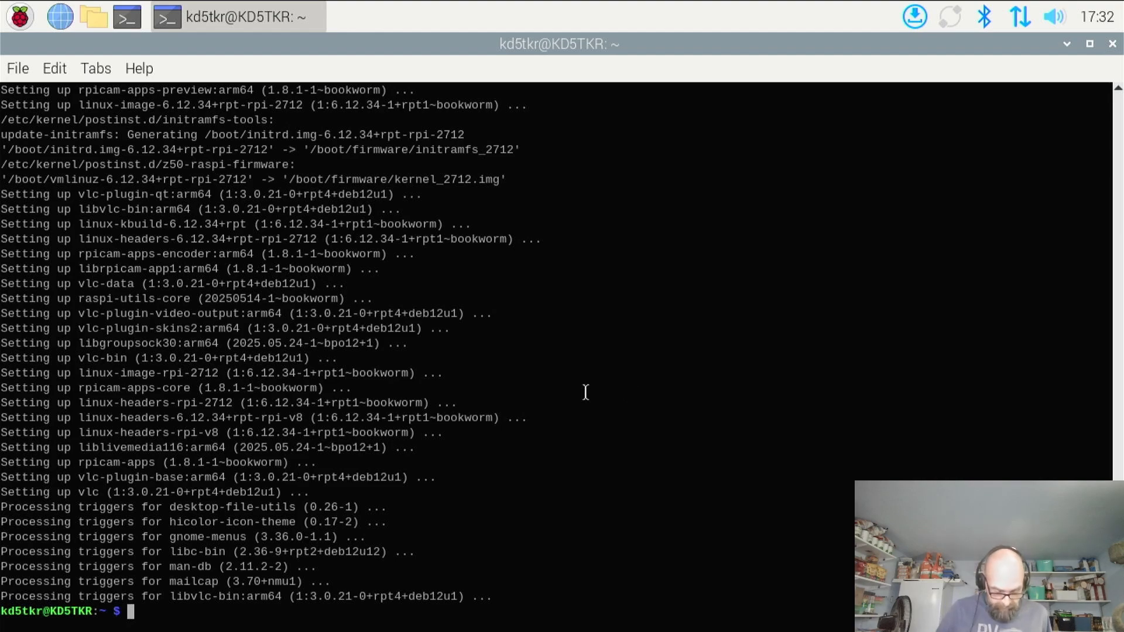
Install the Synaptic package manager with sudo apt-get install synaptic, agreeing to continue, and exit the terminal
{"action": "type", "text": "sud"}
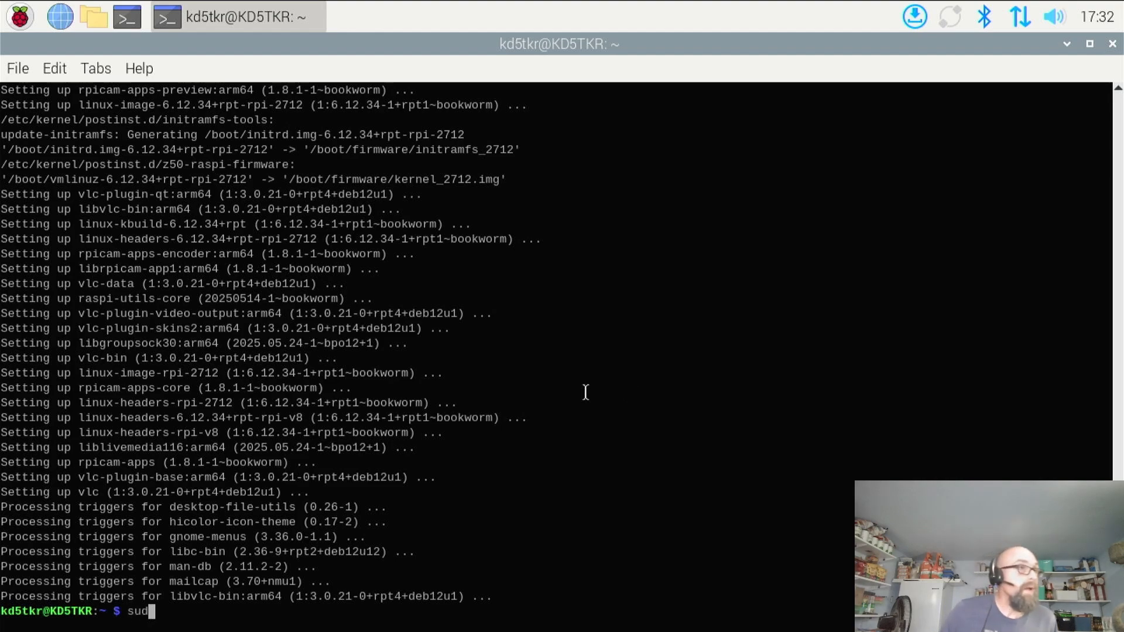
{"action": "type", "text": "o a"}
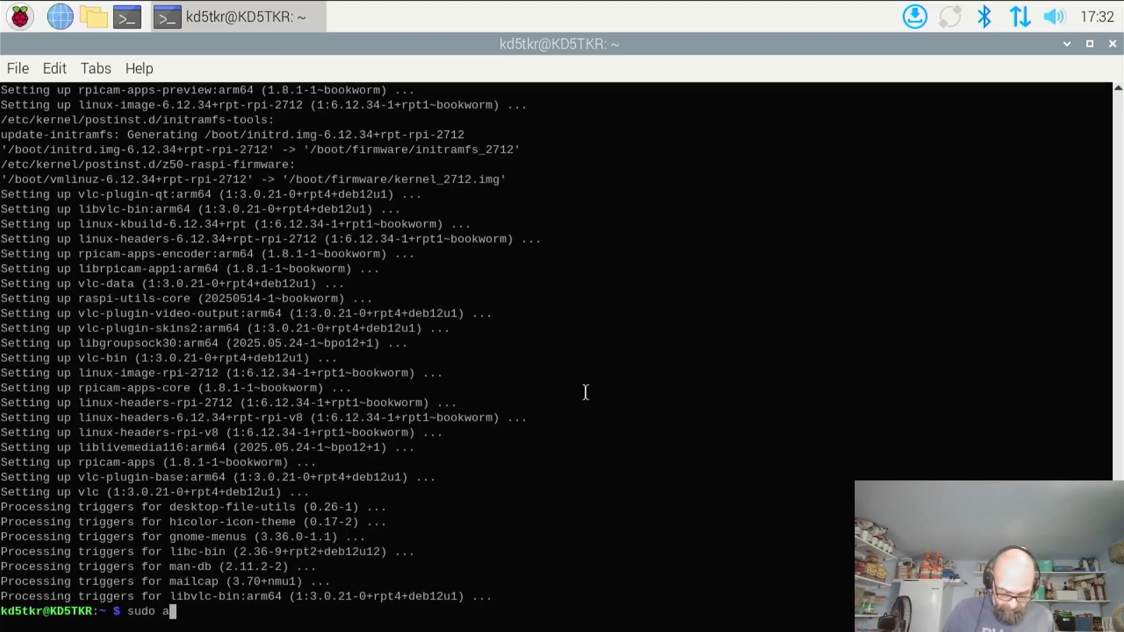
{"action": "type", "text": "pt-"}
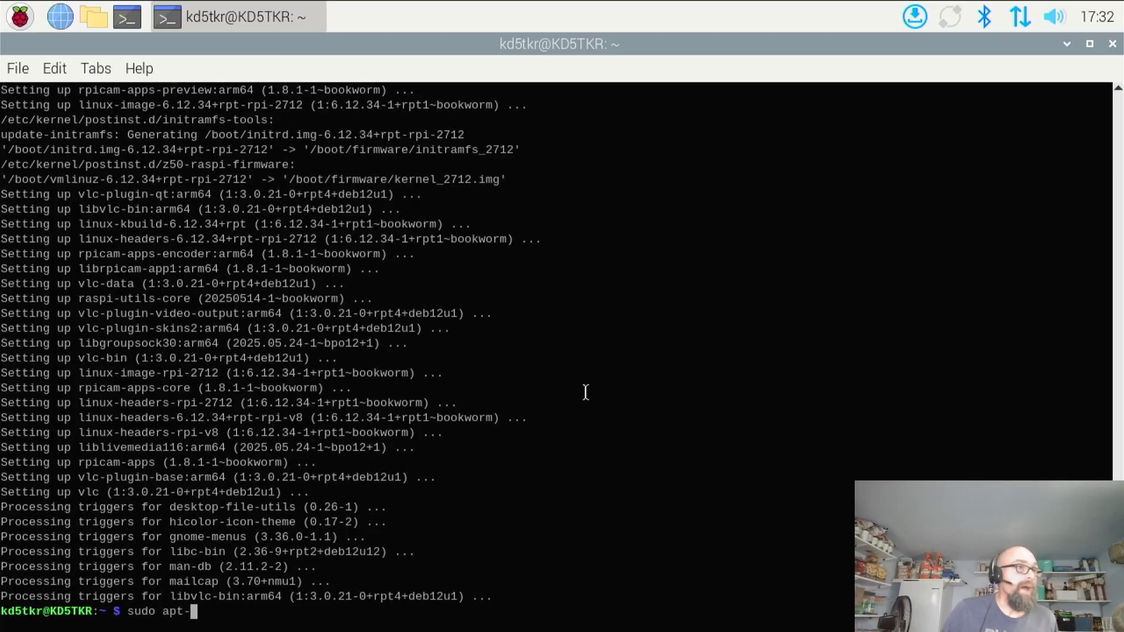
{"action": "type", "text": "get i"}
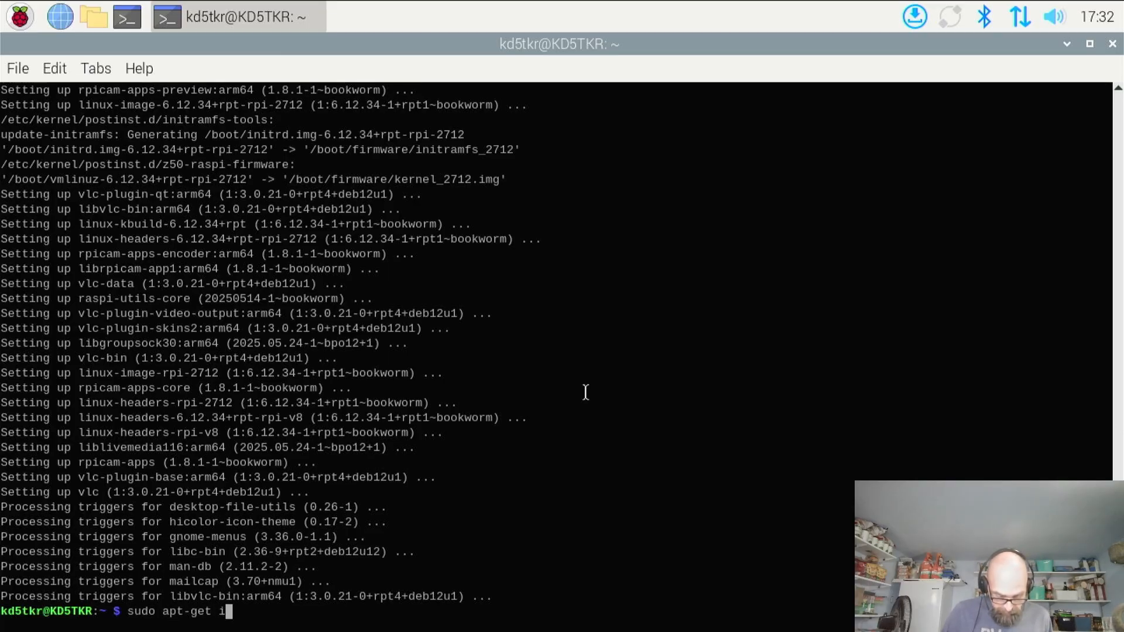
{"action": "type", "text": "nstall sy"}
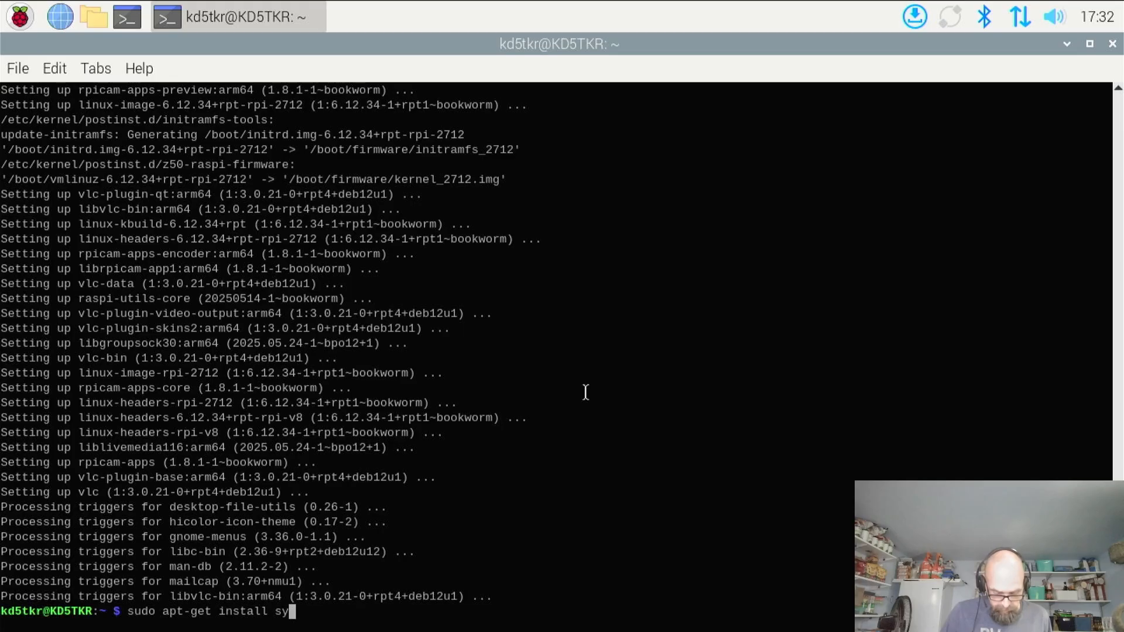
{"action": "type", "text": "naptic"}
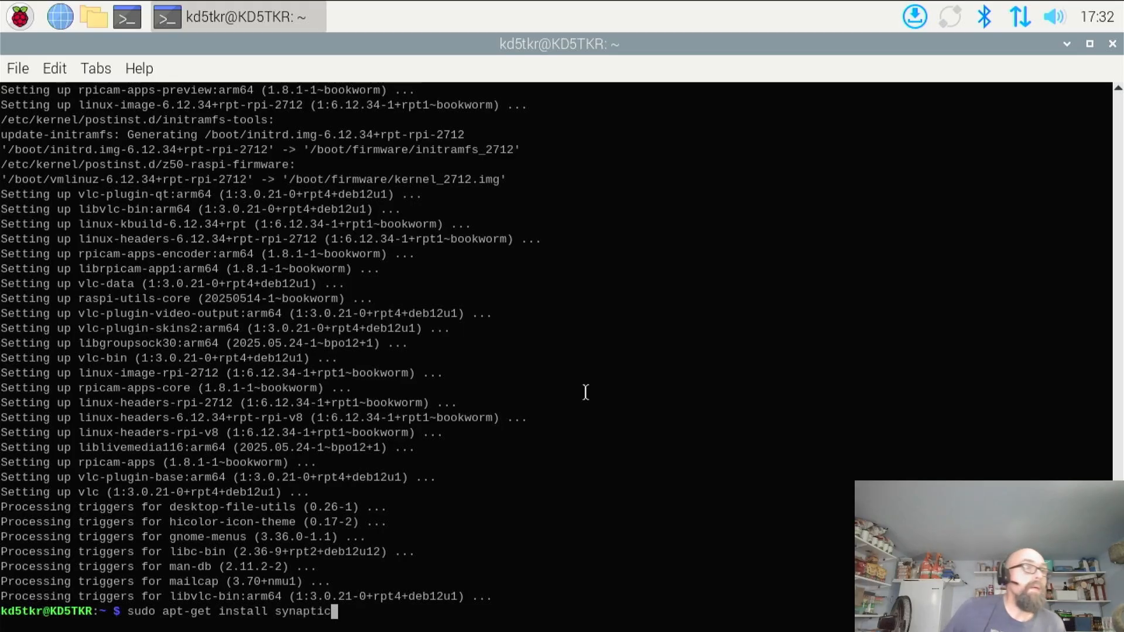
{"action": "key", "text": "Return"}
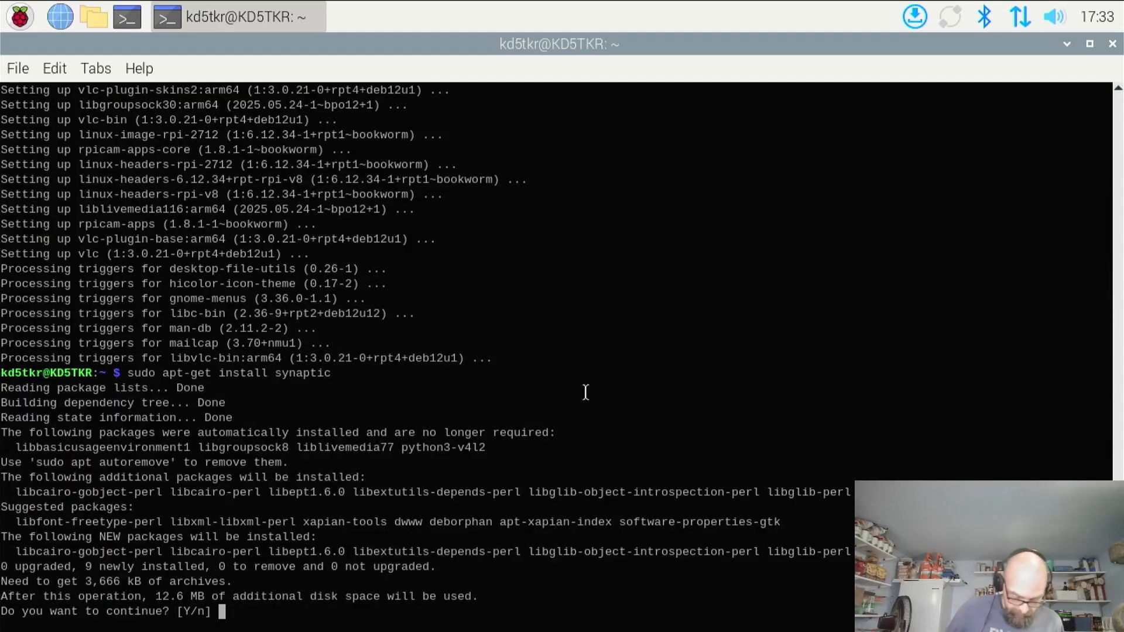
{"action": "type", "text": "y"}
{"action": "key", "text": "Return"}
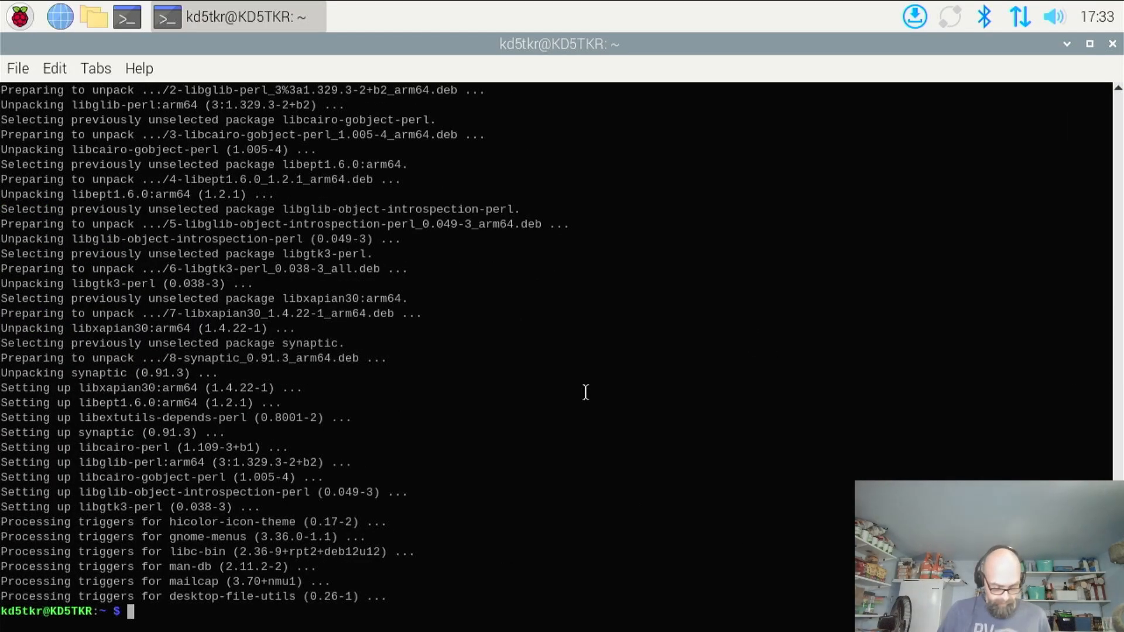
{"action": "type", "text": "exit"}
{"action": "key", "text": "Return"}
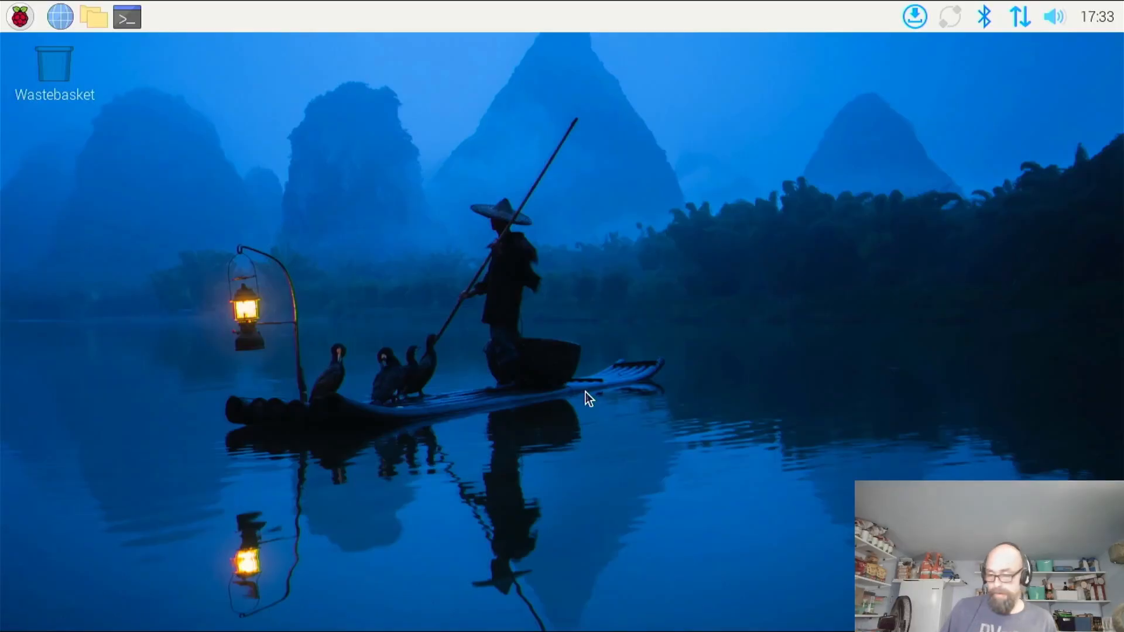
Launch Synaptic Package Manager from the desktop and authenticate with the account password
{"action": "left_click", "coordinate": [21, 23]}
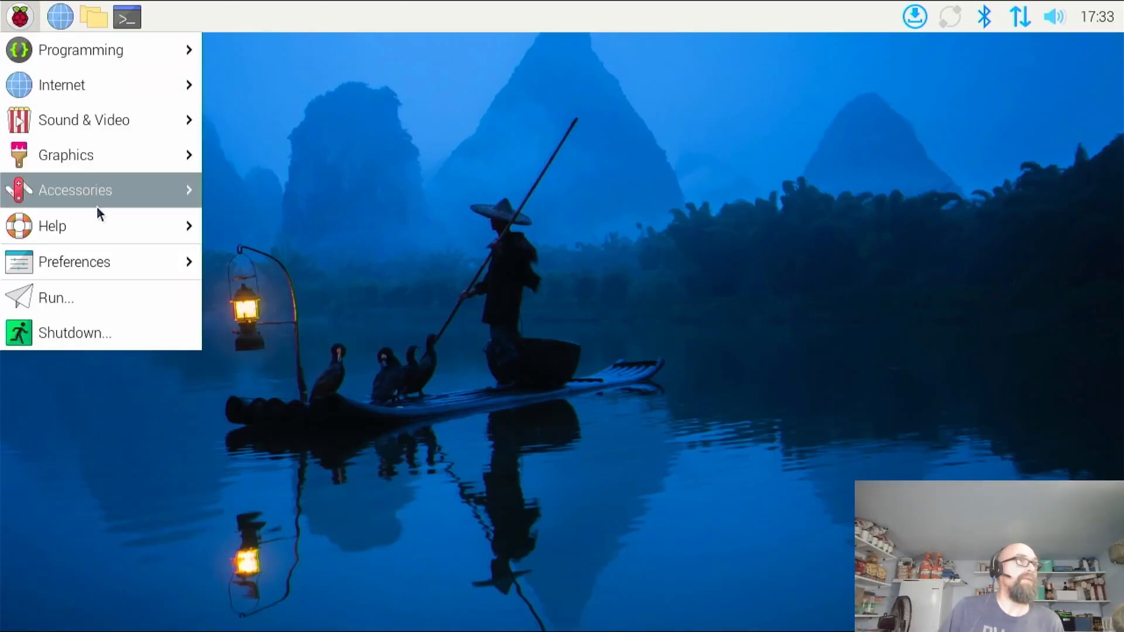
{"action": "mouse_move", "coordinate": [116, 240]}
{"action": "mouse_move", "coordinate": [141, 201]}
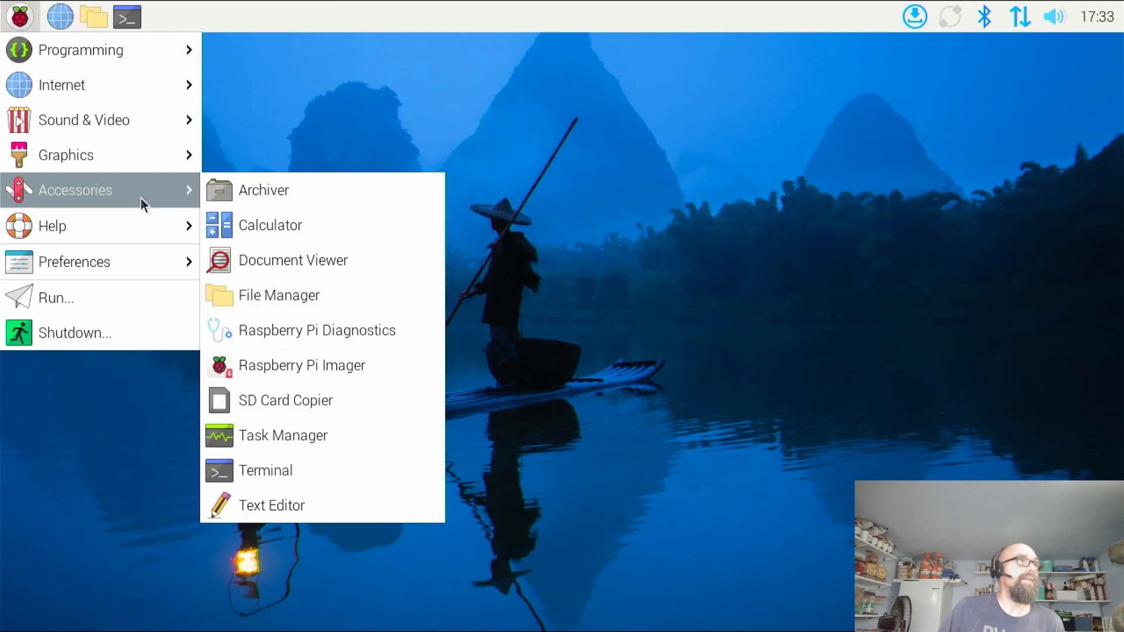
{"action": "mouse_move", "coordinate": [130, 279]}
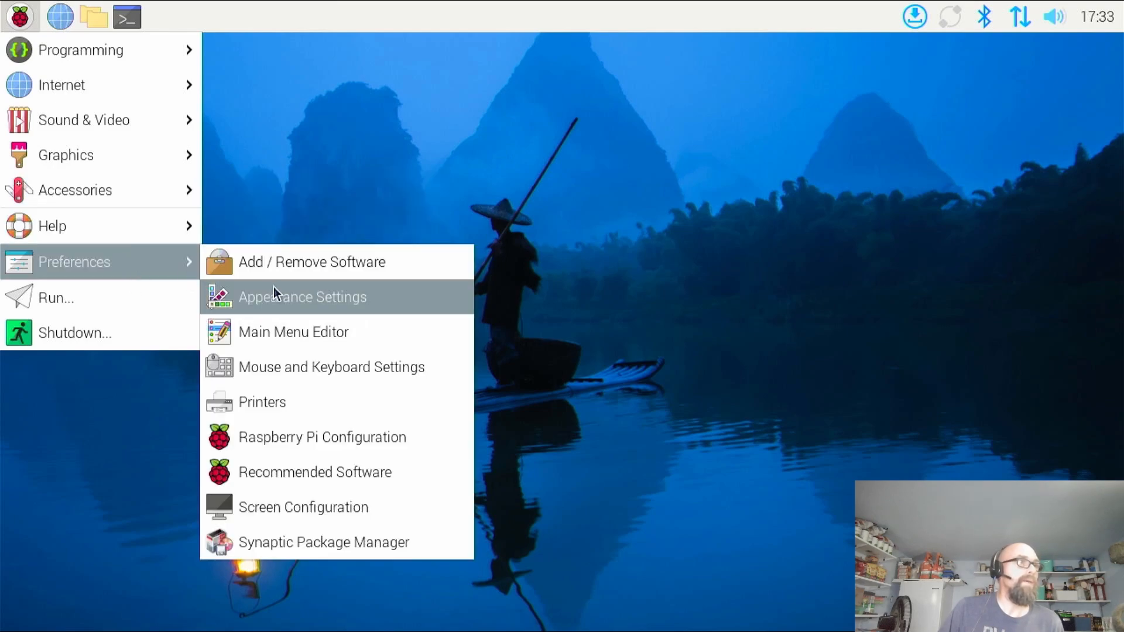
{"action": "left_click", "coordinate": [370, 556]}
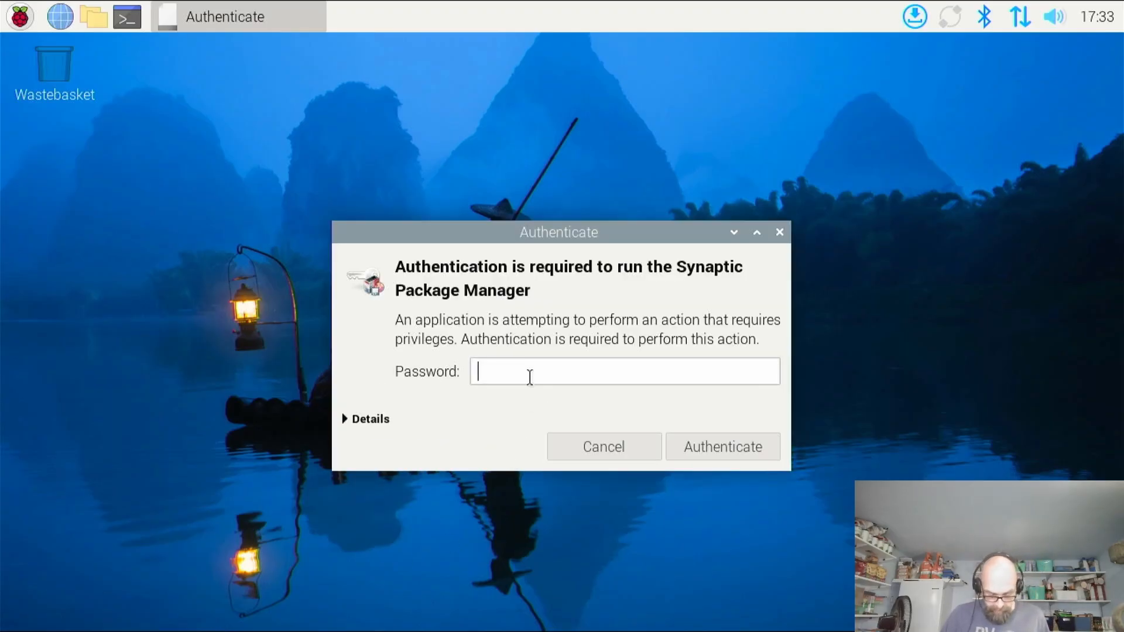
{"action": "type", "text": "•••••••"}
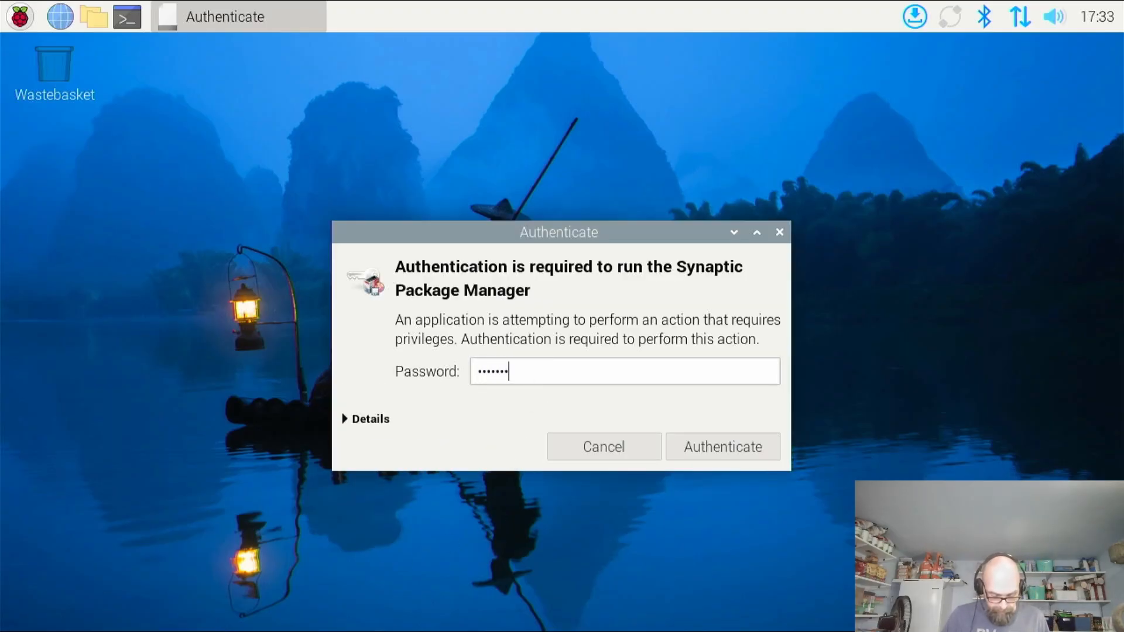
{"action": "type", "text": "•••"}
{"action": "key", "text": "Return"}
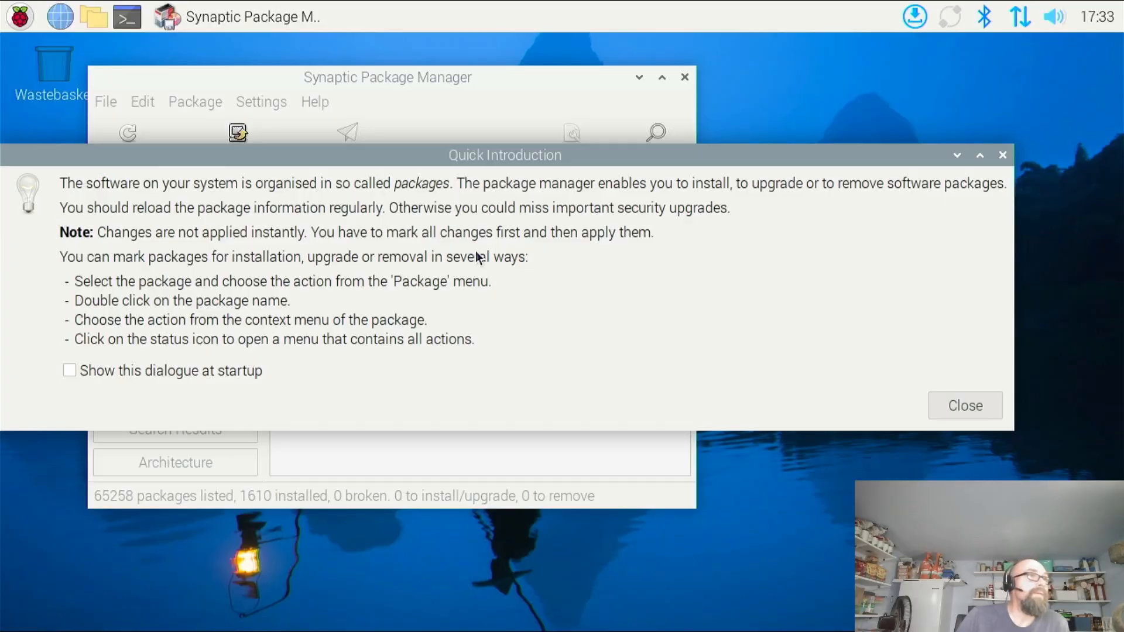
Dismiss the quick introduction and reload the package information in a maximised Synaptic window
{"action": "left_click", "coordinate": [969, 412]}
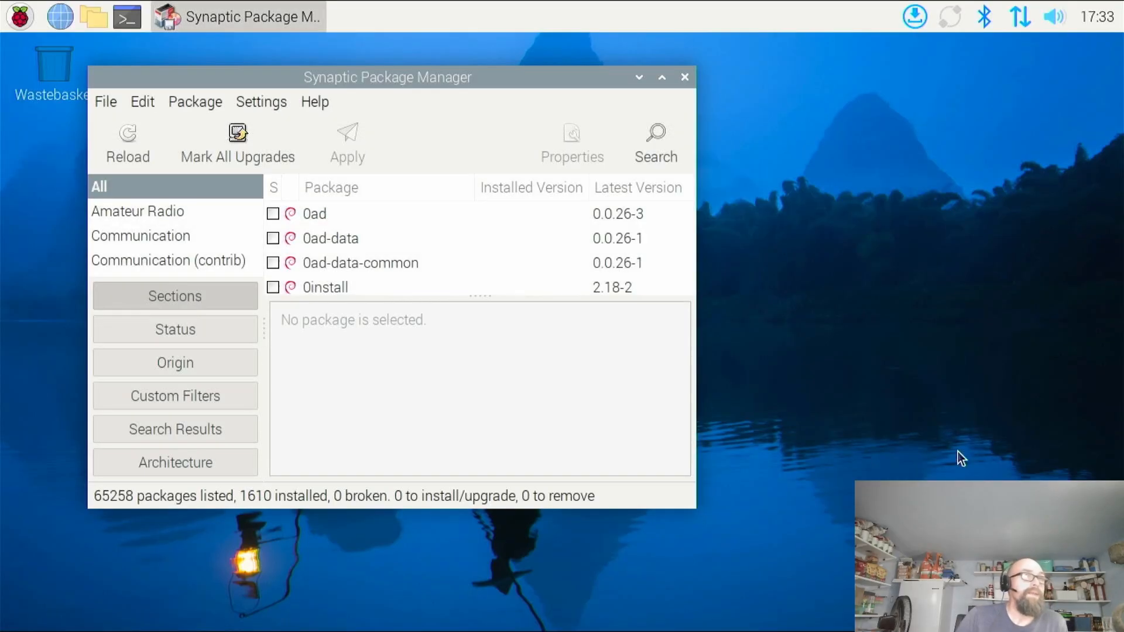
{"action": "left_click", "coordinate": [662, 78]}
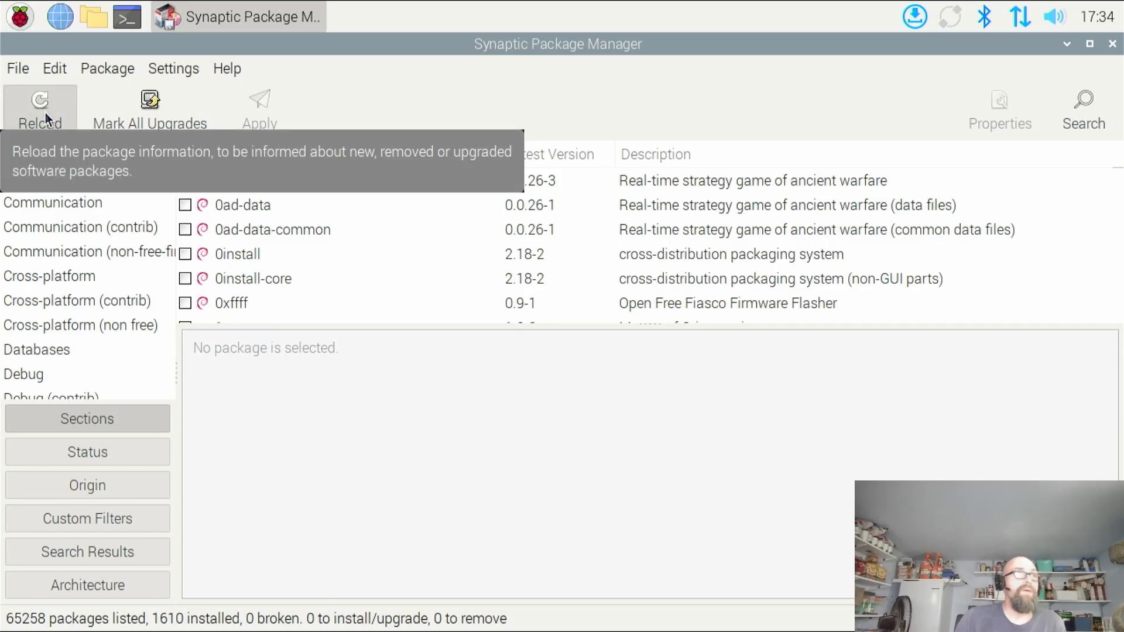
{"action": "left_click", "coordinate": [46, 117]}
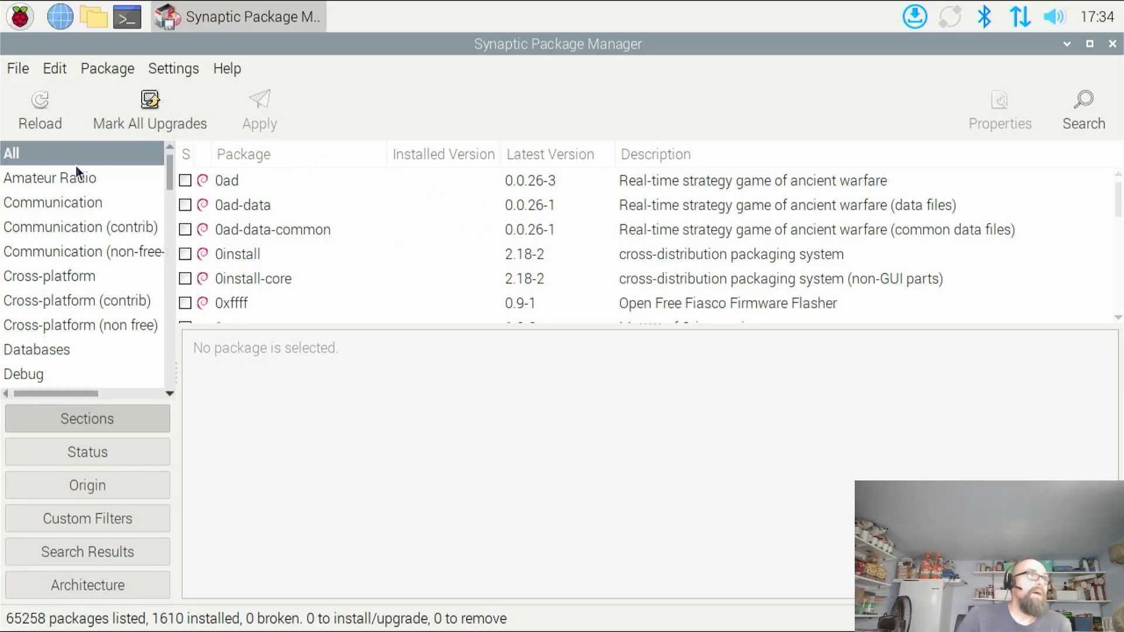
Restrict the package list to the Amateur Radio section and look through its packages, including the aprx description
{"action": "left_click", "coordinate": [54, 179]}
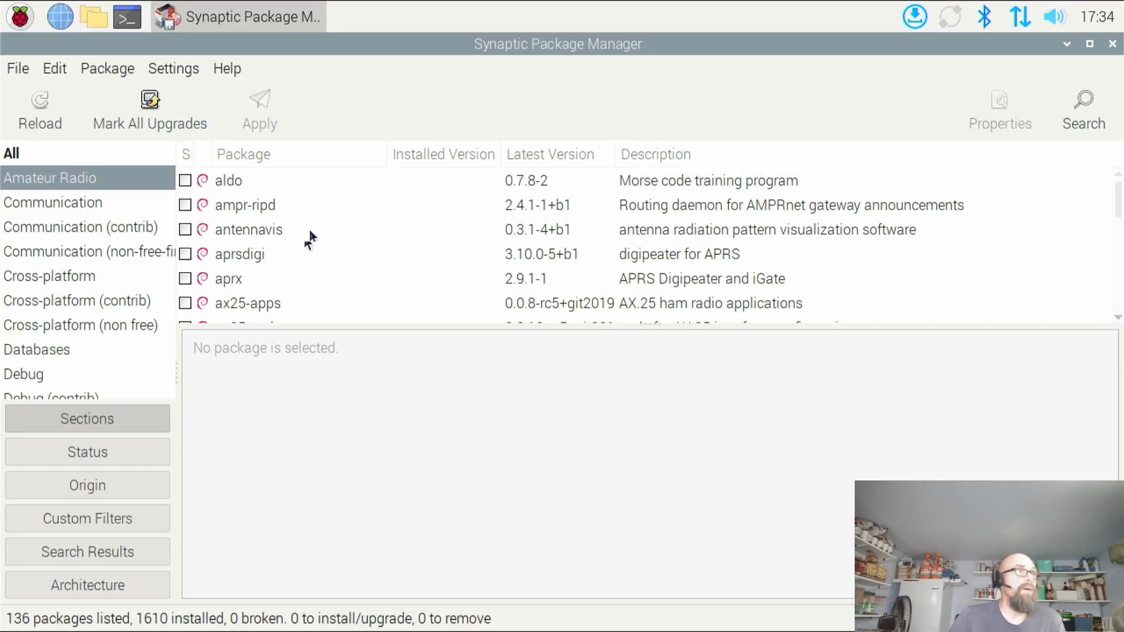
{"action": "left_click", "coordinate": [239, 289]}
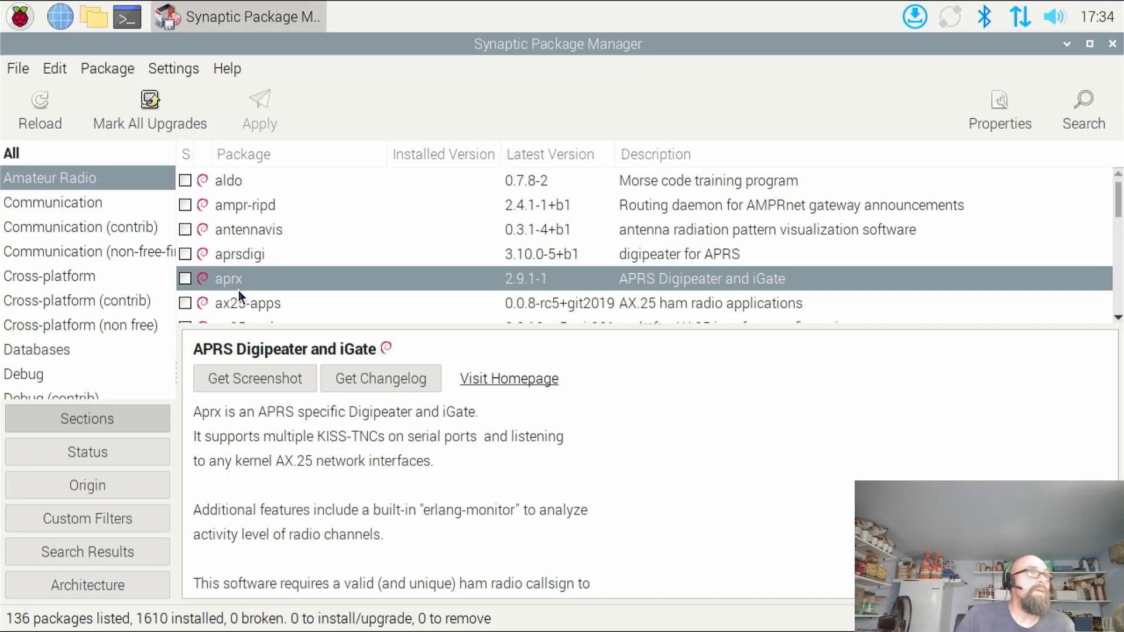
{"action": "scroll", "coordinate": [237, 291], "scroll_direction": "down", "scroll_amount": 2}
{"action": "scroll", "coordinate": [240, 293], "scroll_direction": "down", "scroll_amount": 1}
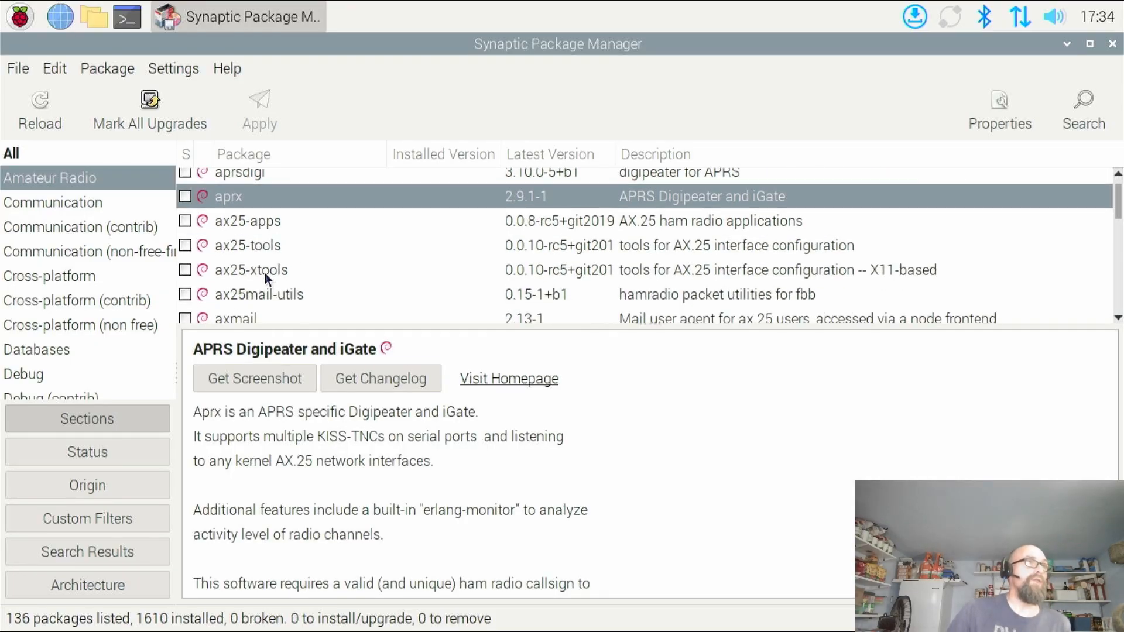
{"action": "scroll", "coordinate": [264, 274], "scroll_direction": "down", "scroll_amount": 2}
{"action": "scroll", "coordinate": [264, 273], "scroll_direction": "down", "scroll_amount": 2}
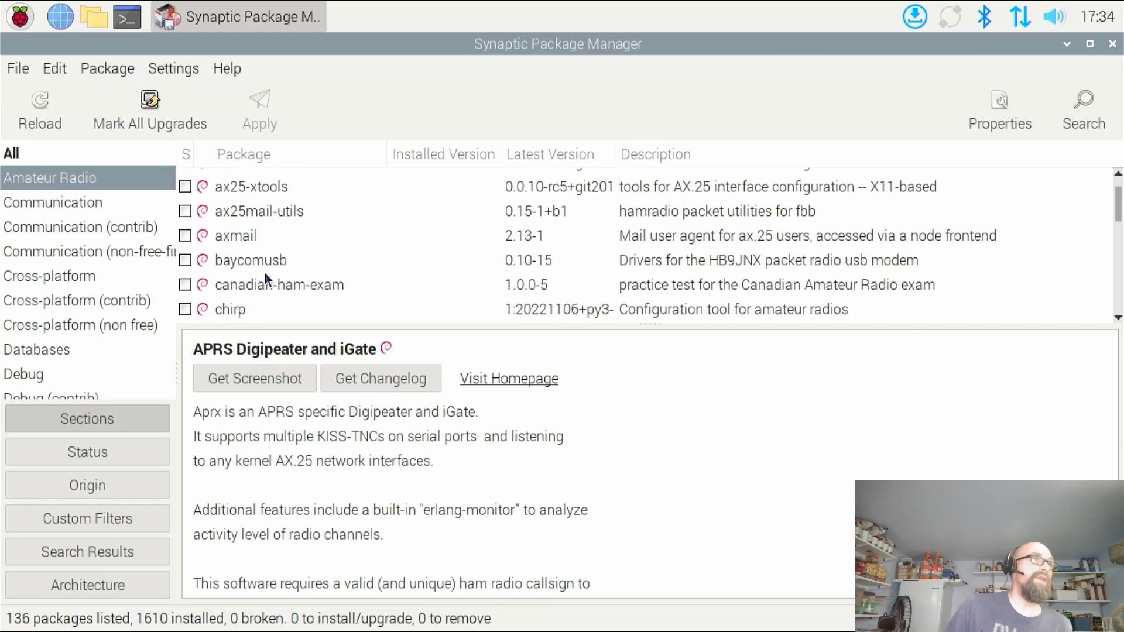
{"action": "scroll", "coordinate": [264, 280], "scroll_direction": "down", "scroll_amount": 1}
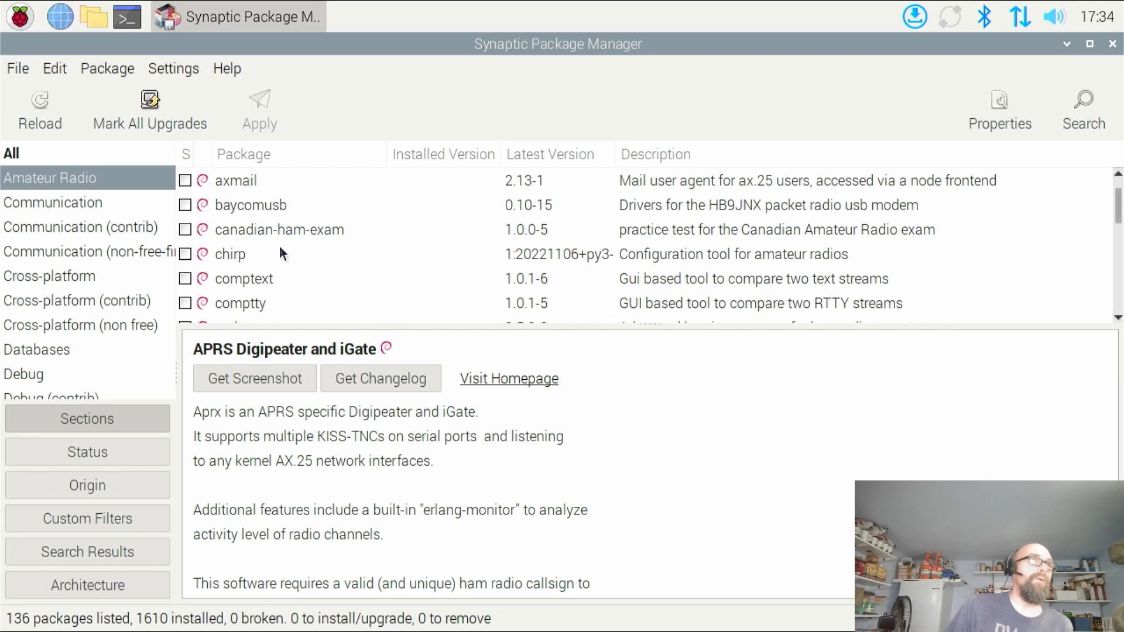
{"action": "scroll", "coordinate": [278, 246], "scroll_direction": "down", "scroll_amount": 1}
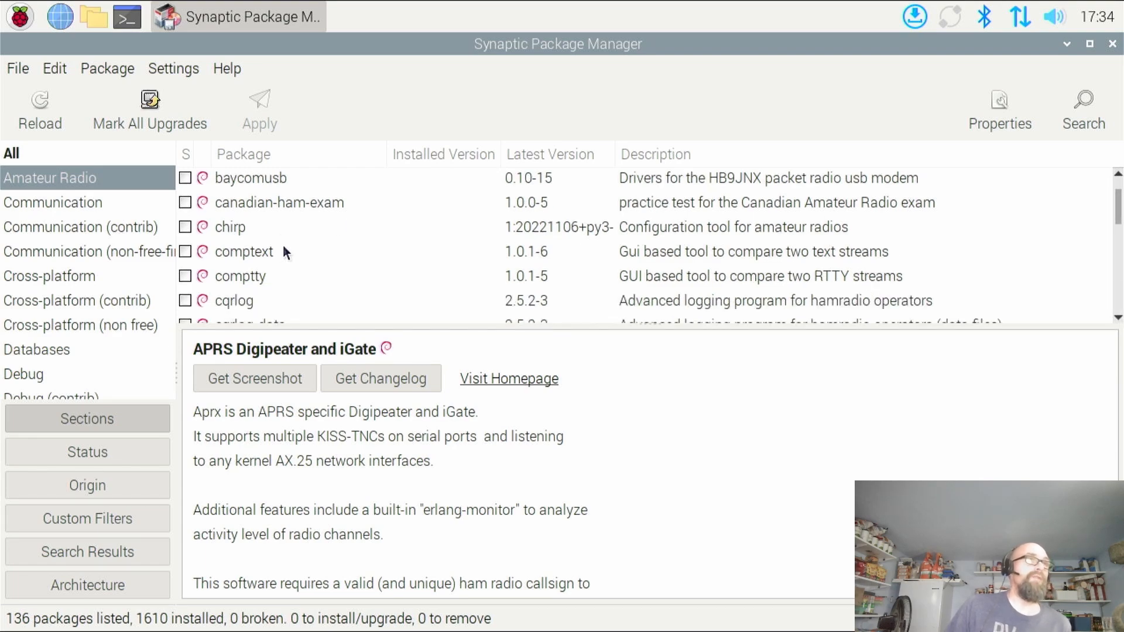
{"action": "scroll", "coordinate": [283, 250], "scroll_direction": "down", "scroll_amount": 1}
{"action": "scroll", "coordinate": [283, 250], "scroll_direction": "down", "scroll_amount": 1}
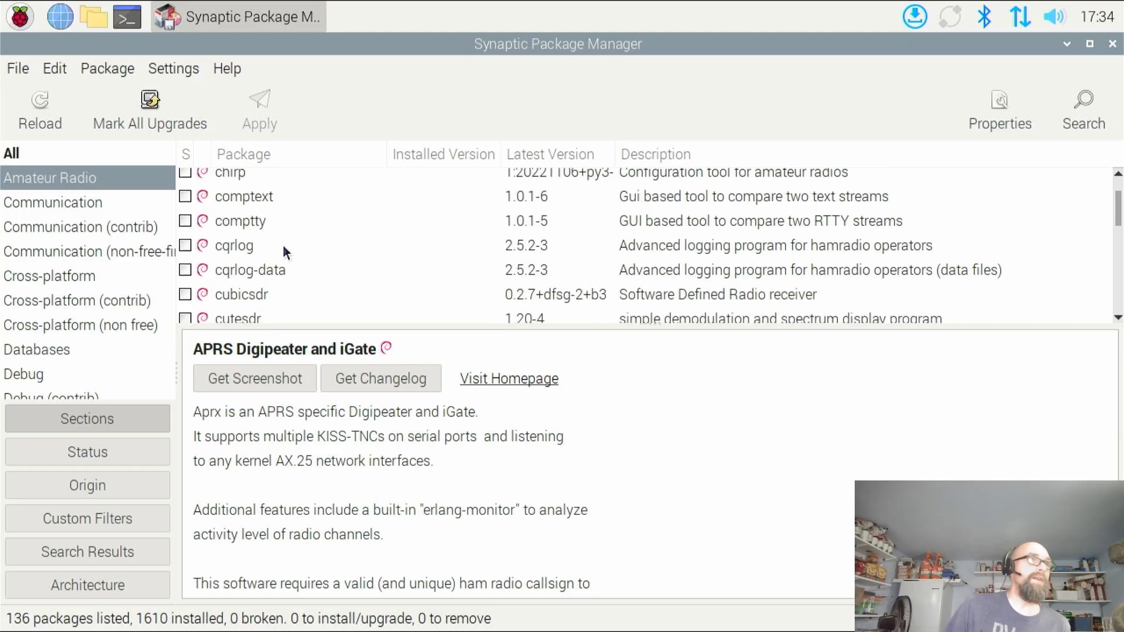
{"action": "scroll", "coordinate": [283, 250], "scroll_direction": "down", "scroll_amount": 1}
{"action": "scroll", "coordinate": [283, 244], "scroll_direction": "down", "scroll_amount": 1}
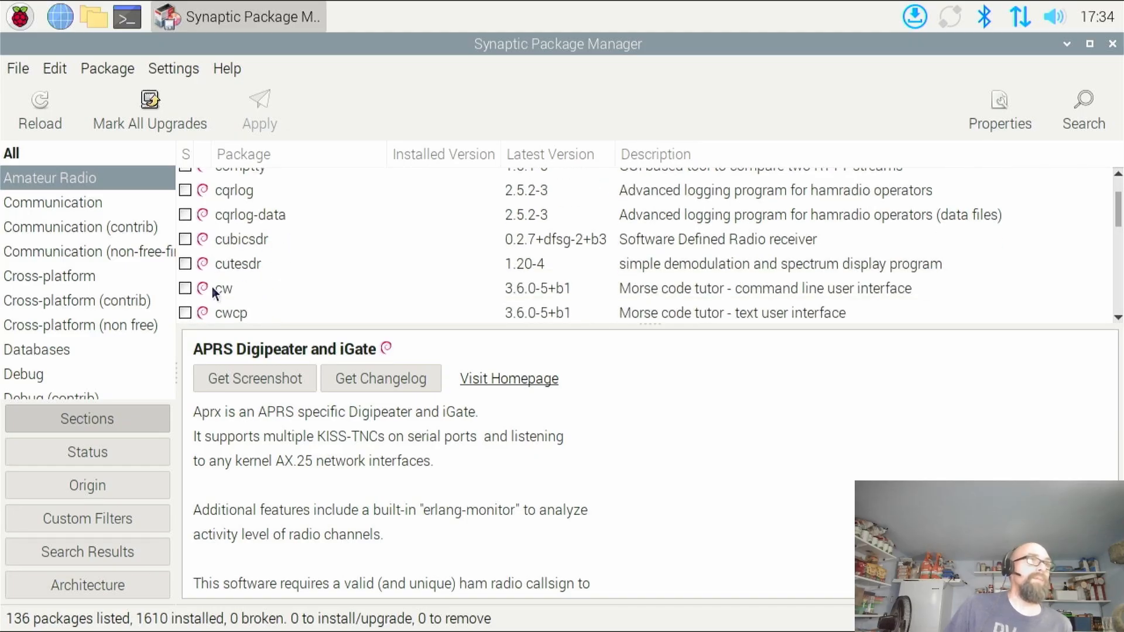
{"action": "scroll", "coordinate": [220, 289], "scroll_direction": "down", "scroll_amount": 2}
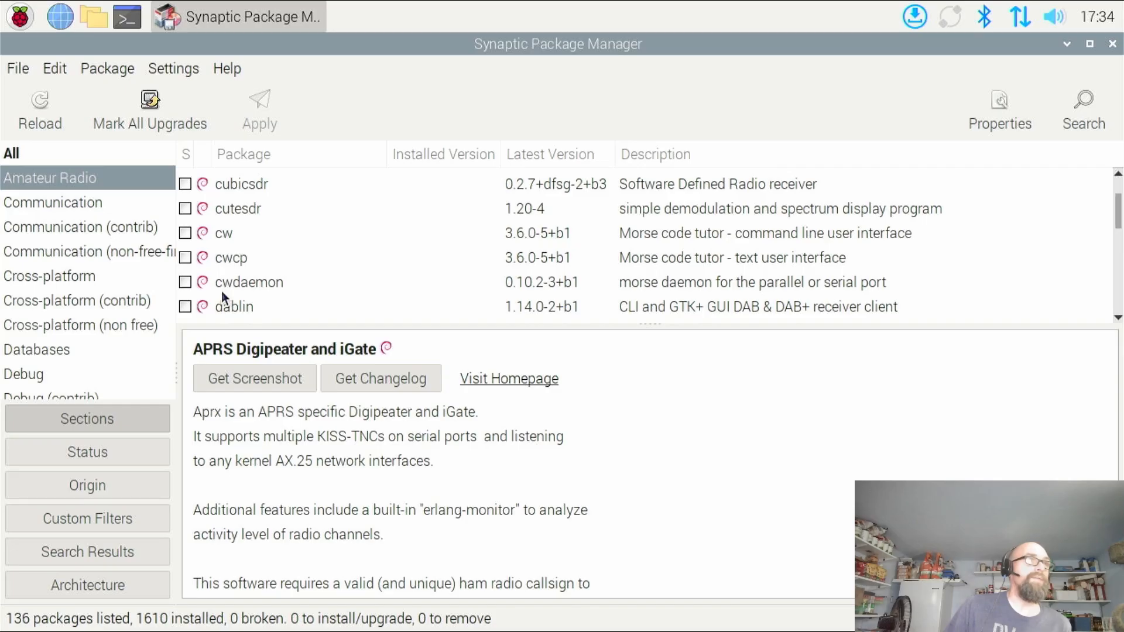
{"action": "scroll", "coordinate": [257, 296], "scroll_direction": "down", "scroll_amount": 1}
{"action": "scroll", "coordinate": [312, 278], "scroll_direction": "down", "scroll_amount": 1}
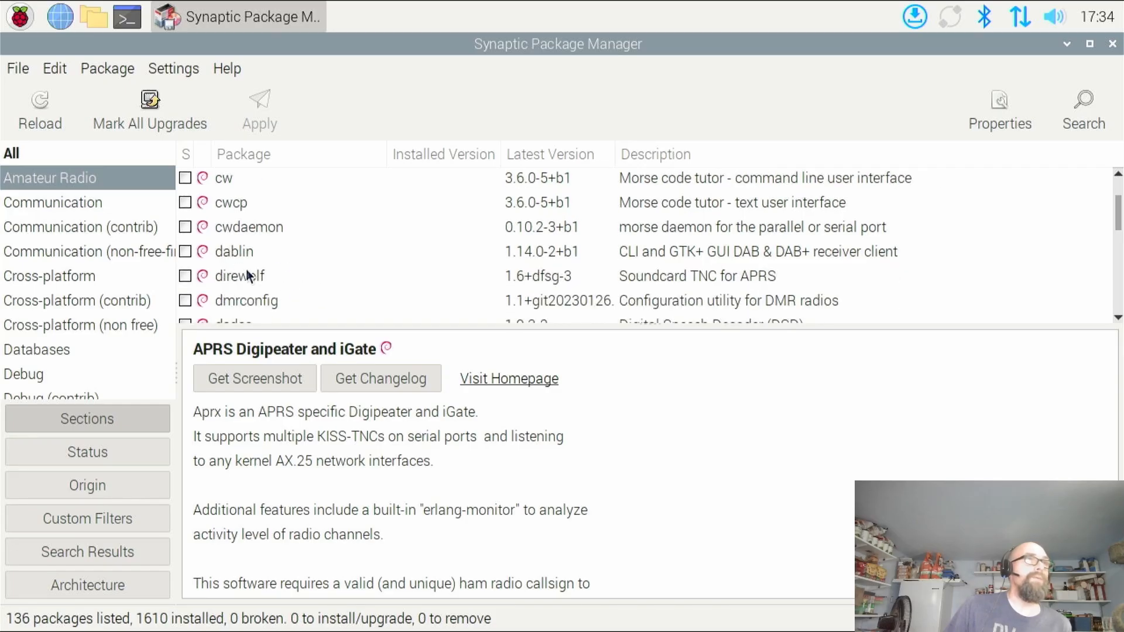
{"action": "scroll", "coordinate": [294, 277], "scroll_direction": "down", "scroll_amount": 1}
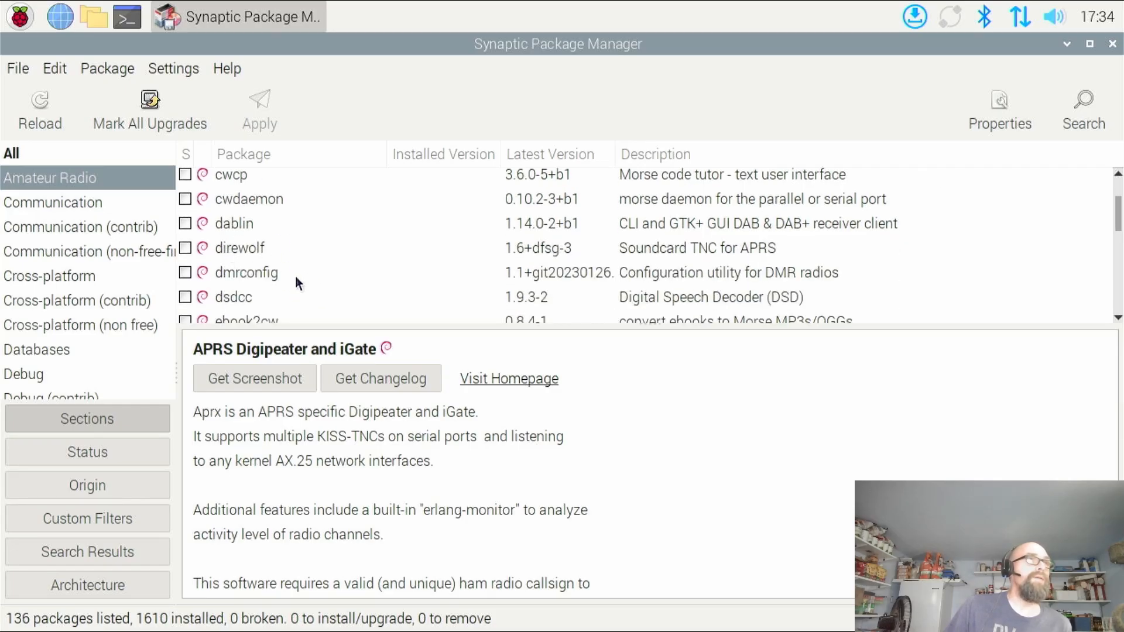
{"action": "scroll", "coordinate": [295, 275], "scroll_direction": "down", "scroll_amount": 1}
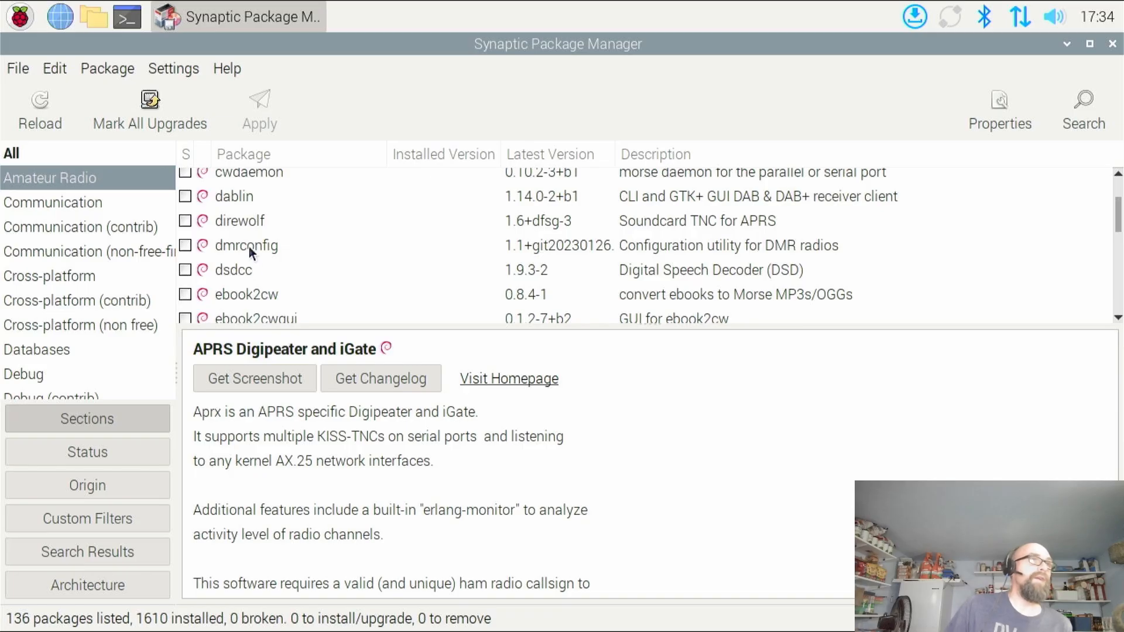
{"action": "scroll", "coordinate": [275, 254], "scroll_direction": "down", "scroll_amount": 4}
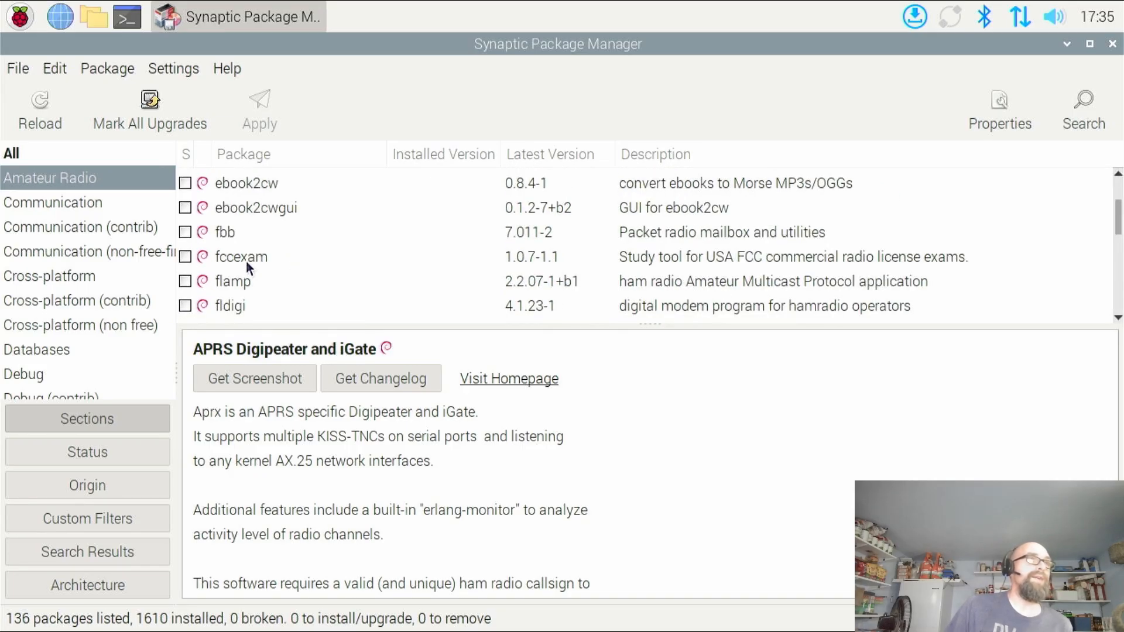
{"action": "scroll", "coordinate": [247, 264], "scroll_direction": "down", "scroll_amount": 1}
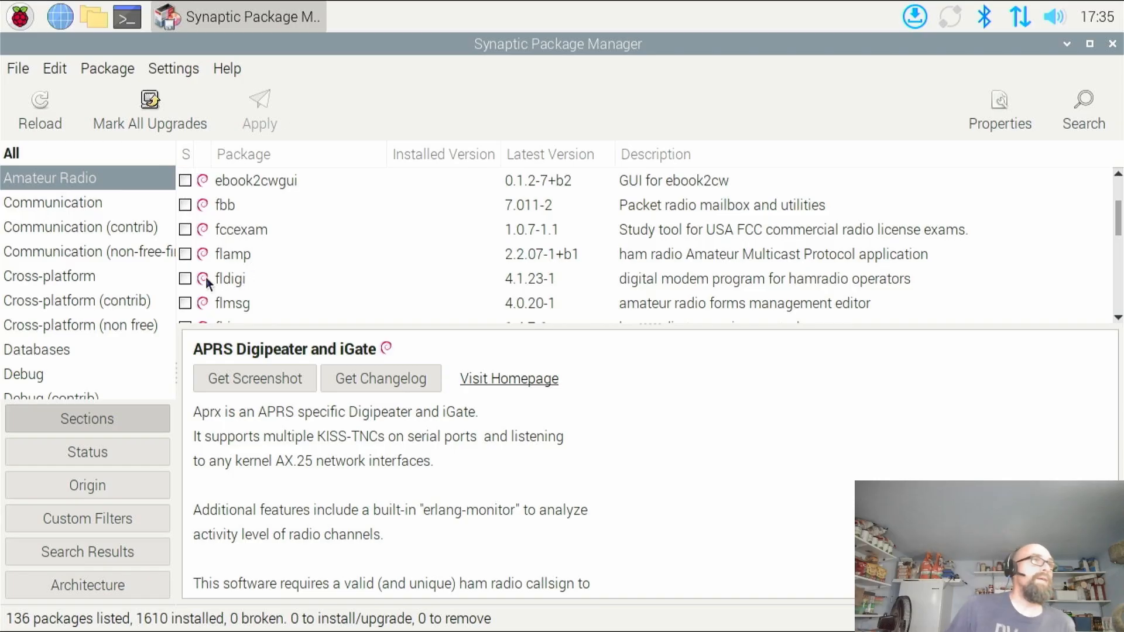
Mark the flamp package for installation and accept the additional required package libfltk-images1.3
{"action": "left_click", "coordinate": [185, 254]}
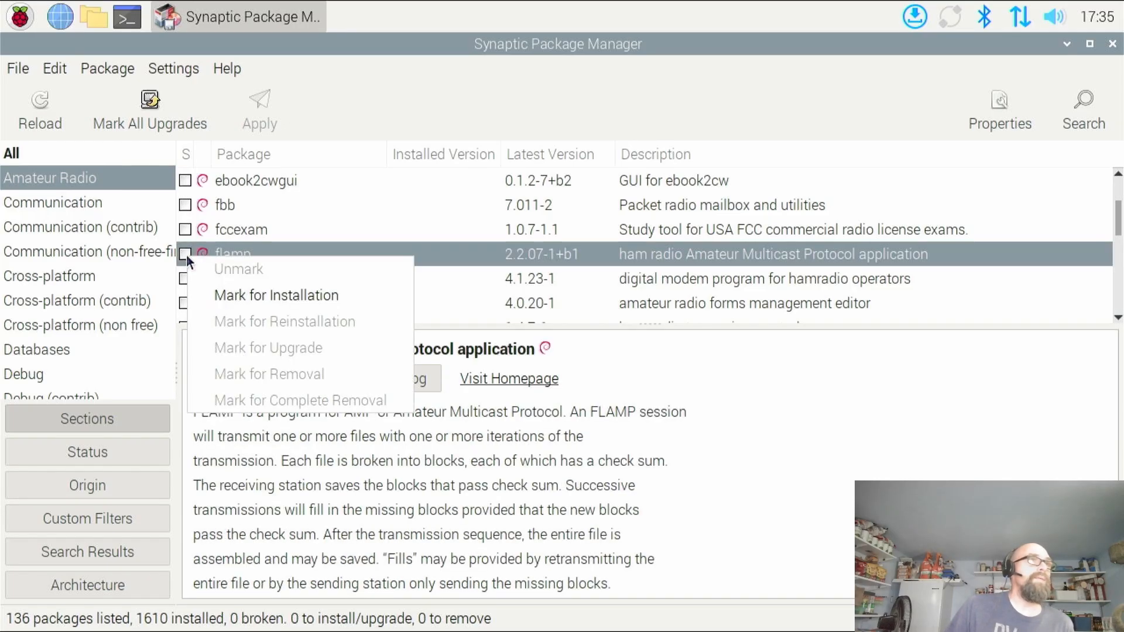
{"action": "left_click", "coordinate": [219, 287]}
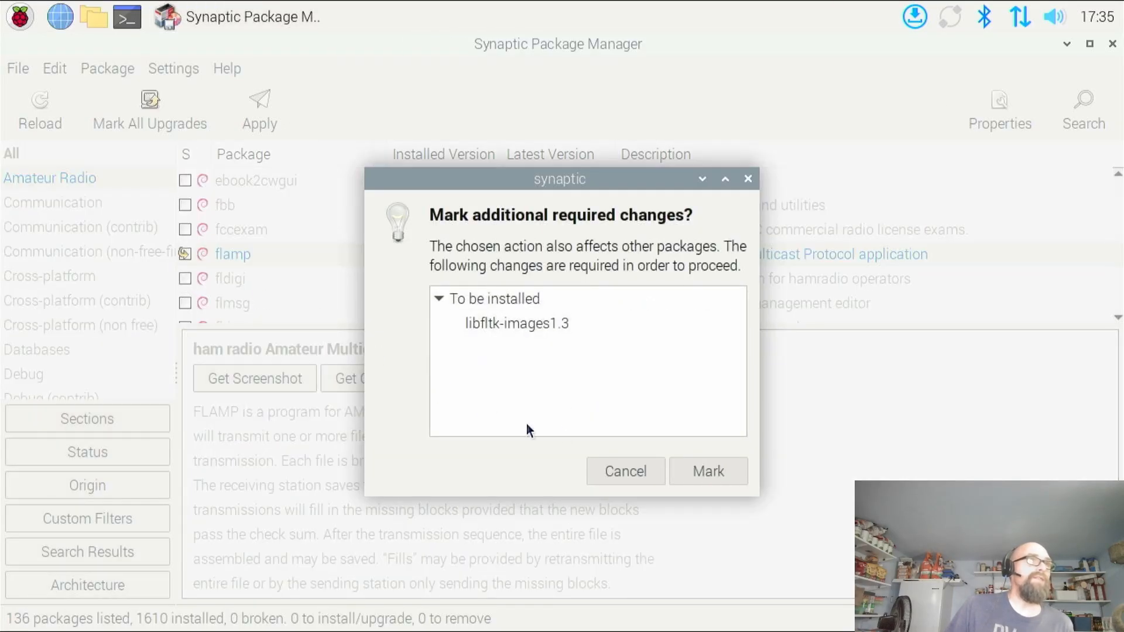
{"action": "left_click", "coordinate": [702, 477]}
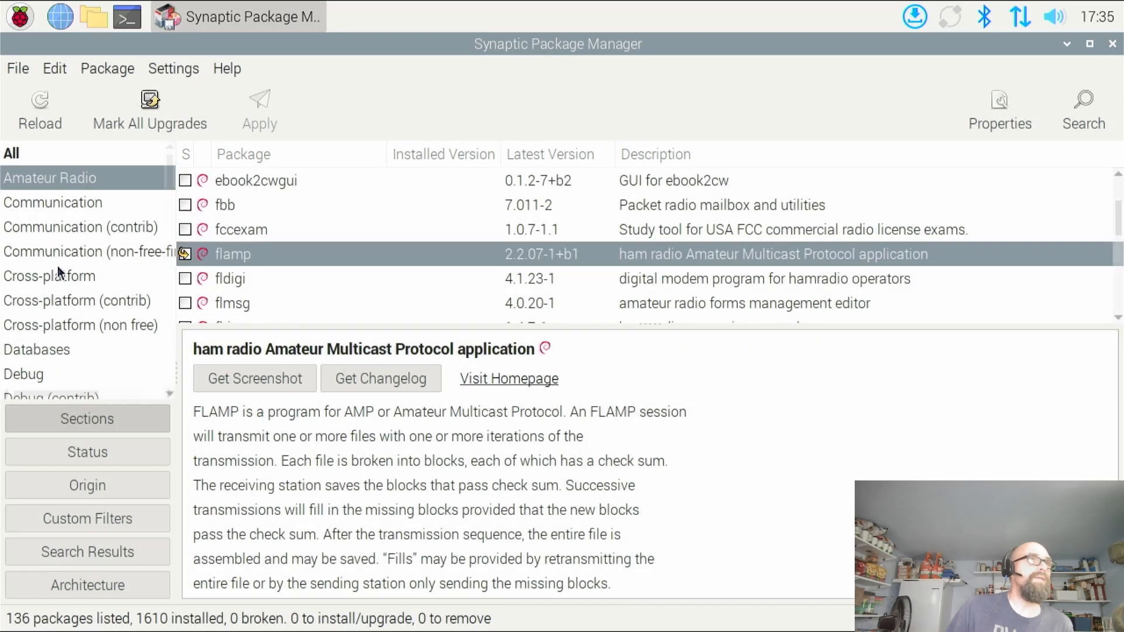
Mark the fldigi package for installation and accept its additional required packages
{"action": "left_click", "coordinate": [186, 279]}
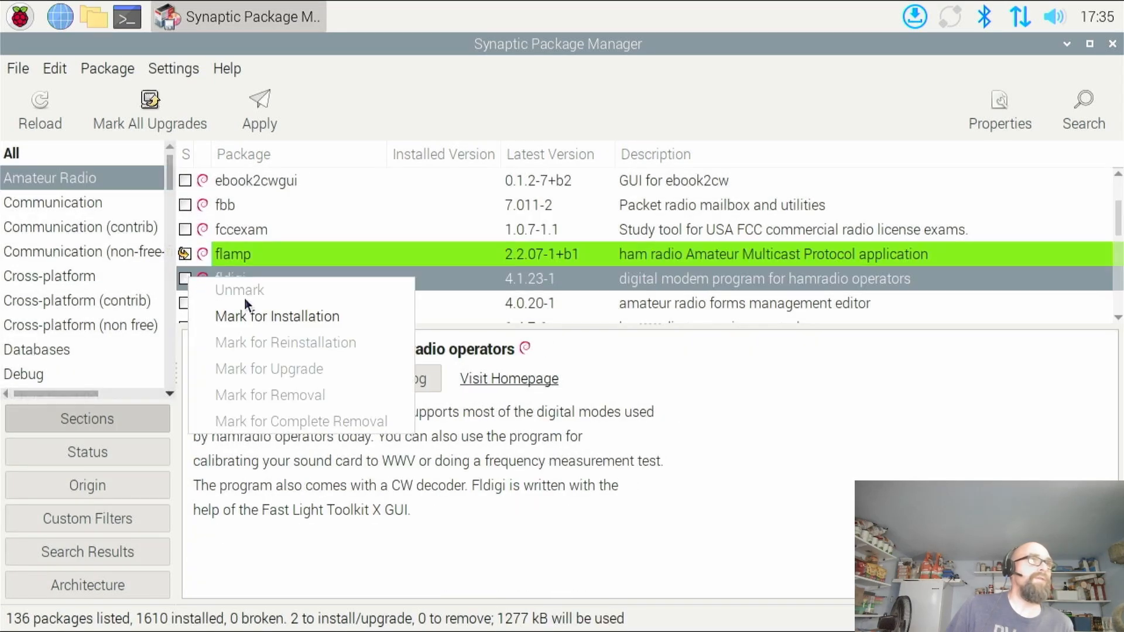
{"action": "left_click", "coordinate": [252, 315]}
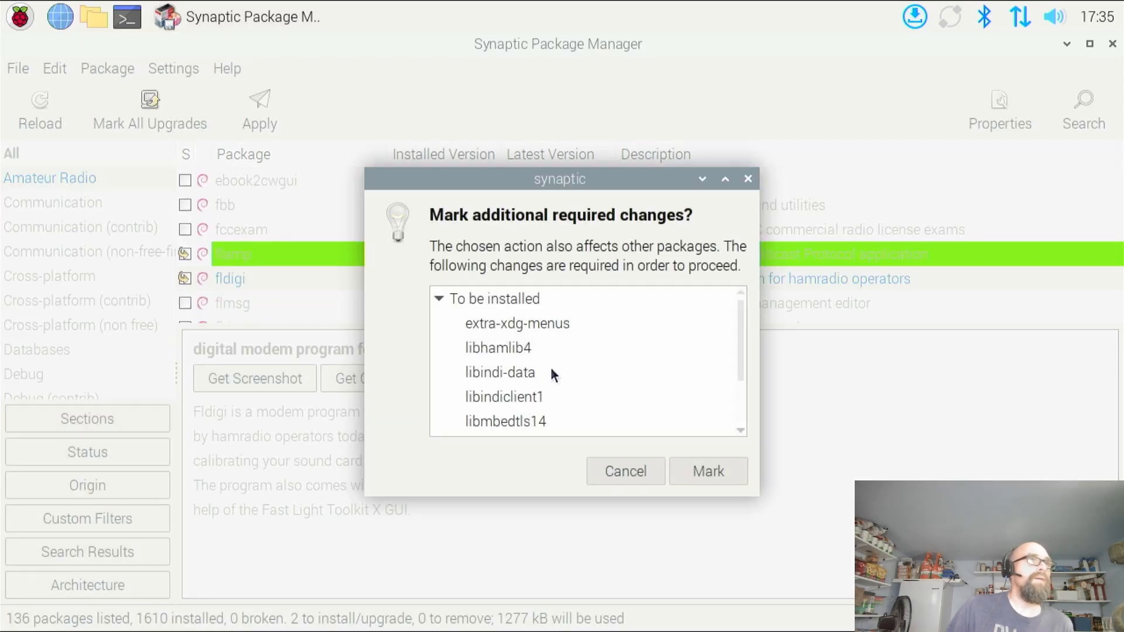
{"action": "left_click", "coordinate": [708, 472]}
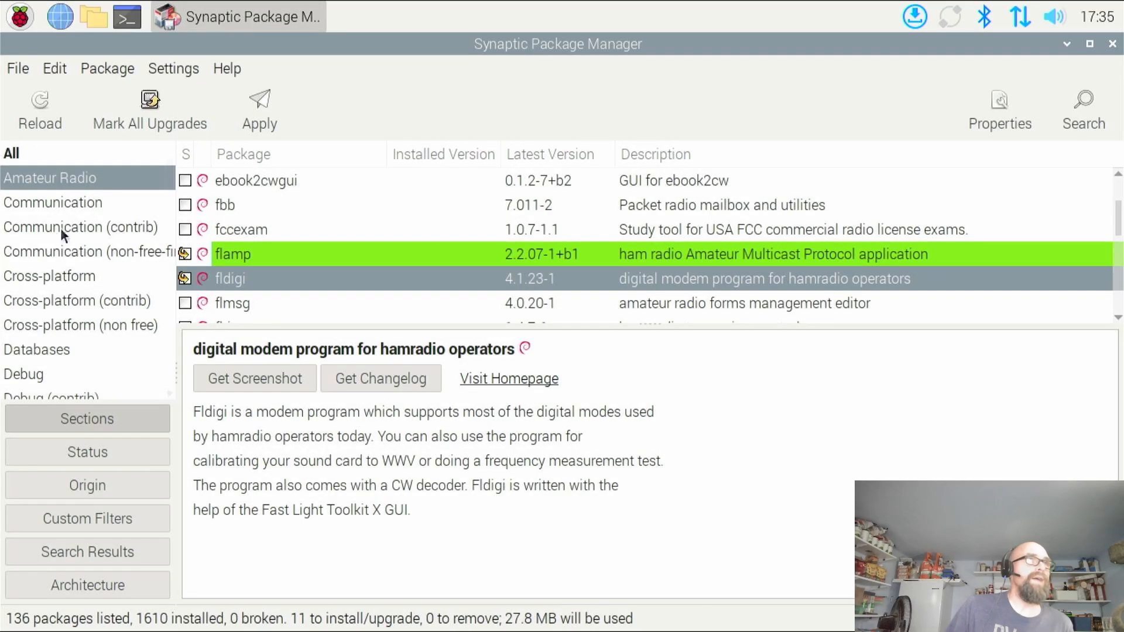
Mark the flmsg forms management editor and the flrig transceiver control program for installation
{"action": "right_click", "coordinate": [185, 301]}
{"action": "left_click", "coordinate": [254, 338]}
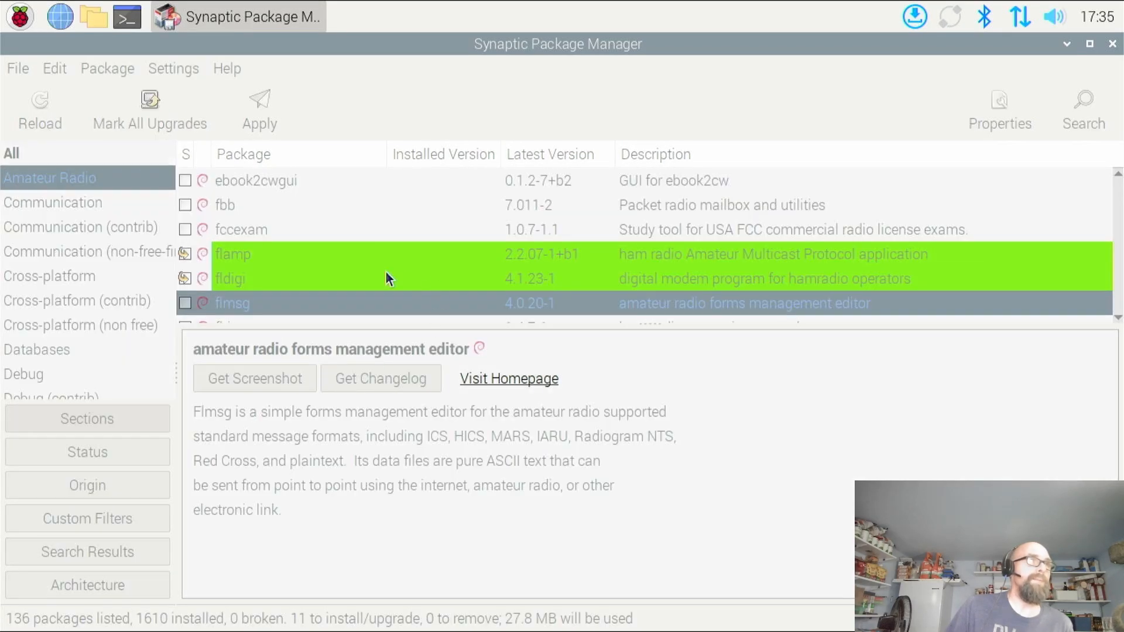
{"action": "scroll", "coordinate": [307, 273], "scroll_direction": "down", "scroll_amount": 1}
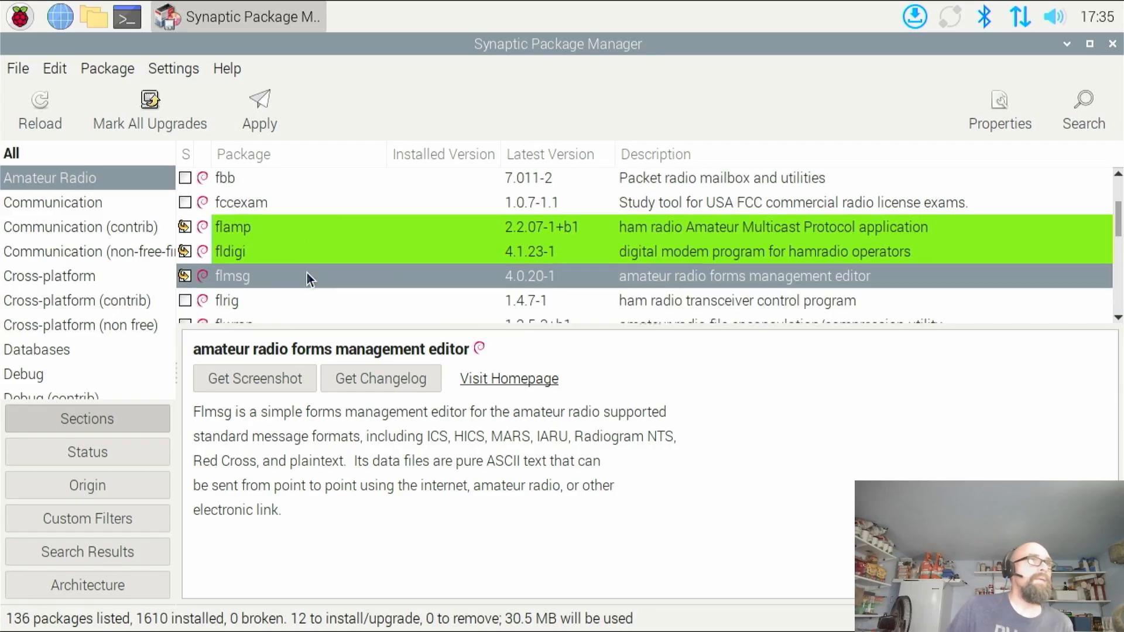
{"action": "scroll", "coordinate": [262, 277], "scroll_direction": "down", "scroll_amount": 1}
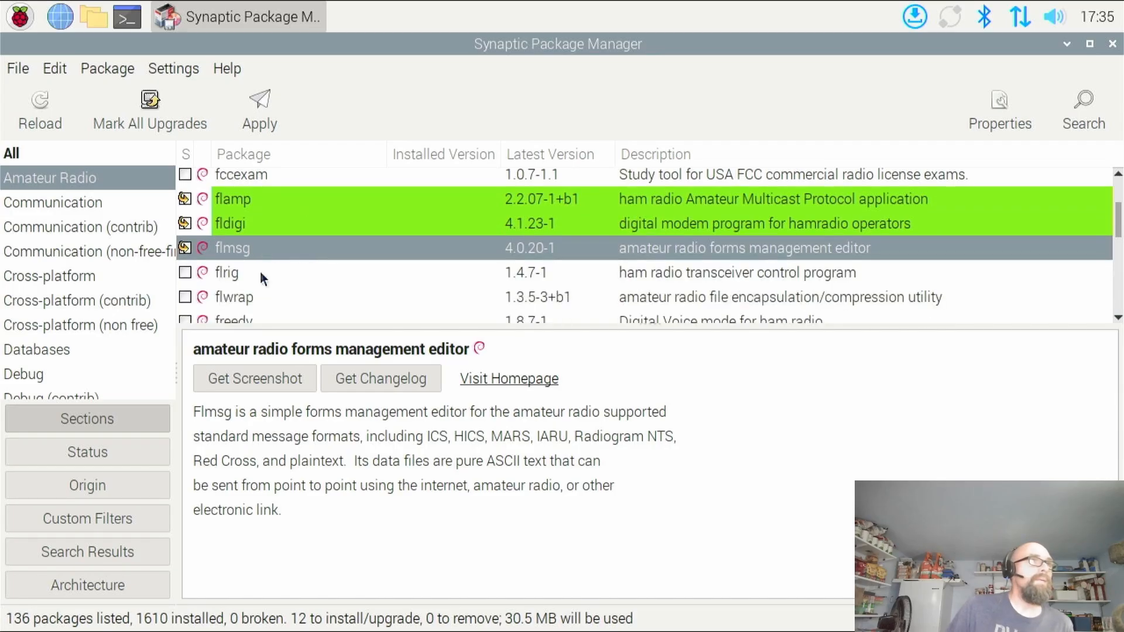
{"action": "right_click", "coordinate": [189, 273]}
{"action": "left_click", "coordinate": [240, 308]}
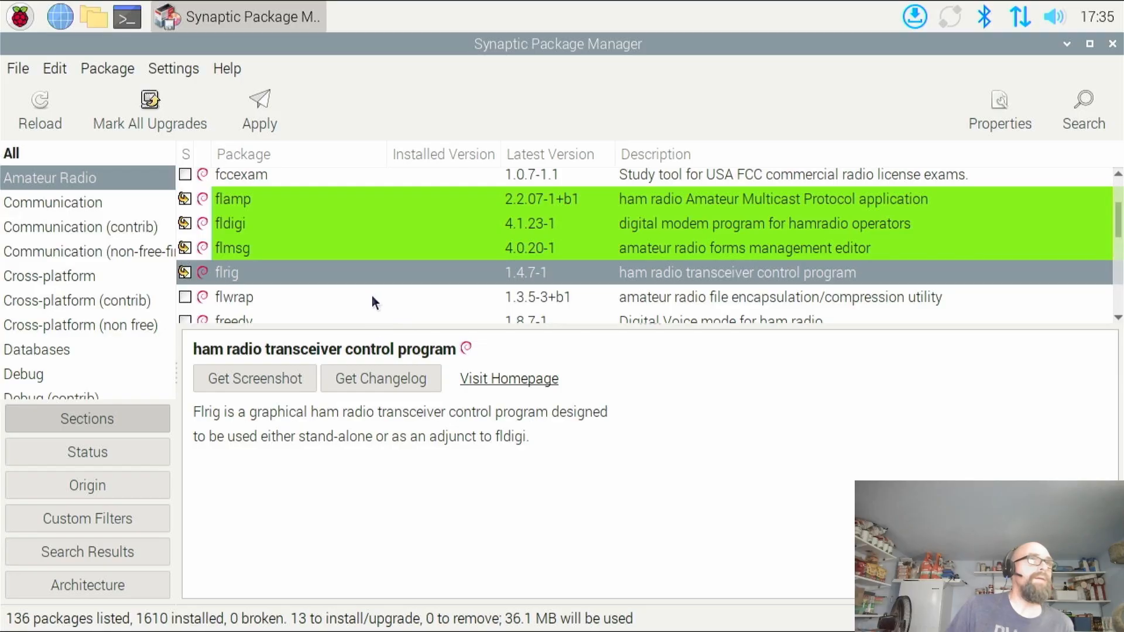
Mark the freedv package for installation and accept the additional libpcre2-32-0, libwxbase3.2-1 and libwxgtk3.2-1 packages
{"action": "scroll", "coordinate": [366, 298], "scroll_direction": "down", "scroll_amount": 1}
{"action": "scroll", "coordinate": [364, 299], "scroll_direction": "down", "scroll_amount": 1}
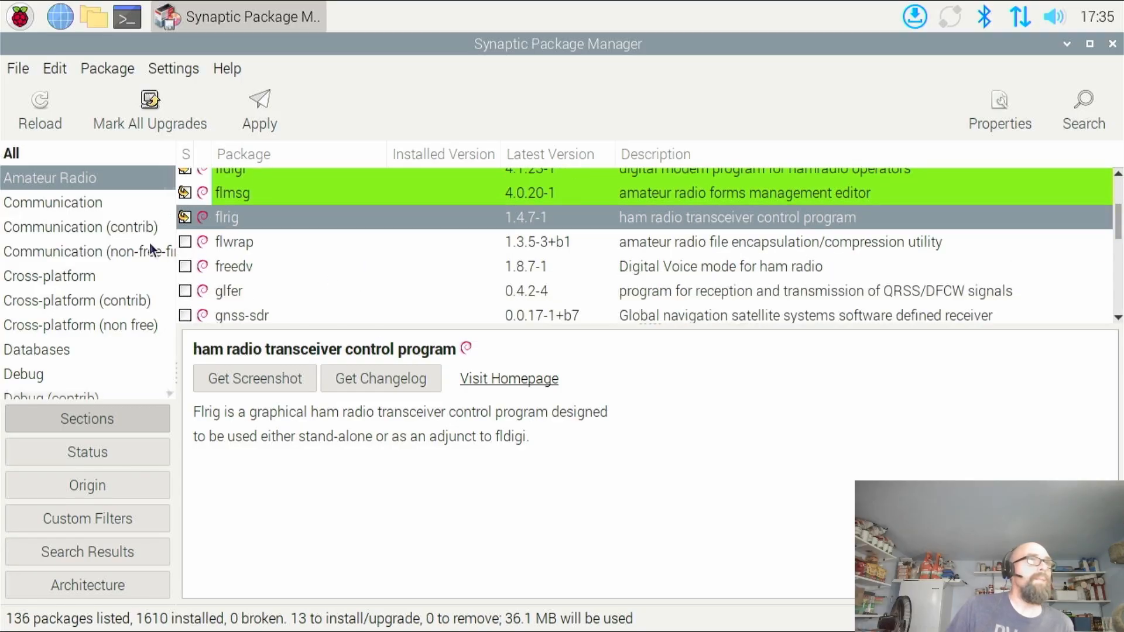
{"action": "left_click", "coordinate": [185, 267]}
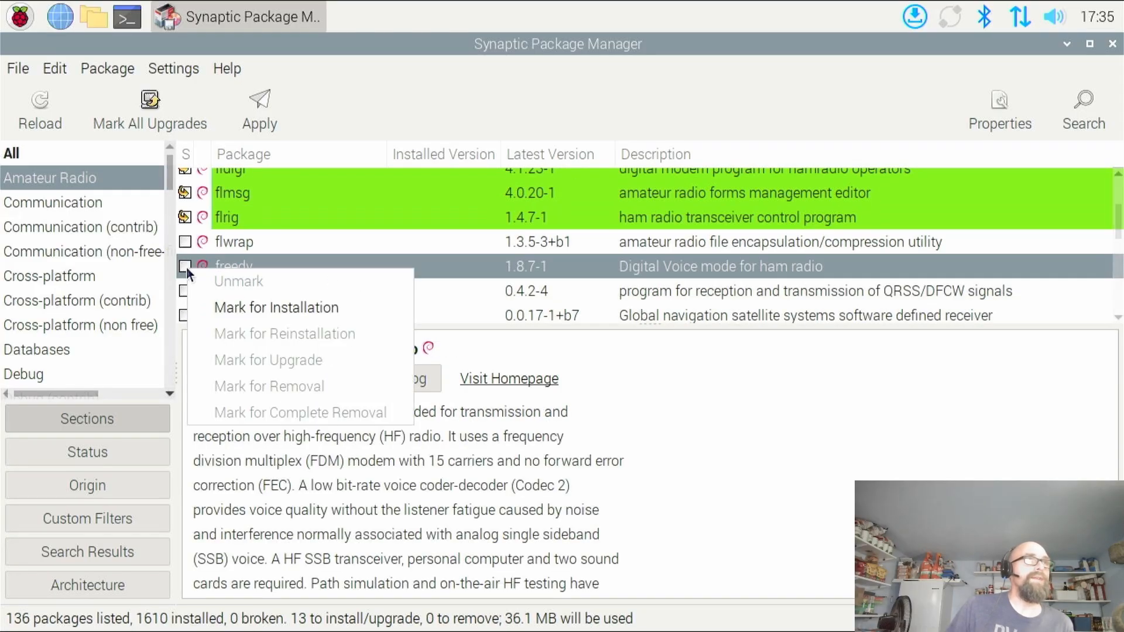
{"action": "left_click", "coordinate": [272, 310]}
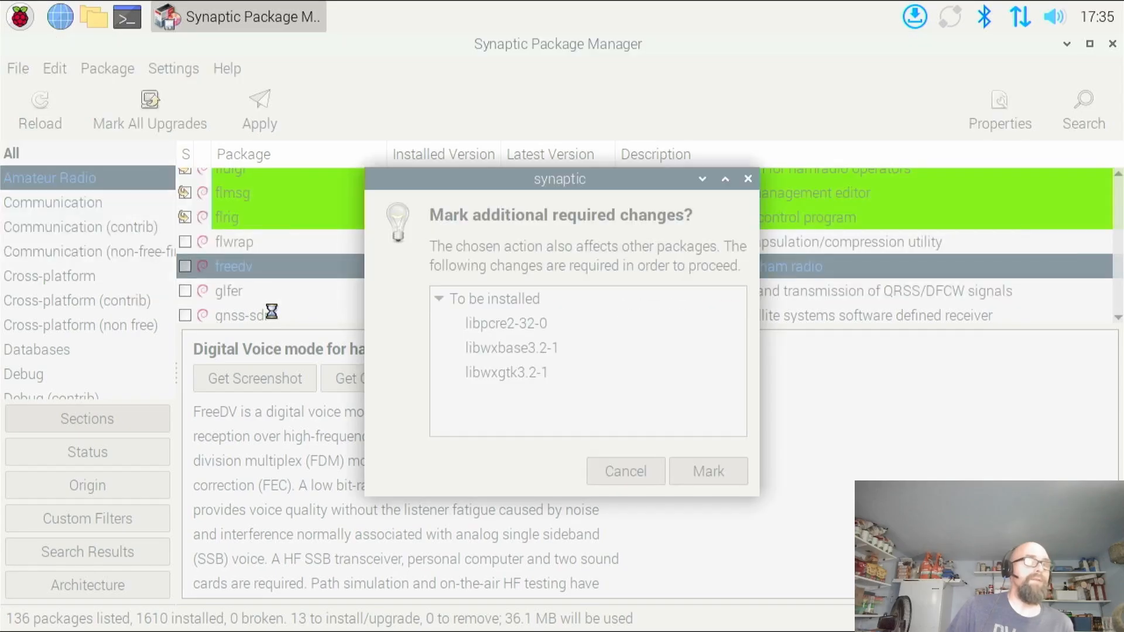
{"action": "left_click", "coordinate": [682, 481]}
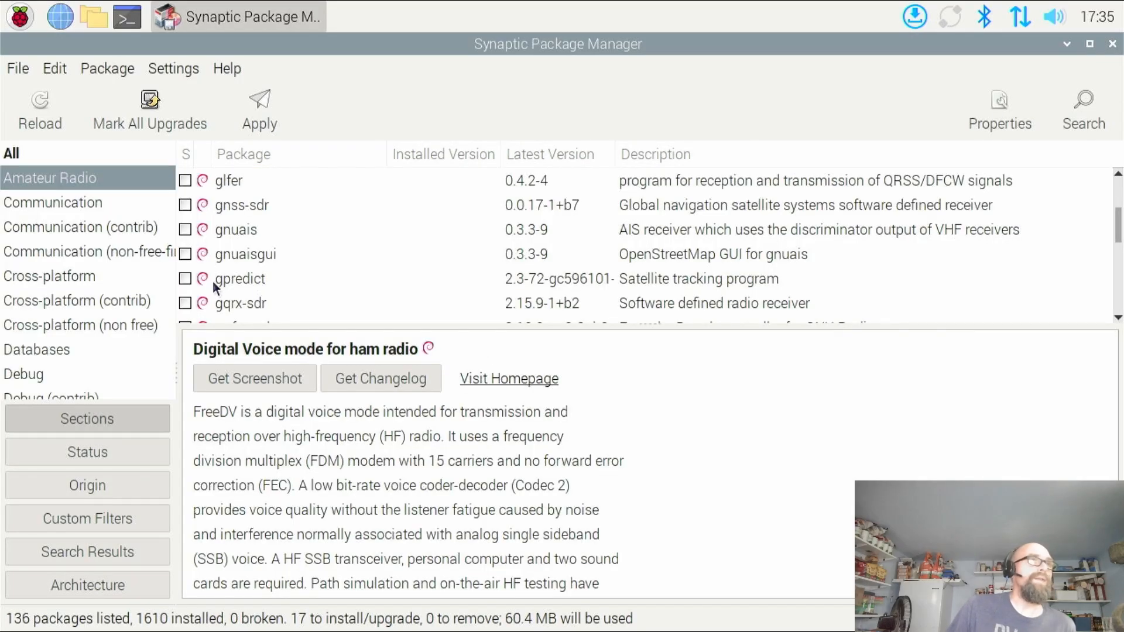
Mark the grig package, the graphical interface to the Ham Radio Control Libraries, for installation
{"action": "scroll", "coordinate": [273, 281], "scroll_direction": "down", "scroll_amount": 1}
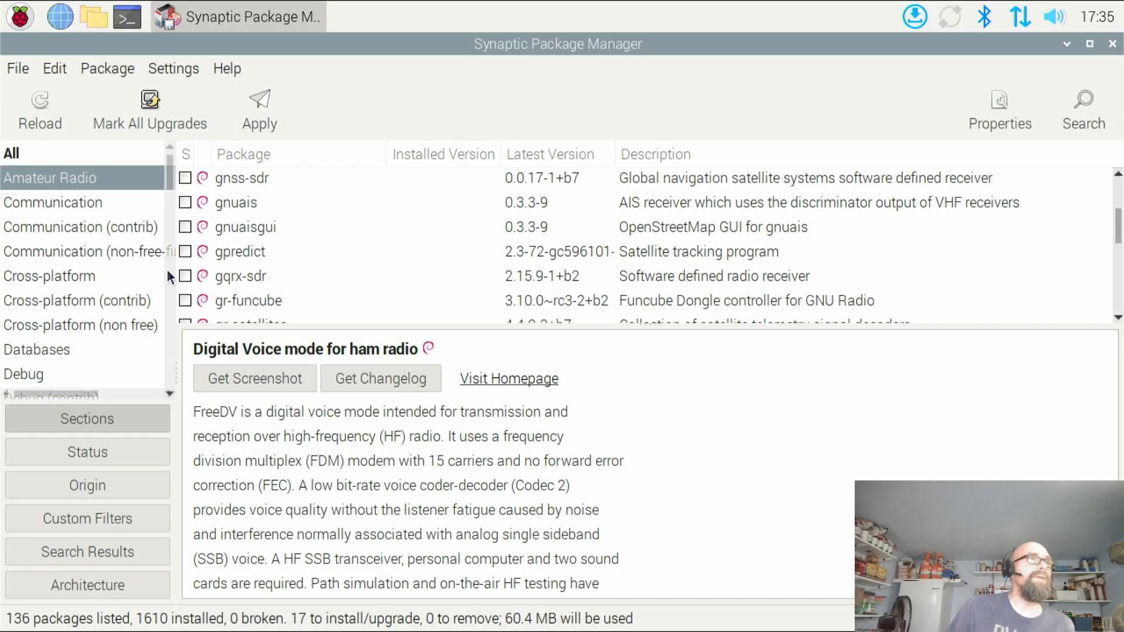
{"action": "scroll", "coordinate": [202, 283], "scroll_direction": "down", "scroll_amount": 2}
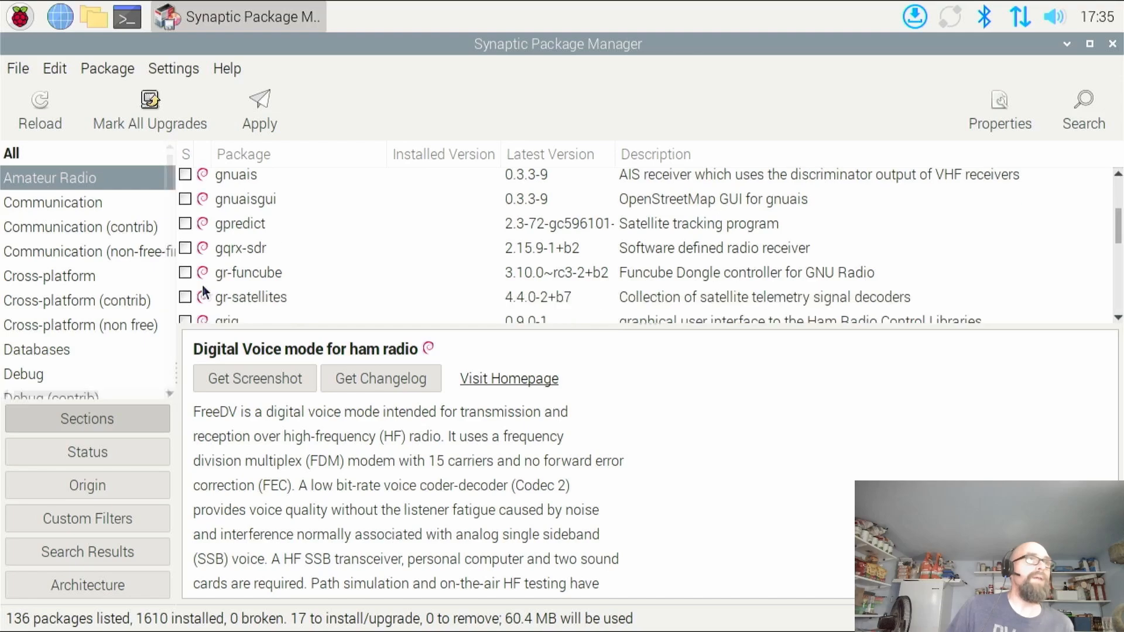
{"action": "scroll", "coordinate": [232, 291], "scroll_direction": "down", "scroll_amount": 1}
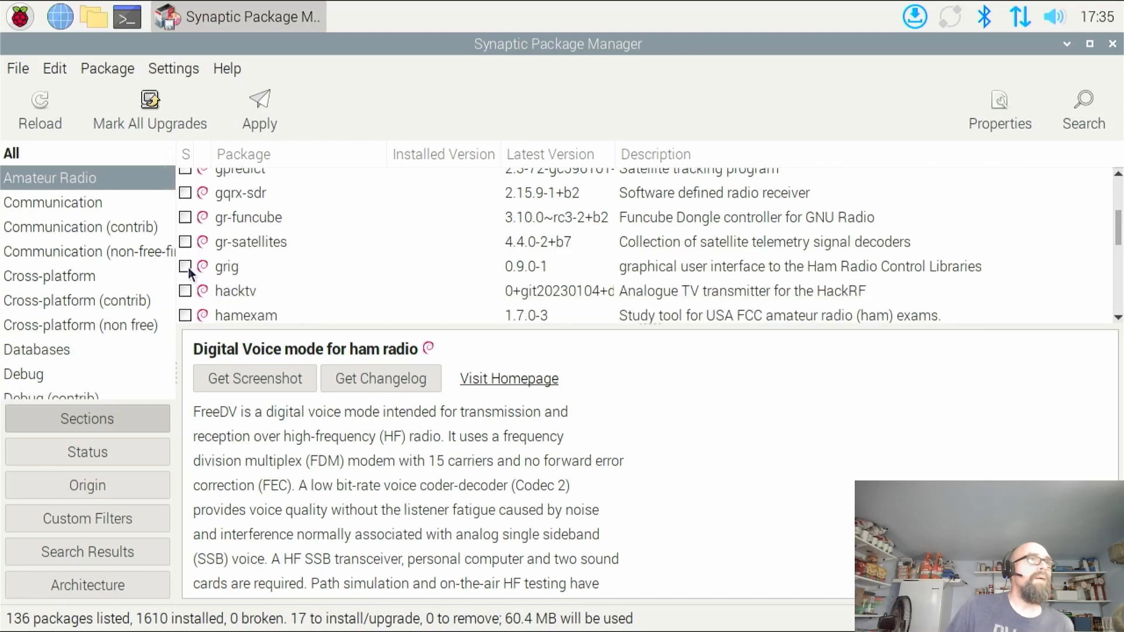
{"action": "left_click", "coordinate": [187, 266]}
{"action": "left_click", "coordinate": [235, 301]}
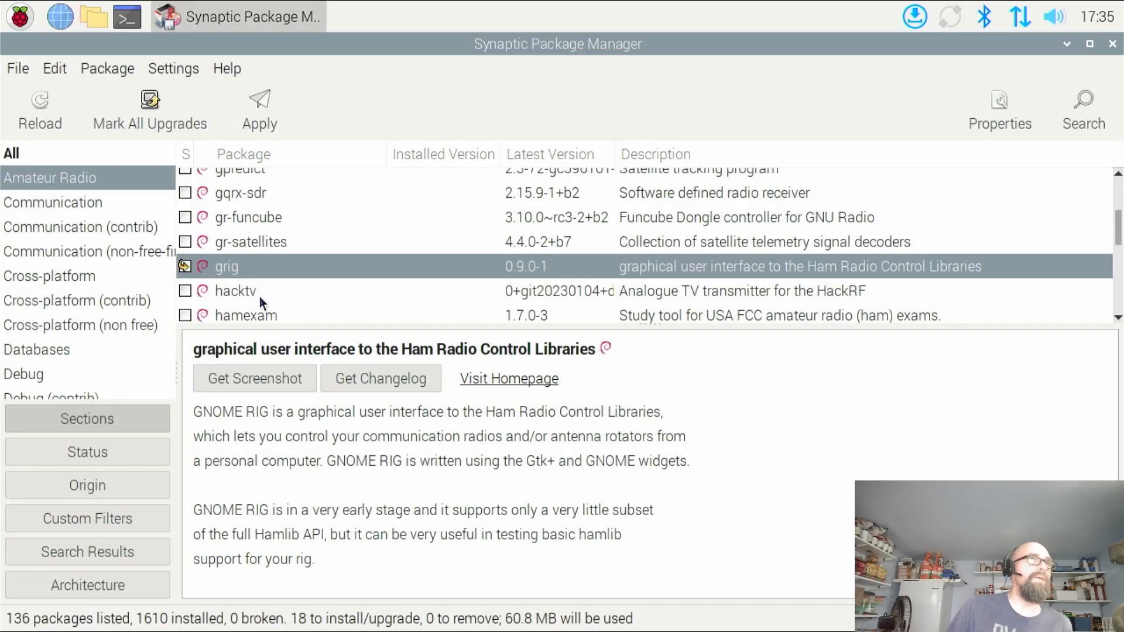
Mark the hamexam study tool for installation and accept its additional required packages
{"action": "scroll", "coordinate": [321, 275], "scroll_direction": "down", "scroll_amount": 1}
{"action": "scroll", "coordinate": [321, 265], "scroll_direction": "down", "scroll_amount": 1}
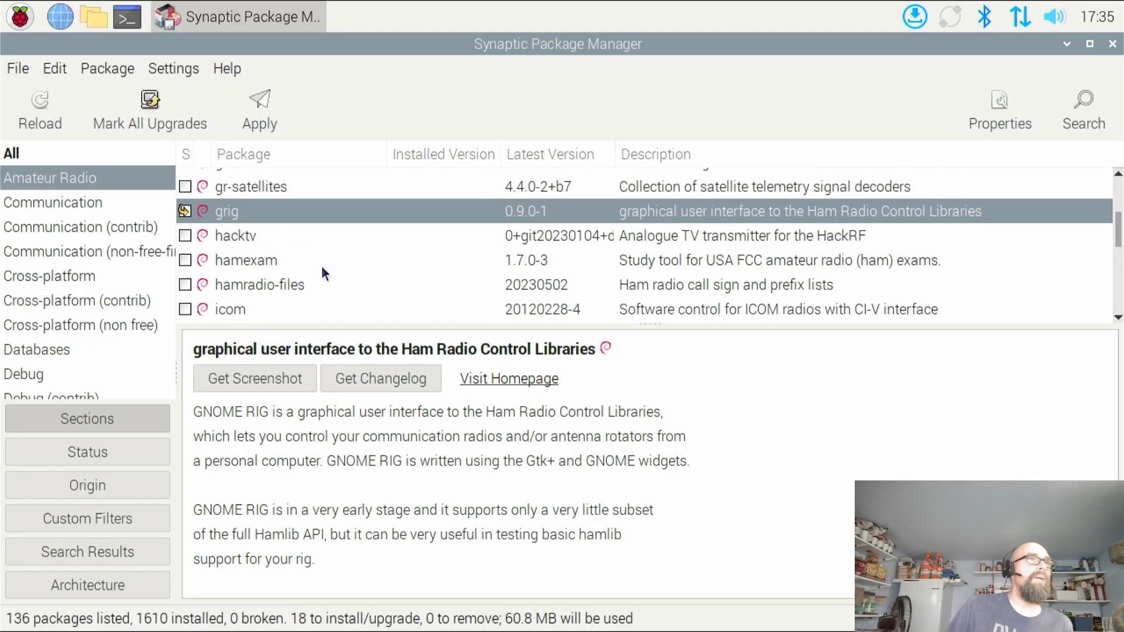
{"action": "left_click", "coordinate": [185, 261]}
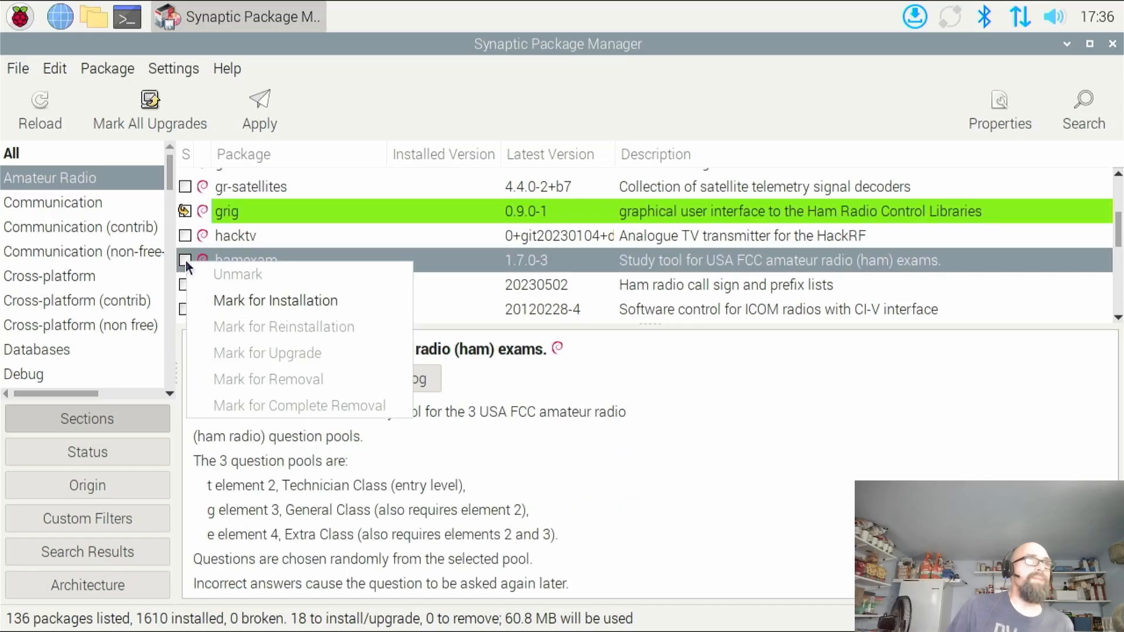
{"action": "left_click", "coordinate": [233, 293]}
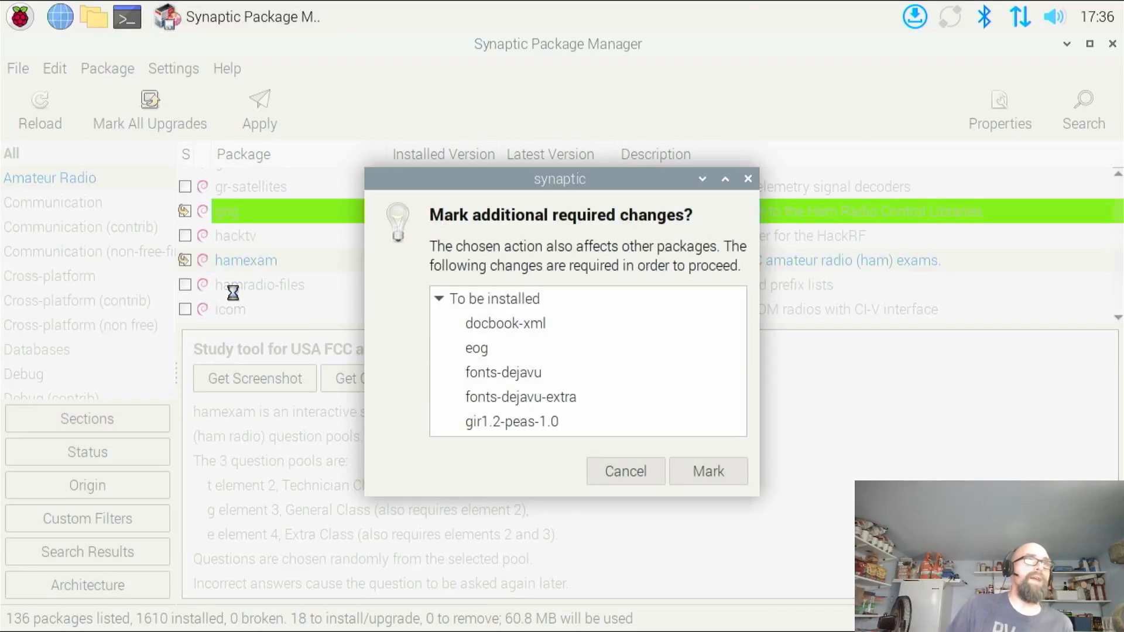
{"action": "left_click", "coordinate": [706, 475]}
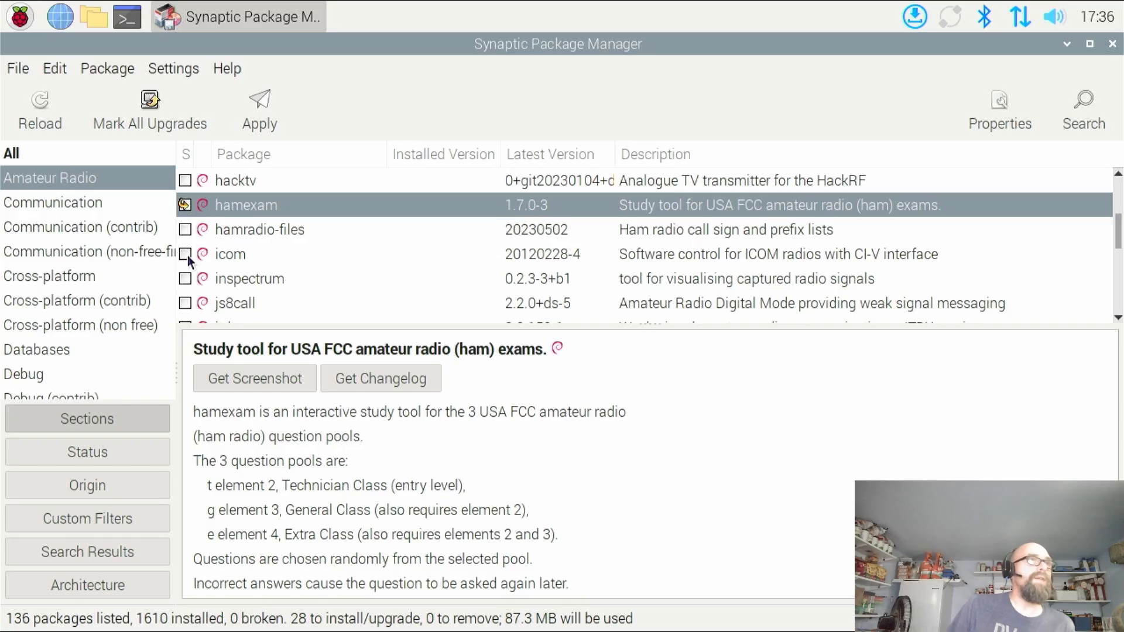
Mark the icom and js8call packages for installation, accepting the additional packages js8call requires
{"action": "left_click", "coordinate": [188, 256]}
{"action": "left_click", "coordinate": [227, 283]}
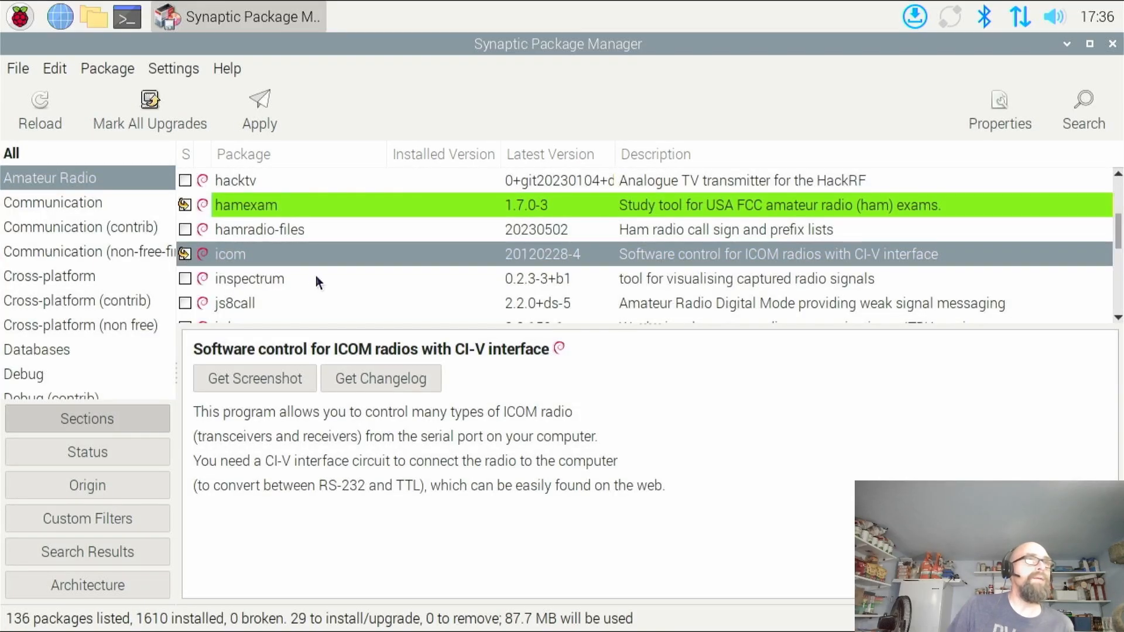
{"action": "scroll", "coordinate": [193, 279], "scroll_direction": "down", "scroll_amount": 1}
{"action": "left_click", "coordinate": [193, 276]}
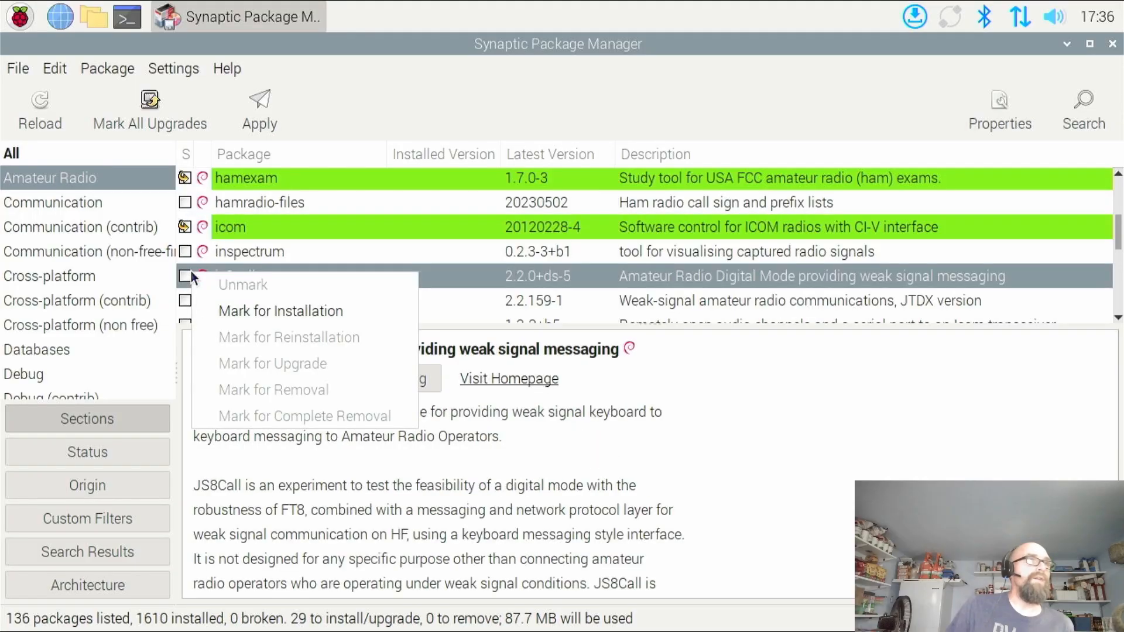
{"action": "left_click", "coordinate": [238, 305]}
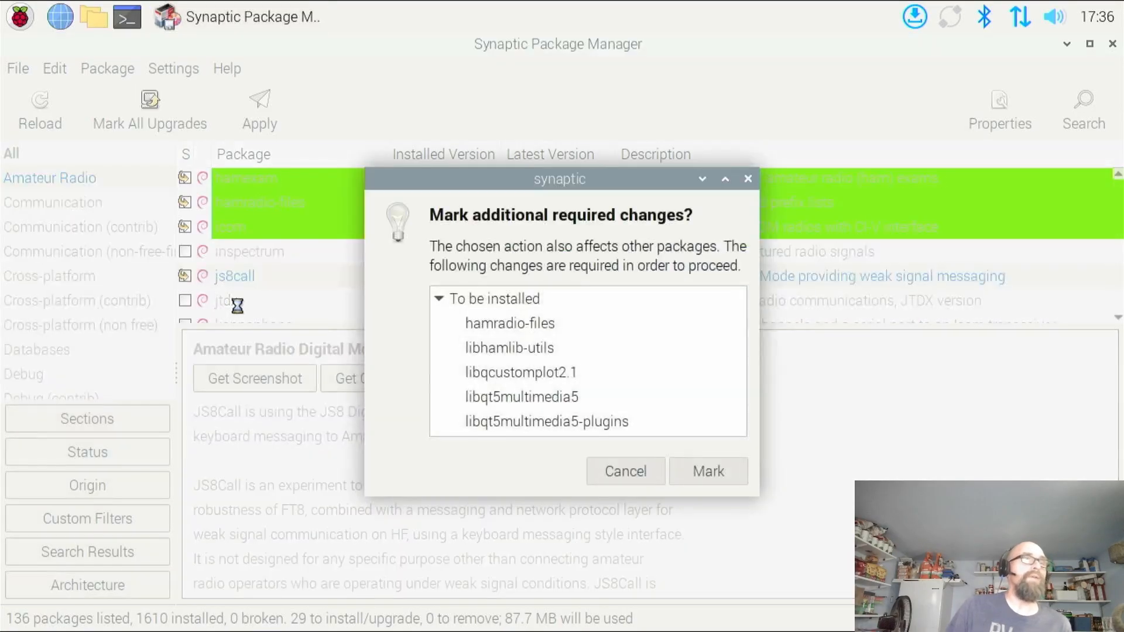
{"action": "left_click", "coordinate": [700, 482]}
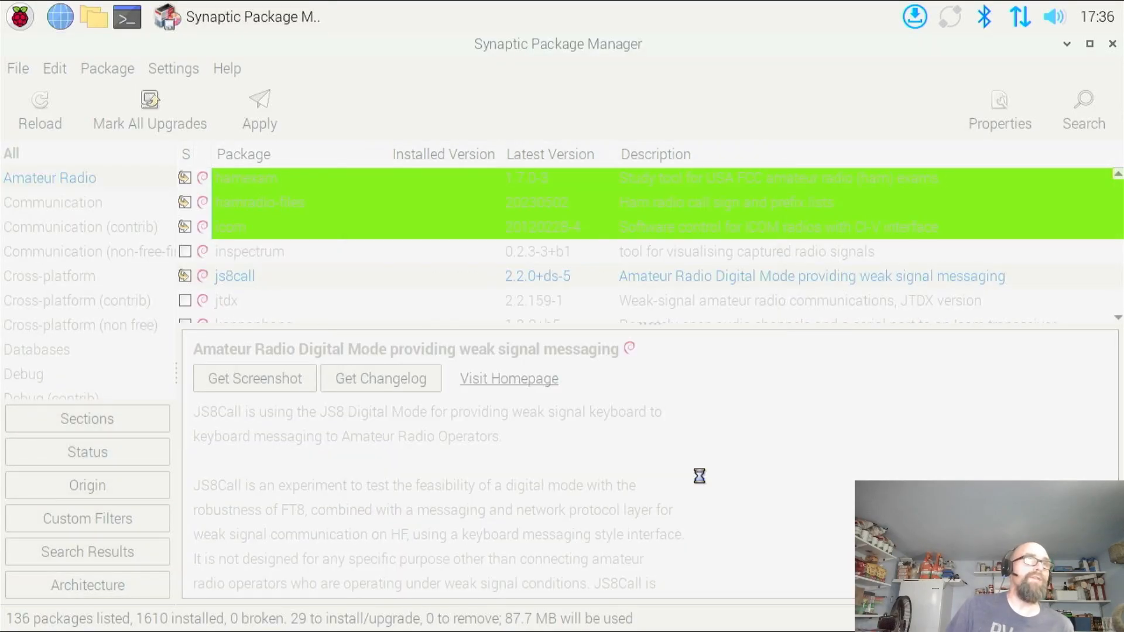
Mark the jtdx weak-signal communications package for installation and accept its additional required changes
{"action": "left_click", "coordinate": [186, 300]}
{"action": "left_click", "coordinate": [239, 337]}
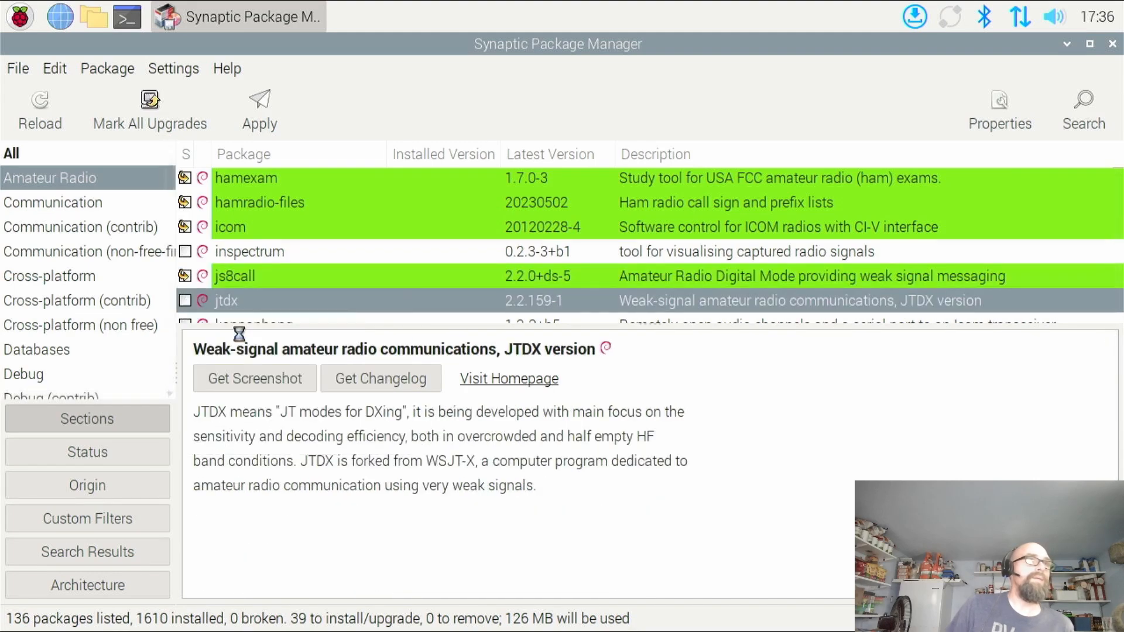
{"action": "left_click", "coordinate": [712, 462]}
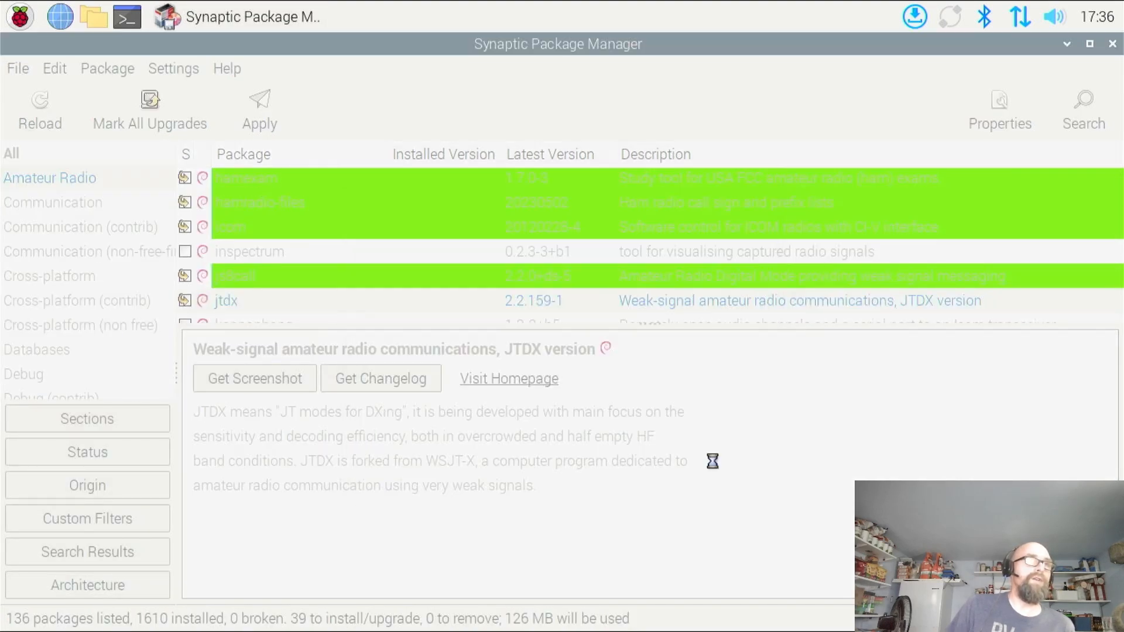
Mark the klog logging program for installation and accept its additional required packages
{"action": "scroll", "coordinate": [223, 276], "scroll_direction": "down", "scroll_amount": 3}
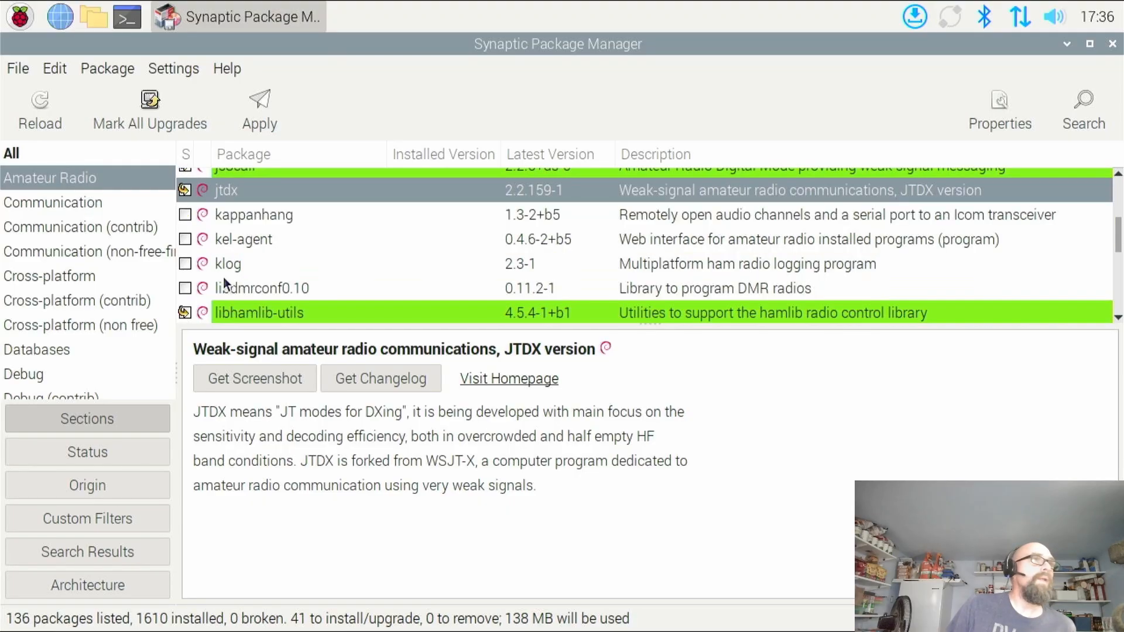
{"action": "left_click", "coordinate": [185, 263]}
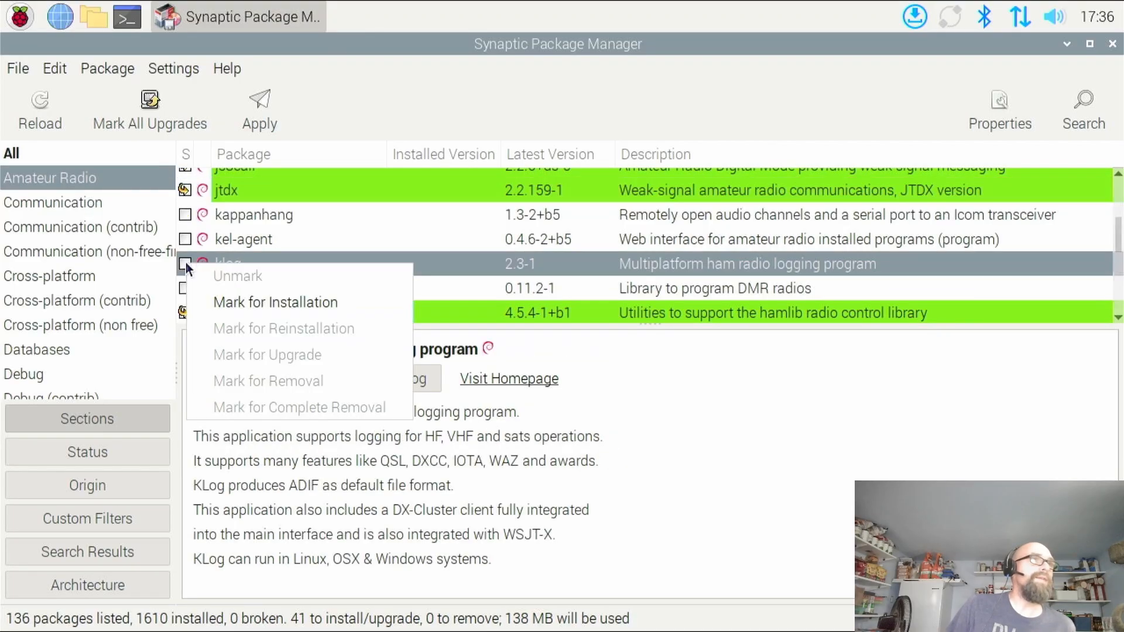
{"action": "left_click", "coordinate": [226, 299]}
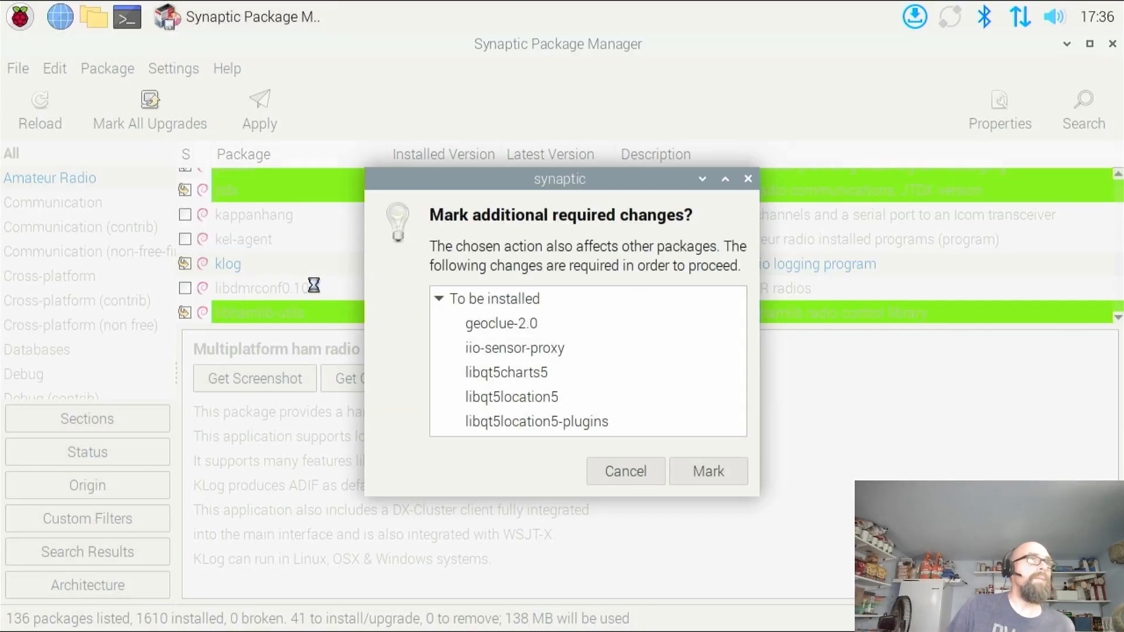
{"action": "left_click", "coordinate": [708, 470]}
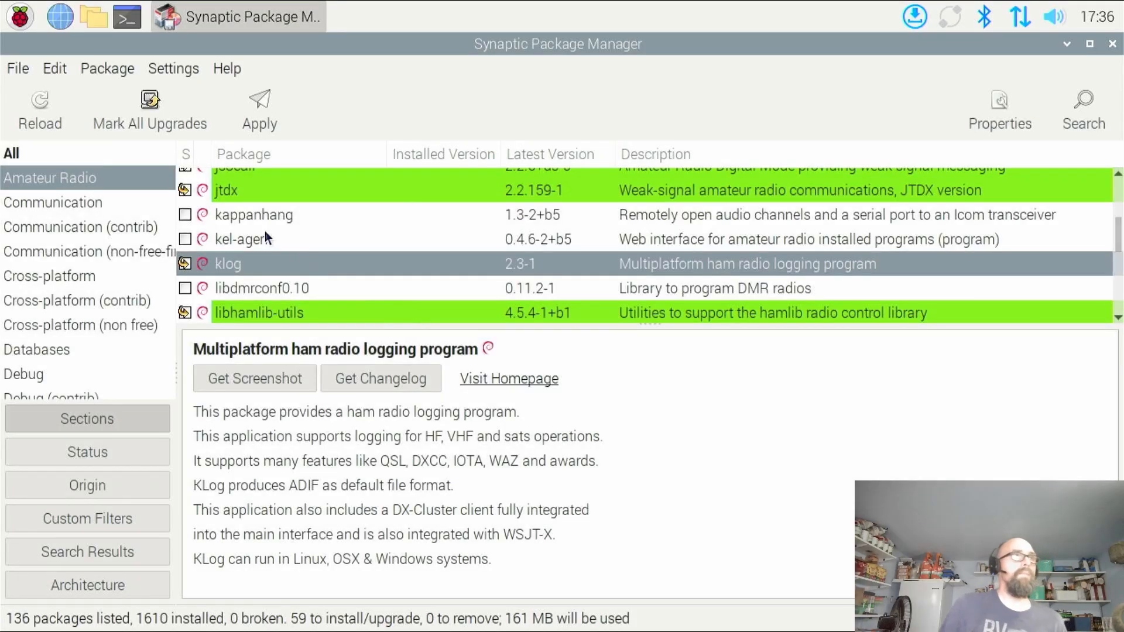
Mark the multimon radio transmission decoder for installation and accept its additional required packages
{"action": "scroll", "coordinate": [267, 240], "scroll_direction": "down", "scroll_amount": 3}
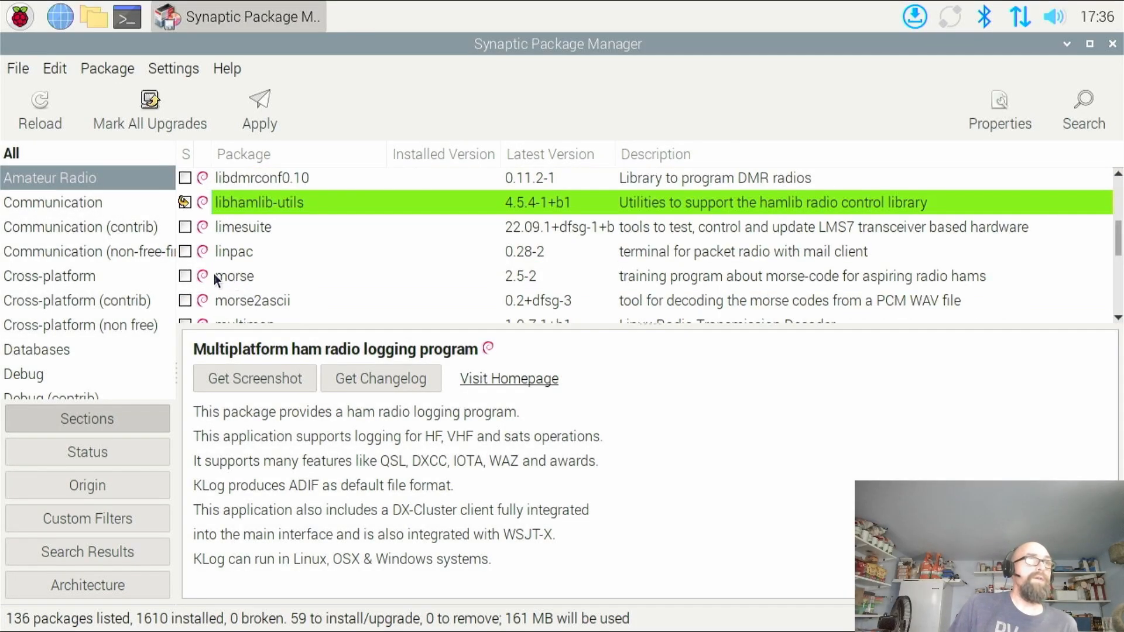
{"action": "scroll", "coordinate": [256, 280], "scroll_direction": "down", "scroll_amount": 1}
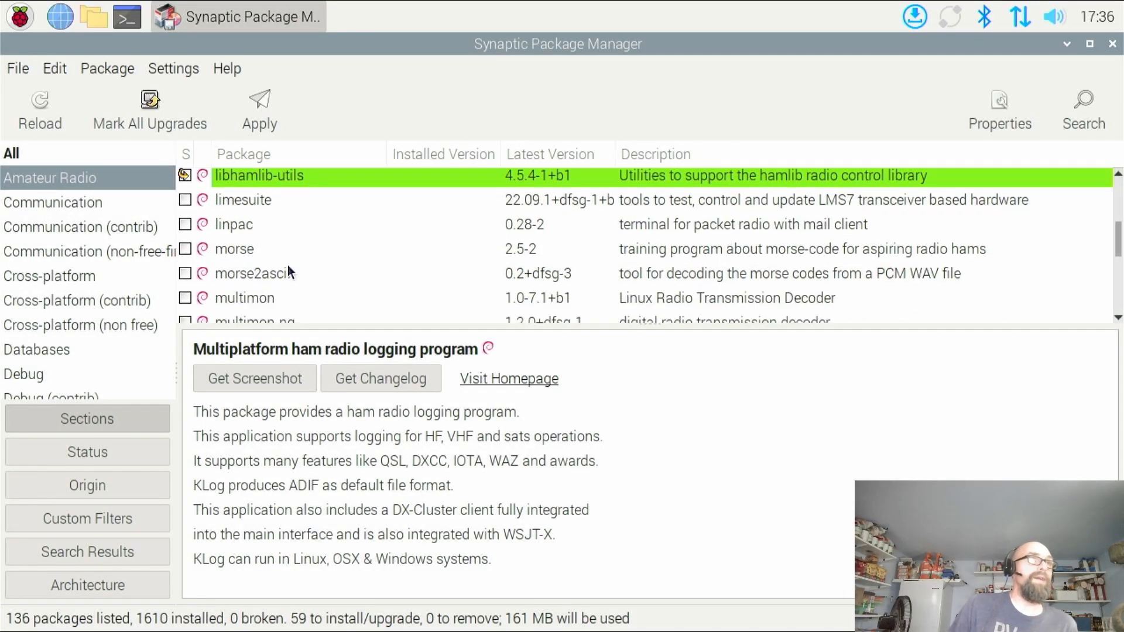
{"action": "scroll", "coordinate": [300, 267], "scroll_direction": "down", "scroll_amount": 1}
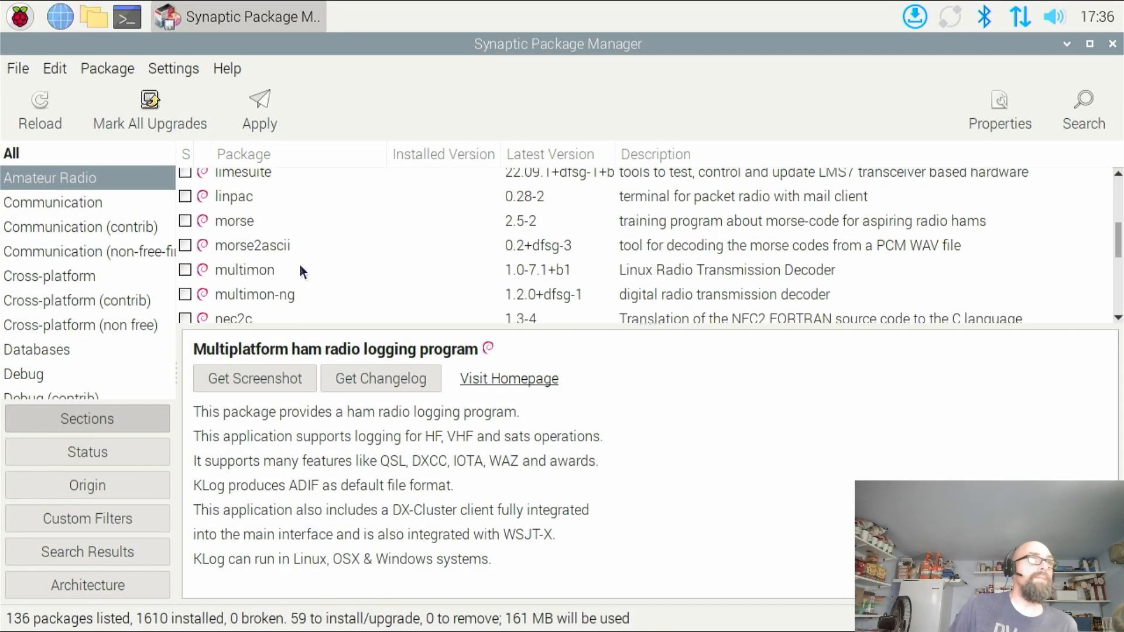
{"action": "left_click", "coordinate": [187, 270]}
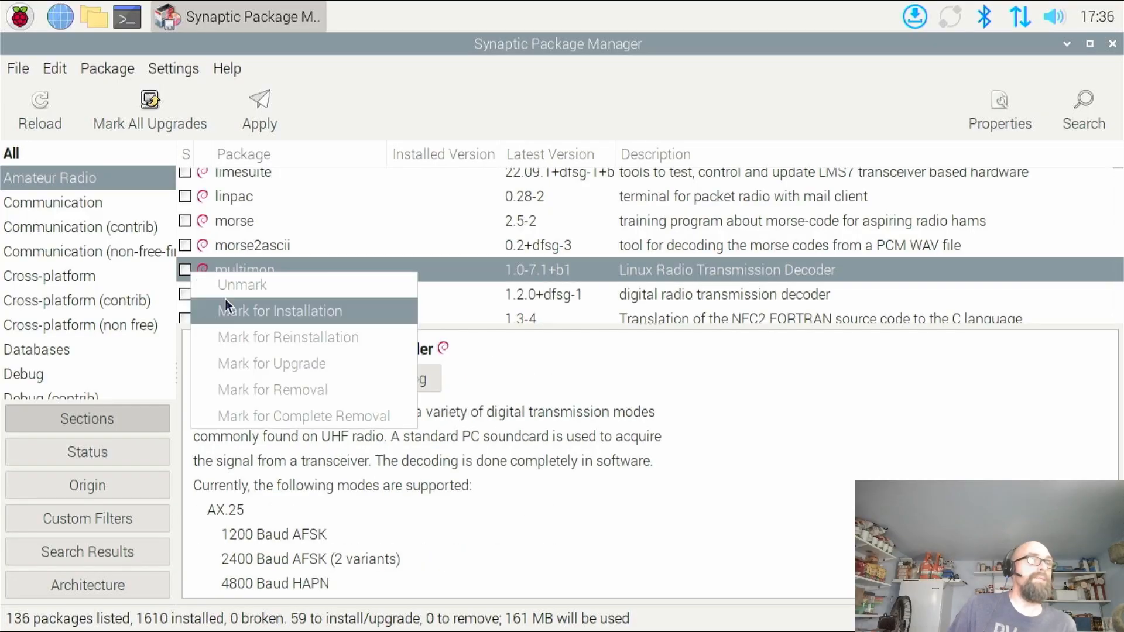
{"action": "left_click", "coordinate": [236, 310]}
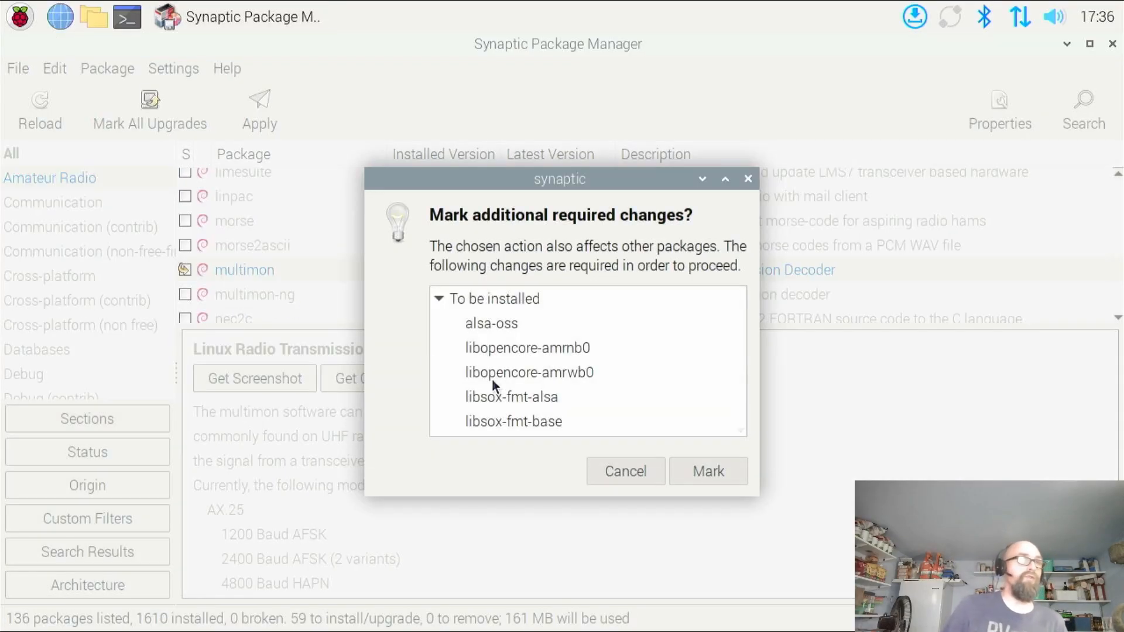
{"action": "left_click", "coordinate": [725, 481]}
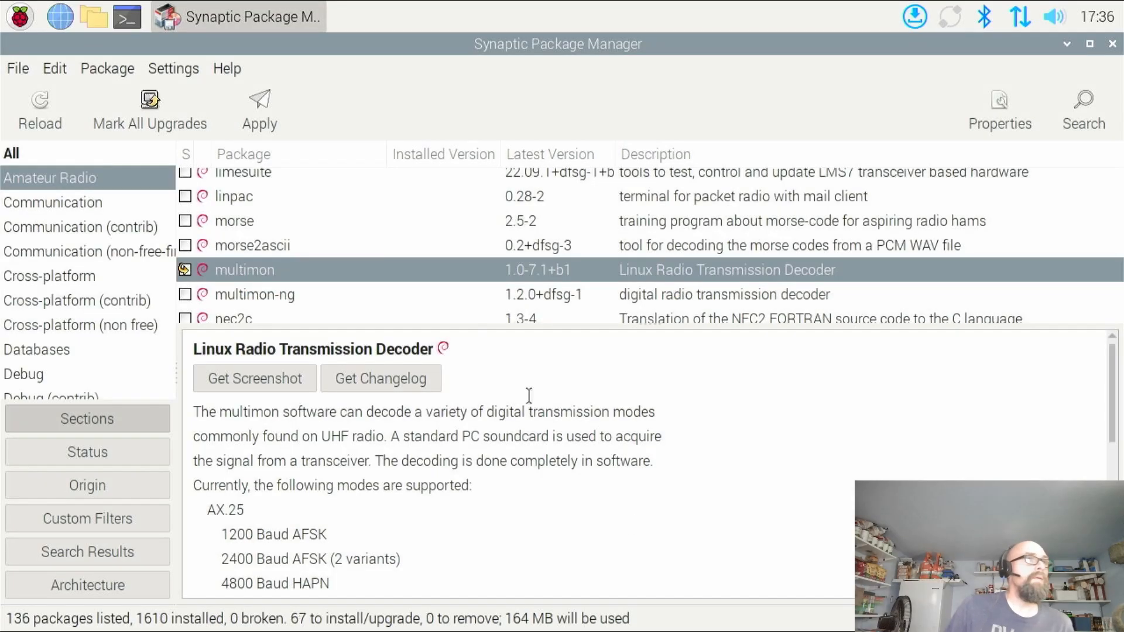
Mark the multimon-ng digital radio transmission decoder and the trustedqsl log signing package for installation
{"action": "left_click", "coordinate": [186, 294]}
{"action": "left_click", "coordinate": [257, 322]}
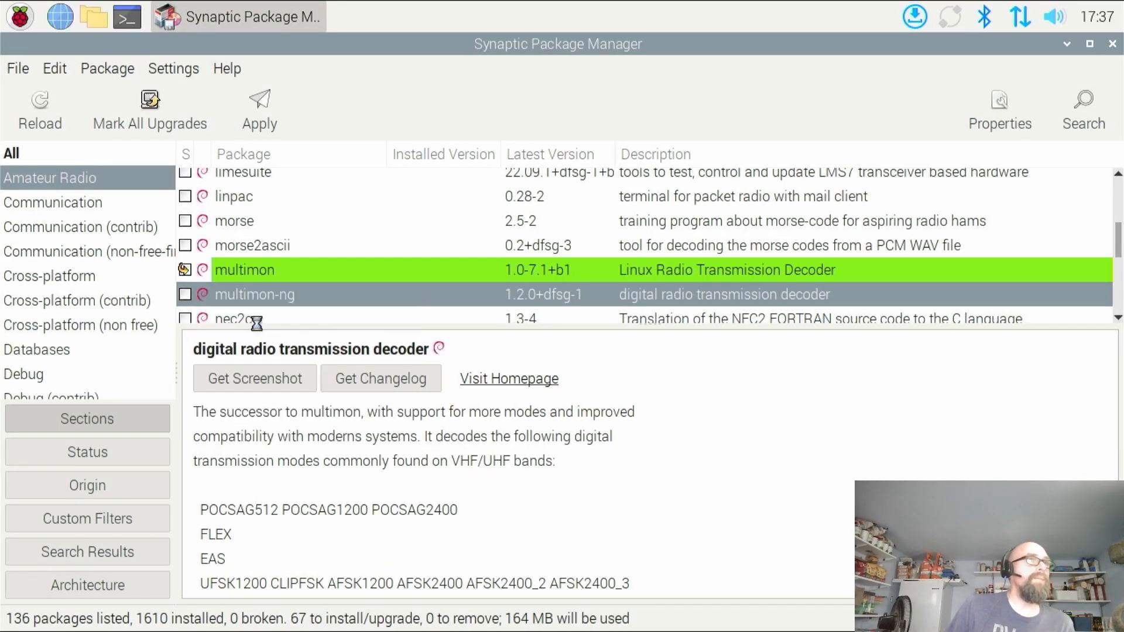
{"action": "scroll", "coordinate": [318, 275], "scroll_direction": "down", "scroll_amount": 5}
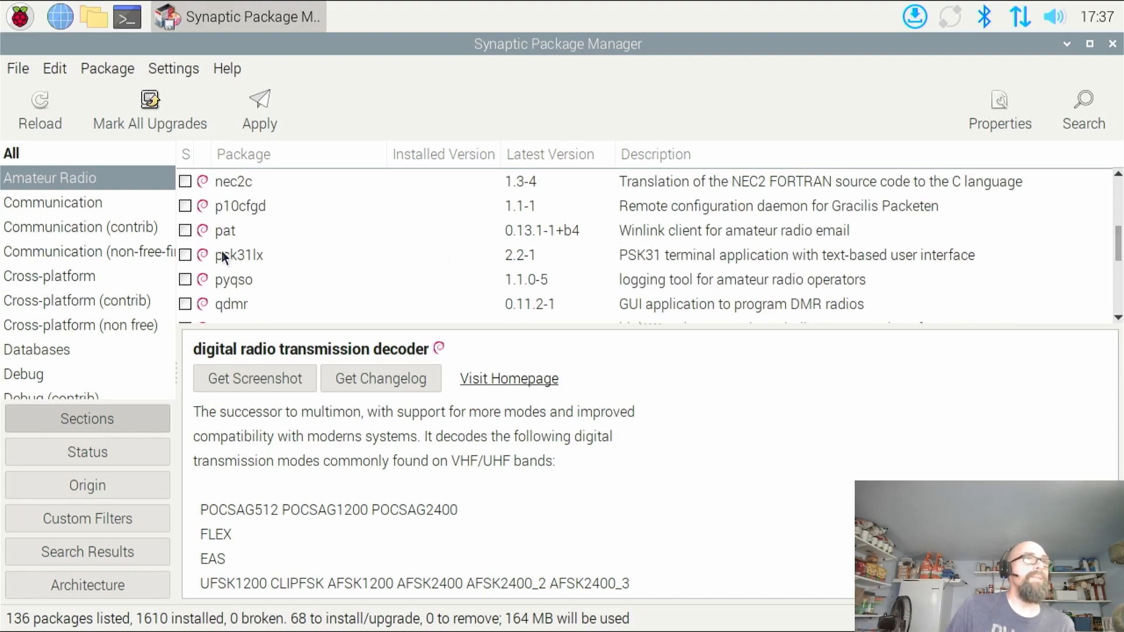
{"action": "scroll", "coordinate": [262, 257], "scroll_direction": "down", "scroll_amount": 5}
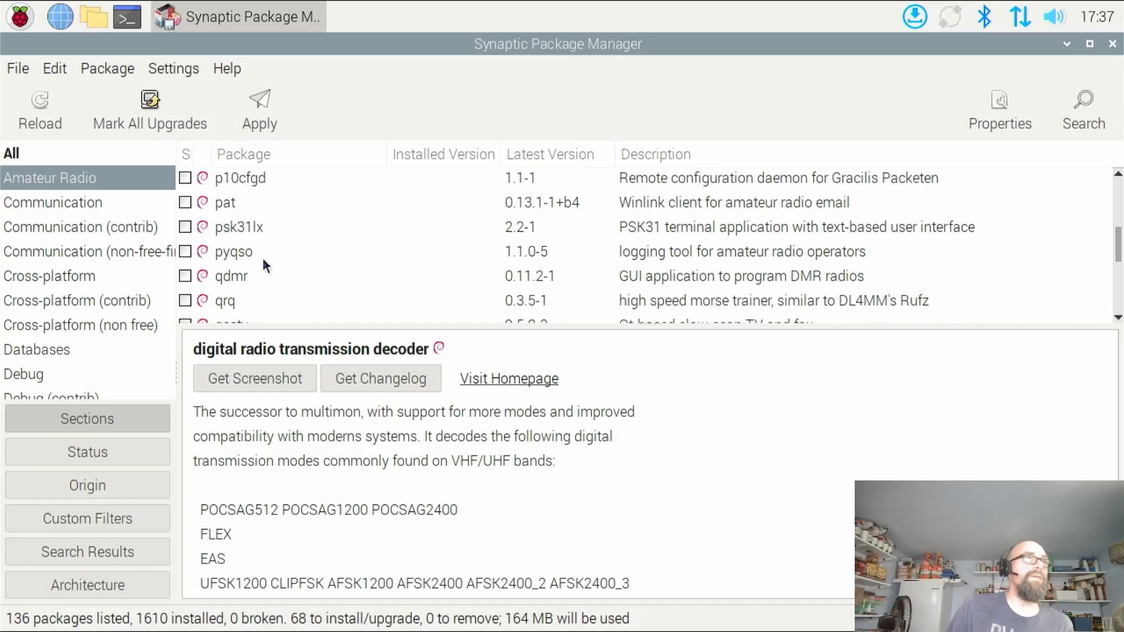
{"action": "scroll", "coordinate": [266, 268], "scroll_direction": "down", "scroll_amount": 1}
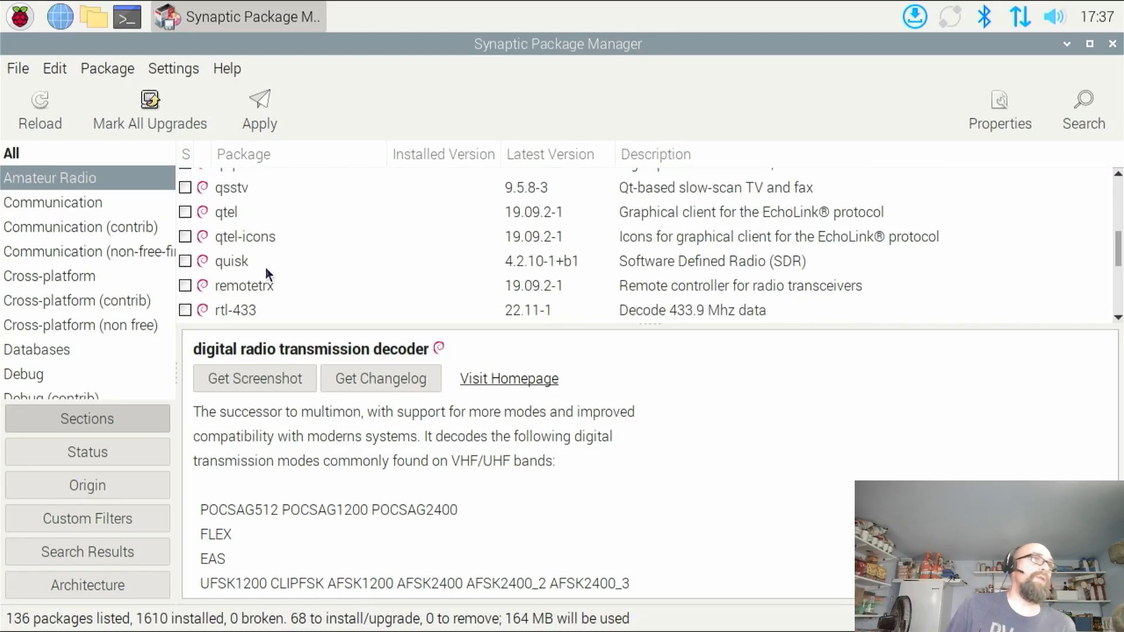
{"action": "scroll", "coordinate": [266, 265], "scroll_direction": "down", "scroll_amount": 1}
{"action": "scroll", "coordinate": [265, 267], "scroll_direction": "down", "scroll_amount": 3}
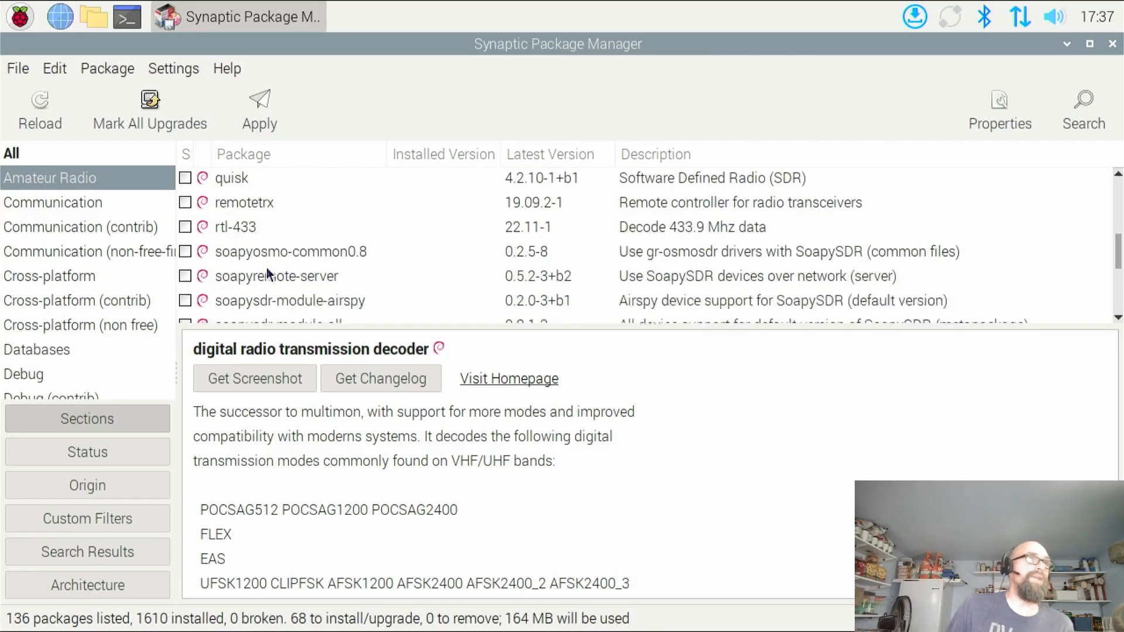
{"action": "scroll", "coordinate": [267, 269], "scroll_direction": "down", "scroll_amount": 5}
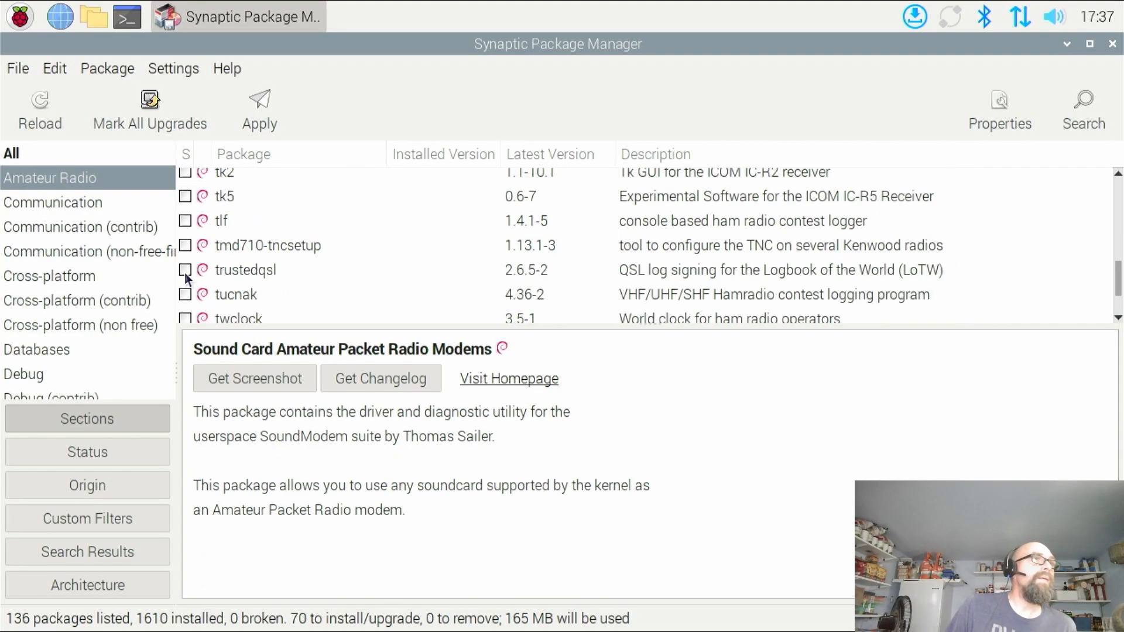
{"action": "left_click", "coordinate": [184, 271]}
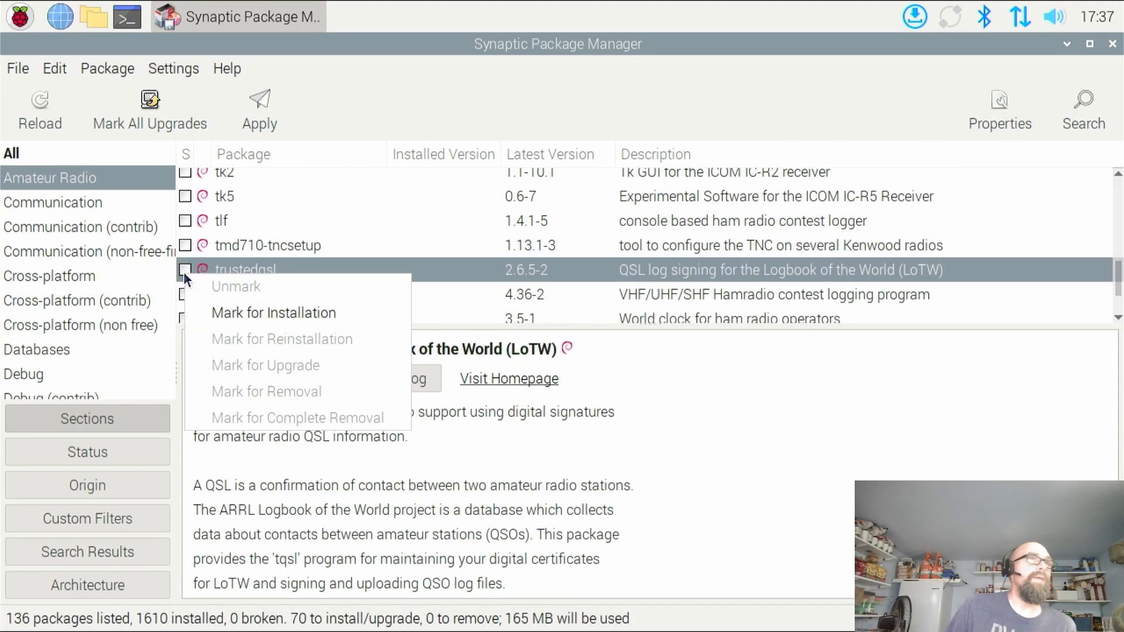
{"action": "left_click", "coordinate": [250, 313]}
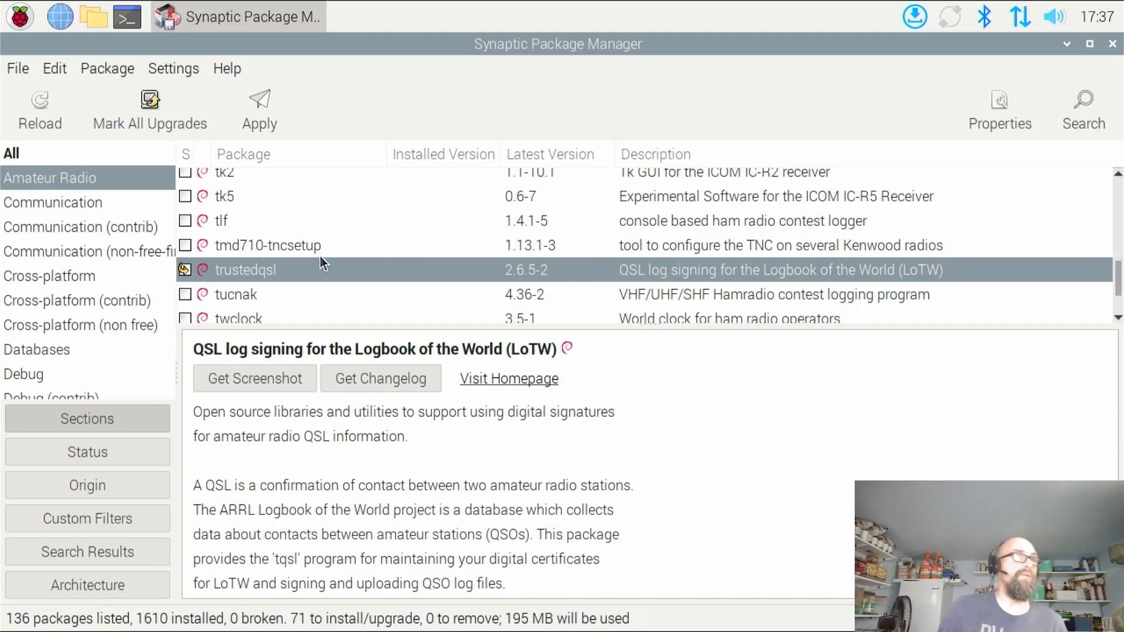
Mark the wfview ICOM remote-control package for installation and accept its additional required packages
{"action": "scroll", "coordinate": [270, 266], "scroll_direction": "down", "scroll_amount": 3}
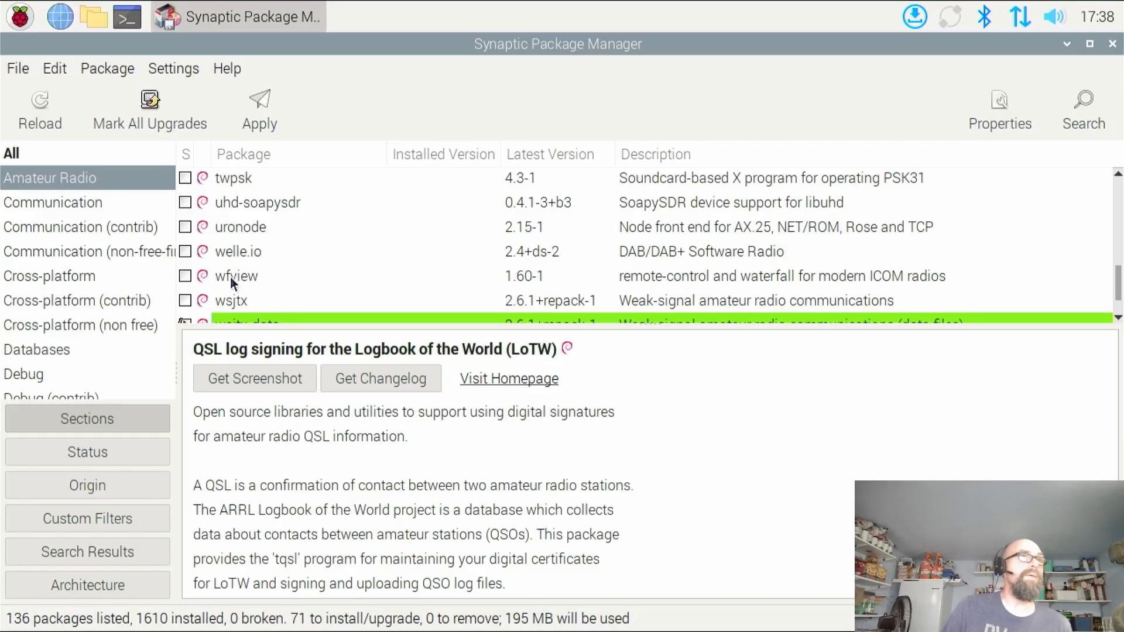
{"action": "left_click", "coordinate": [186, 276]}
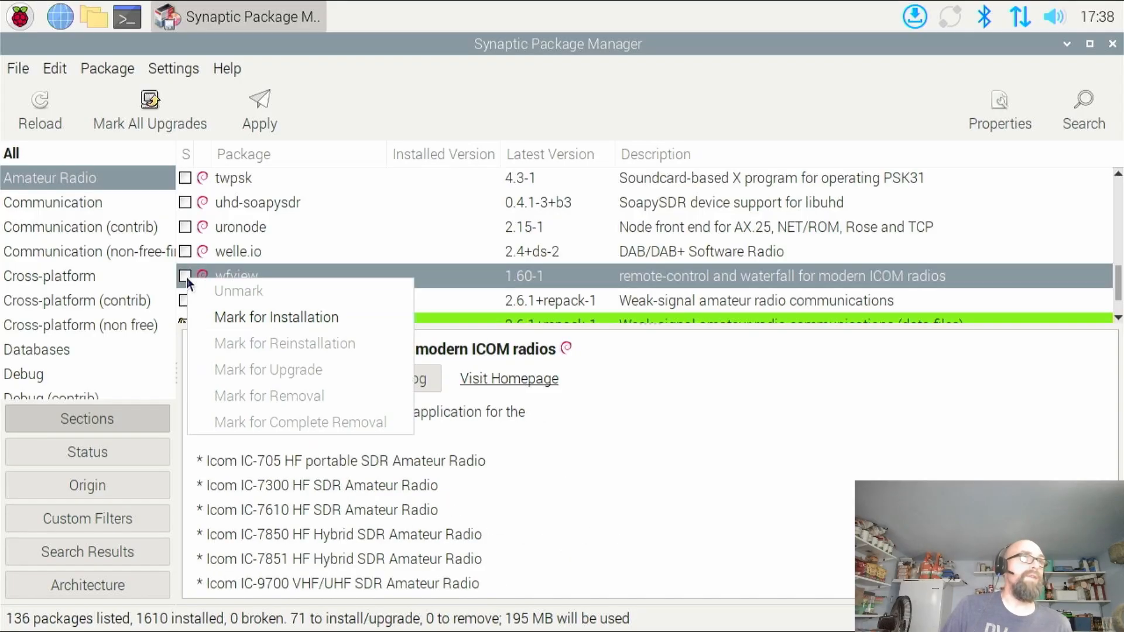
{"action": "left_click", "coordinate": [261, 315]}
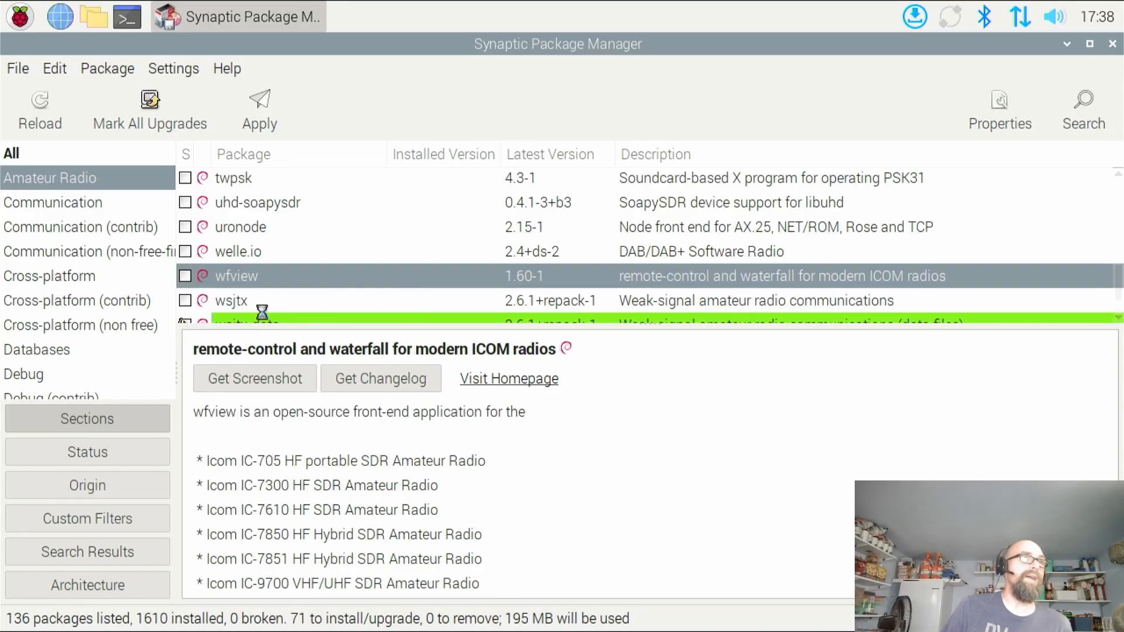
{"action": "left_click", "coordinate": [718, 473]}
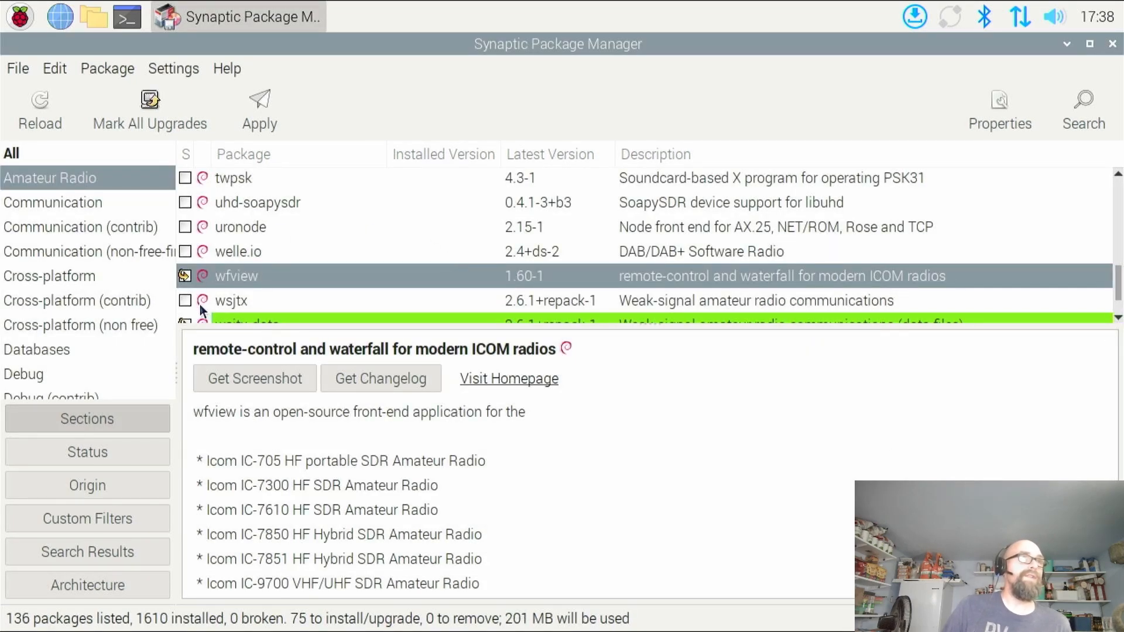
Mark the xcwcp graphical Morse code tutor for installation and accept its additional required changes
{"action": "scroll", "coordinate": [228, 308], "scroll_direction": "down", "scroll_amount": 3}
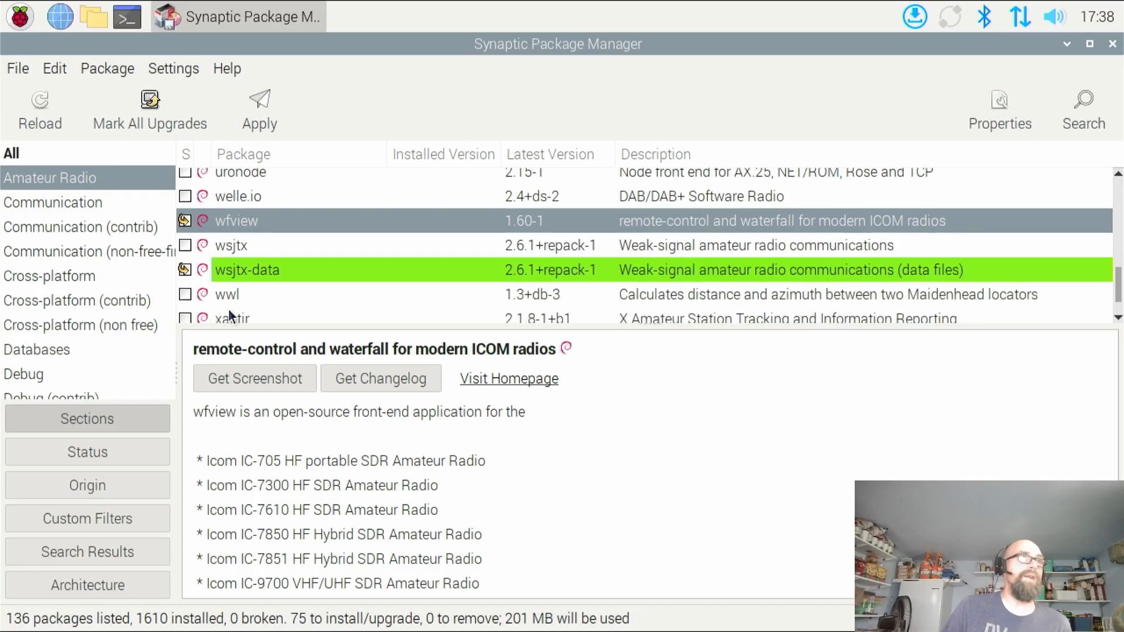
{"action": "scroll", "coordinate": [244, 296], "scroll_direction": "down", "scroll_amount": 1}
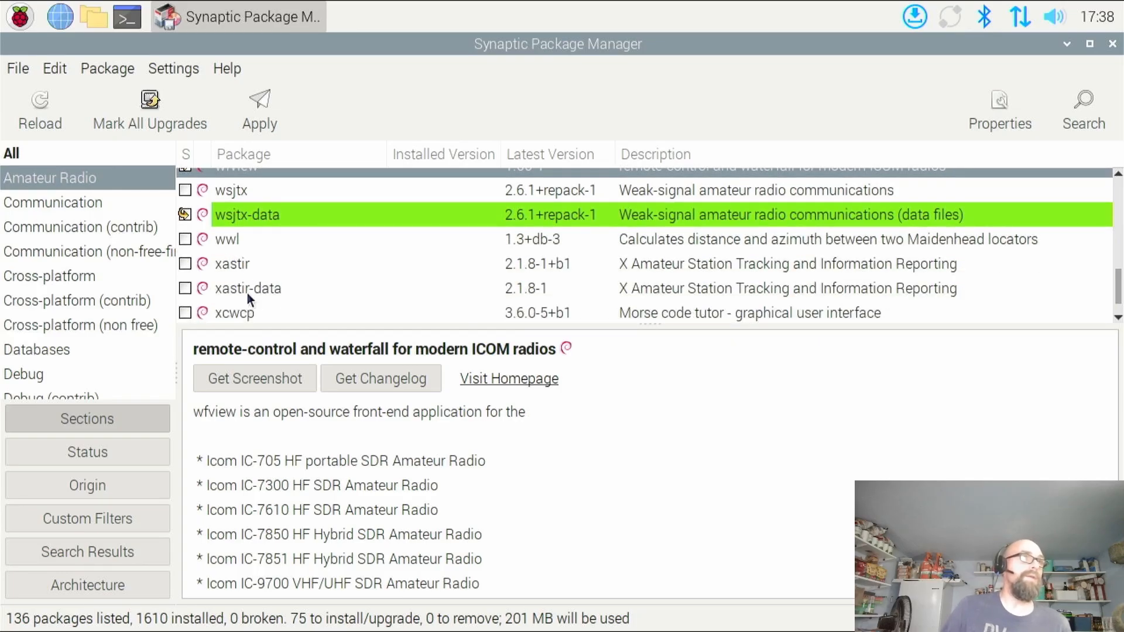
{"action": "scroll", "coordinate": [259, 277], "scroll_direction": "down", "scroll_amount": 1}
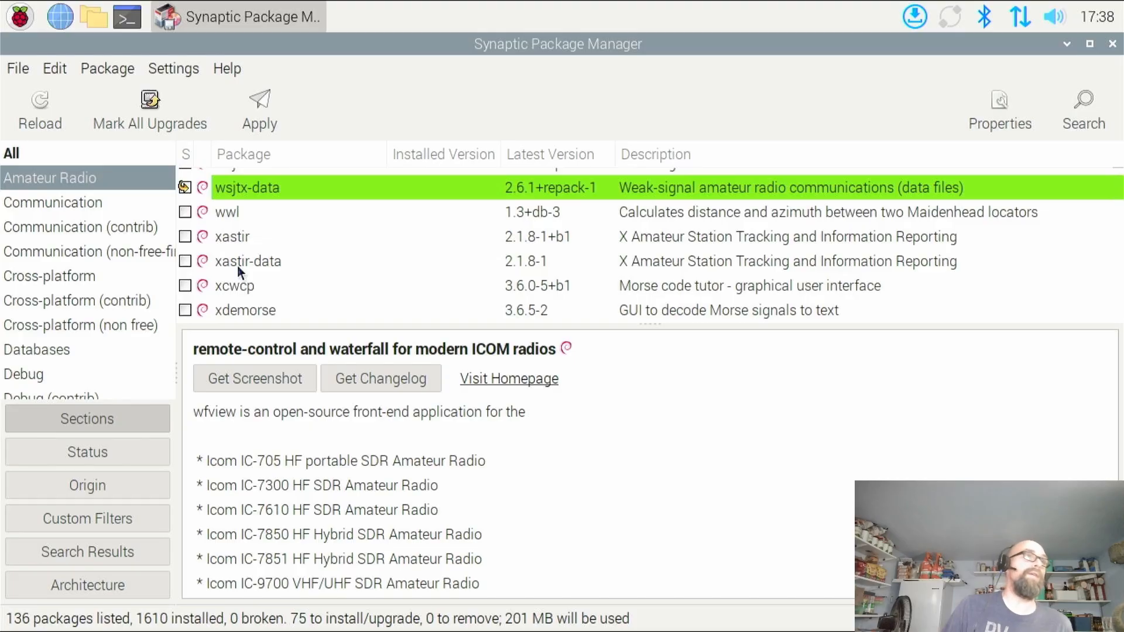
{"action": "scroll", "coordinate": [262, 281], "scroll_direction": "down", "scroll_amount": 1}
{"action": "scroll", "coordinate": [267, 286], "scroll_direction": "down", "scroll_amount": 1}
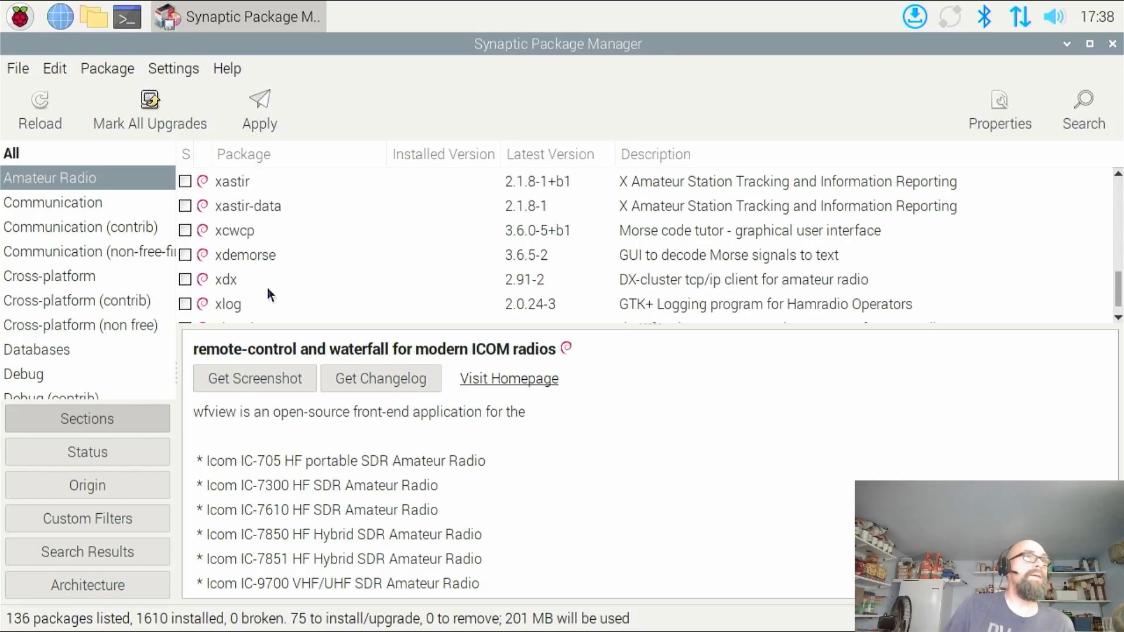
{"action": "left_click", "coordinate": [185, 231]}
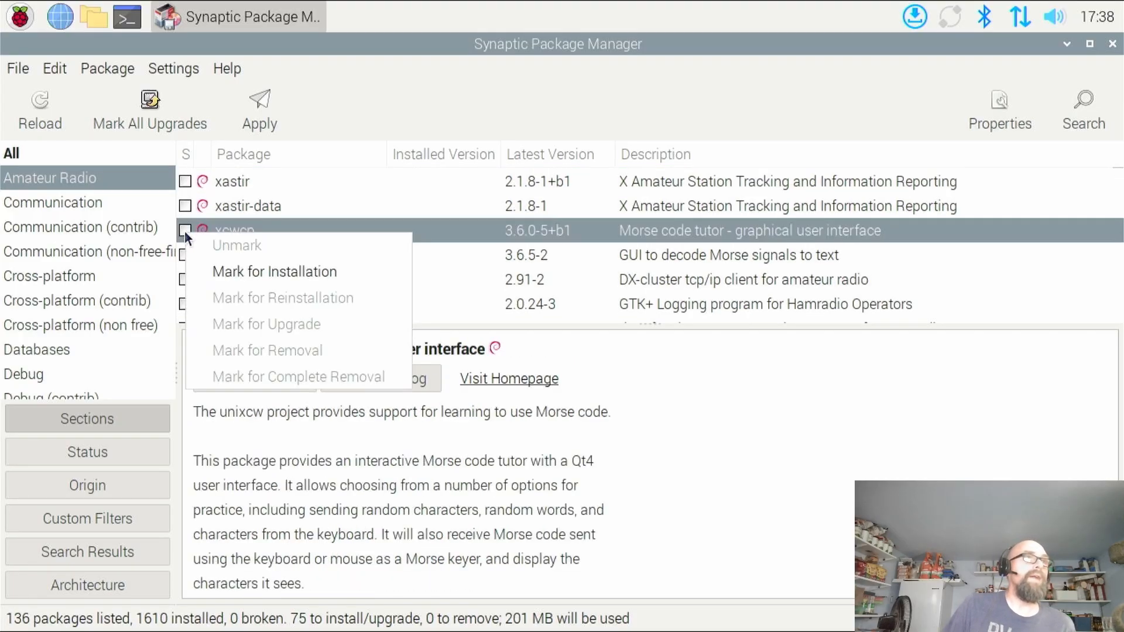
{"action": "left_click", "coordinate": [244, 272]}
{"action": "left_click", "coordinate": [700, 471]}
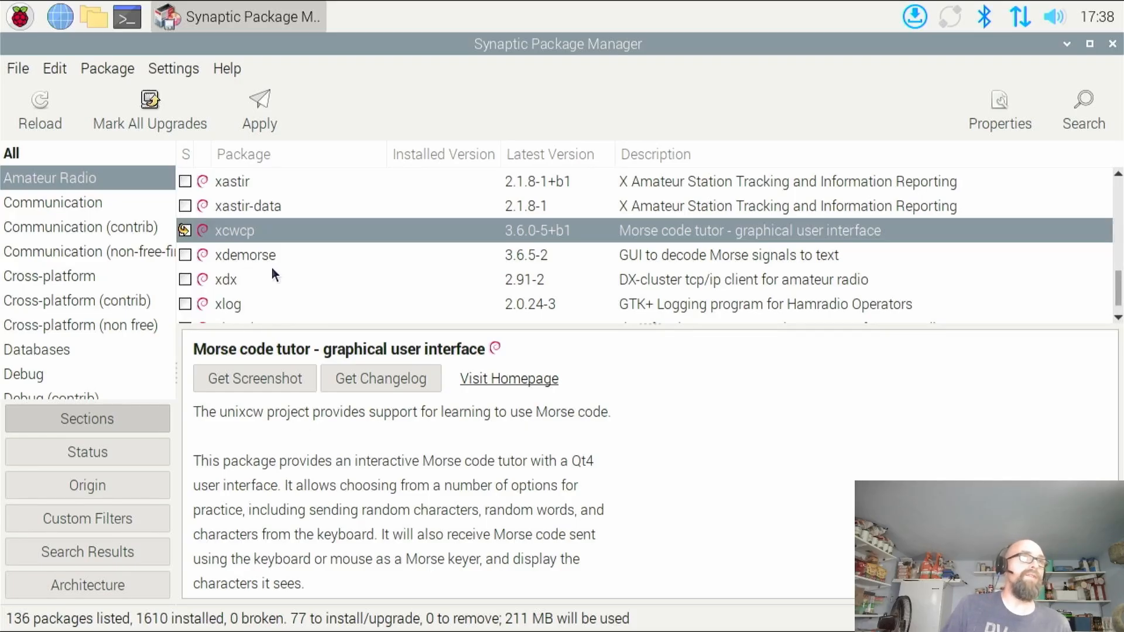
Mark the xlog GTK+ logging program for installation and accept its additional required package
{"action": "scroll", "coordinate": [230, 291], "scroll_direction": "down", "scroll_amount": 1}
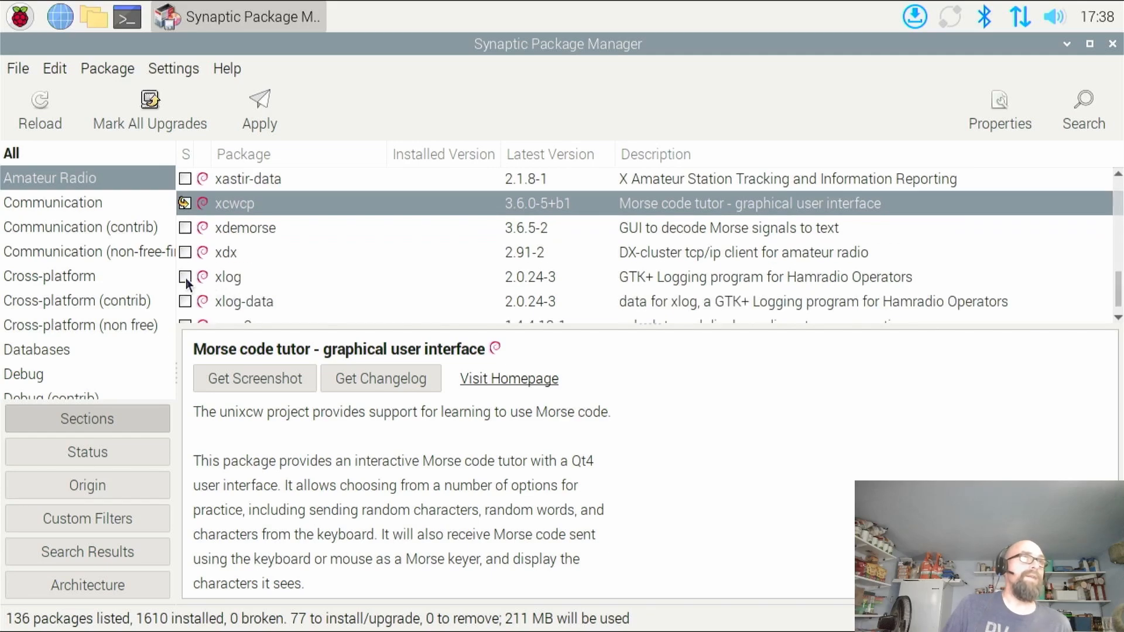
{"action": "left_click", "coordinate": [185, 279]}
{"action": "left_click", "coordinate": [245, 310]}
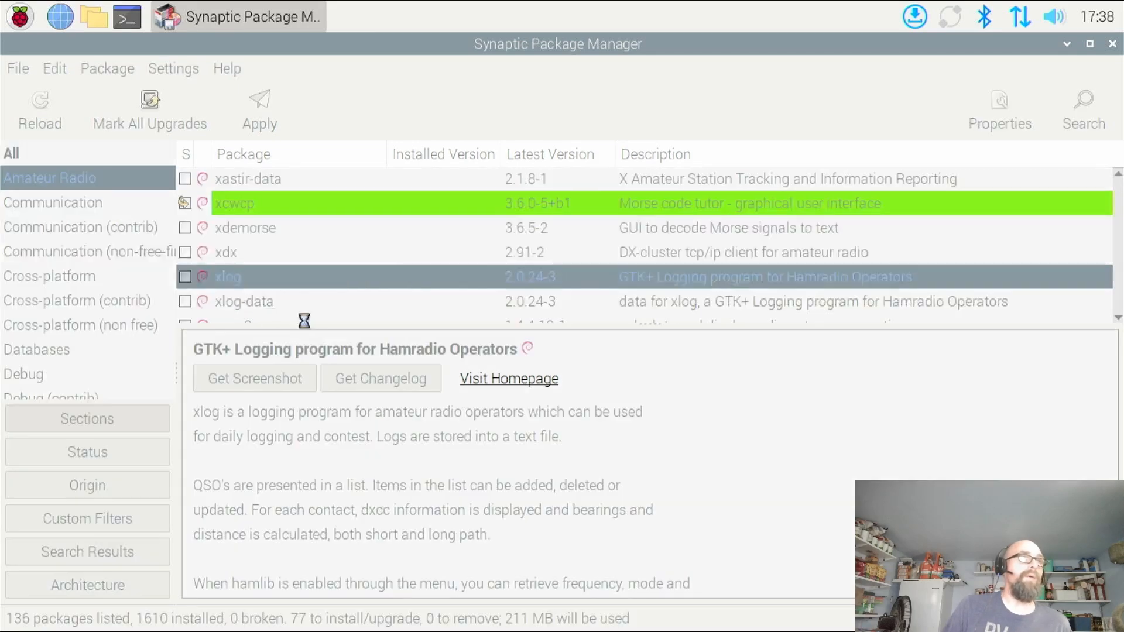
{"action": "left_click", "coordinate": [680, 473]}
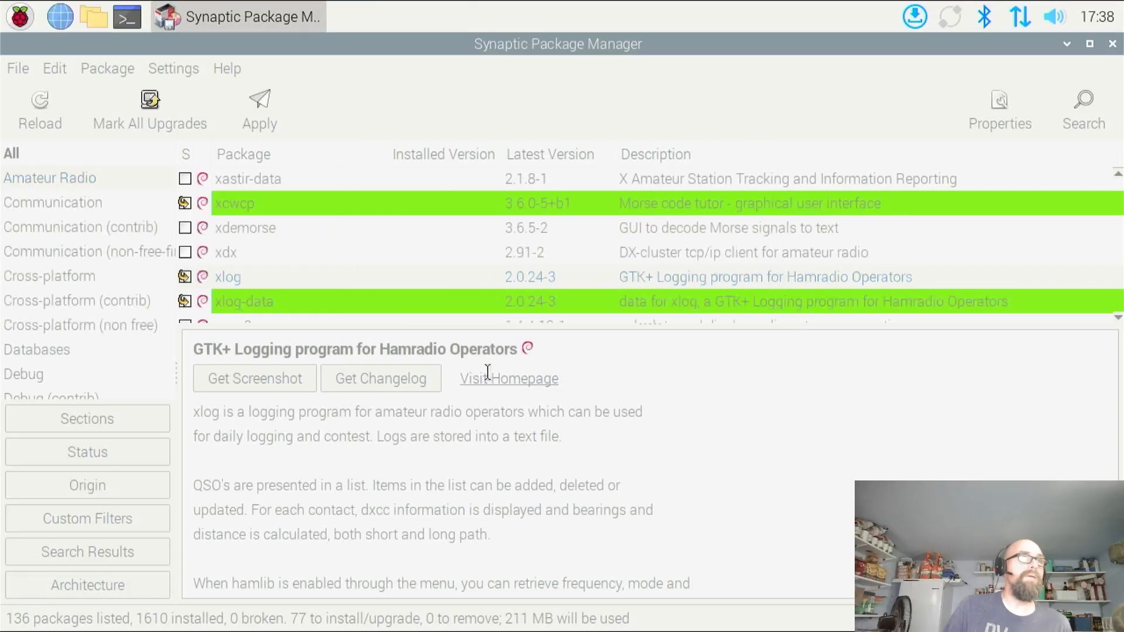
Mark the xnec2c antenna properties tool and the yagiuda Yagi-Uda antenna analysis software for installation
{"action": "scroll", "coordinate": [319, 279], "scroll_direction": "down", "scroll_amount": 1}
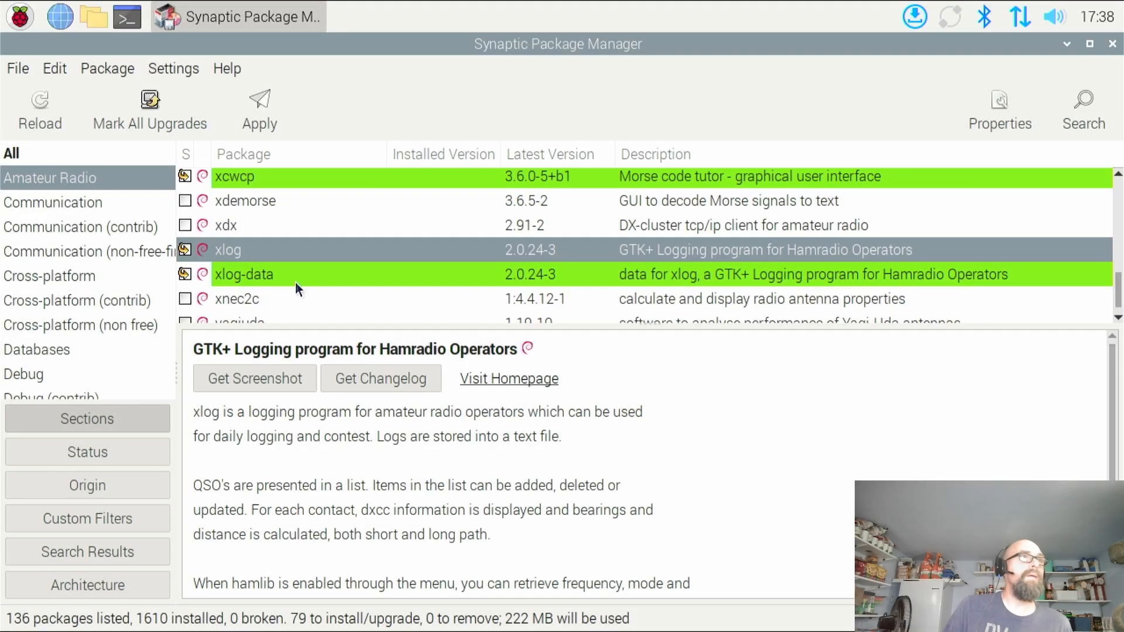
{"action": "scroll", "coordinate": [298, 281], "scroll_direction": "down", "scroll_amount": 2}
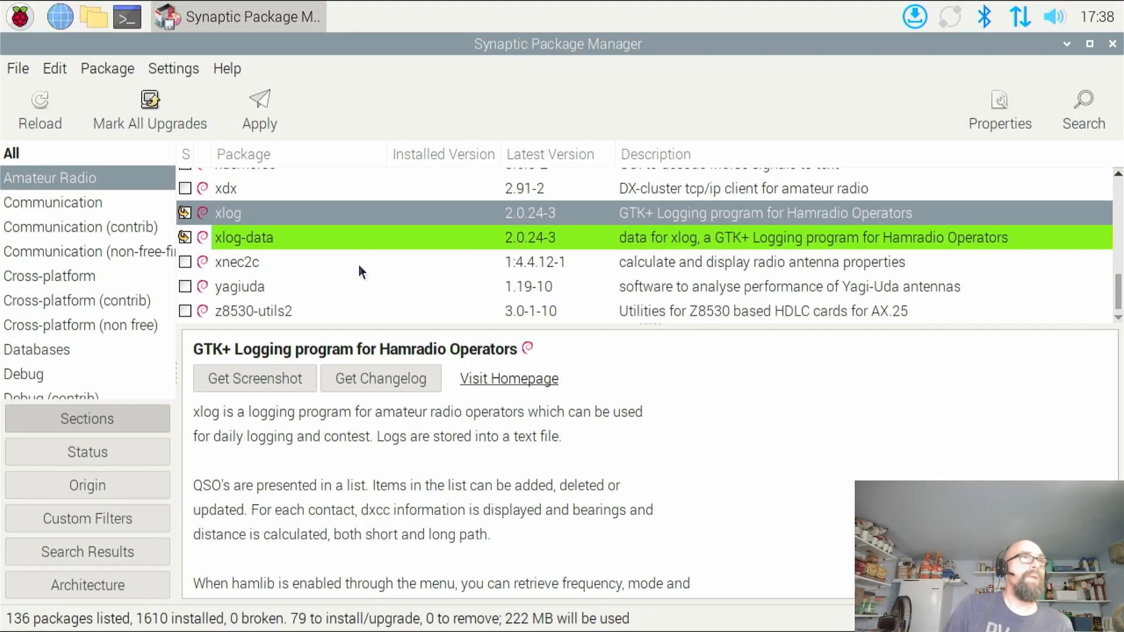
{"action": "left_click", "coordinate": [184, 261]}
{"action": "left_click", "coordinate": [261, 299]}
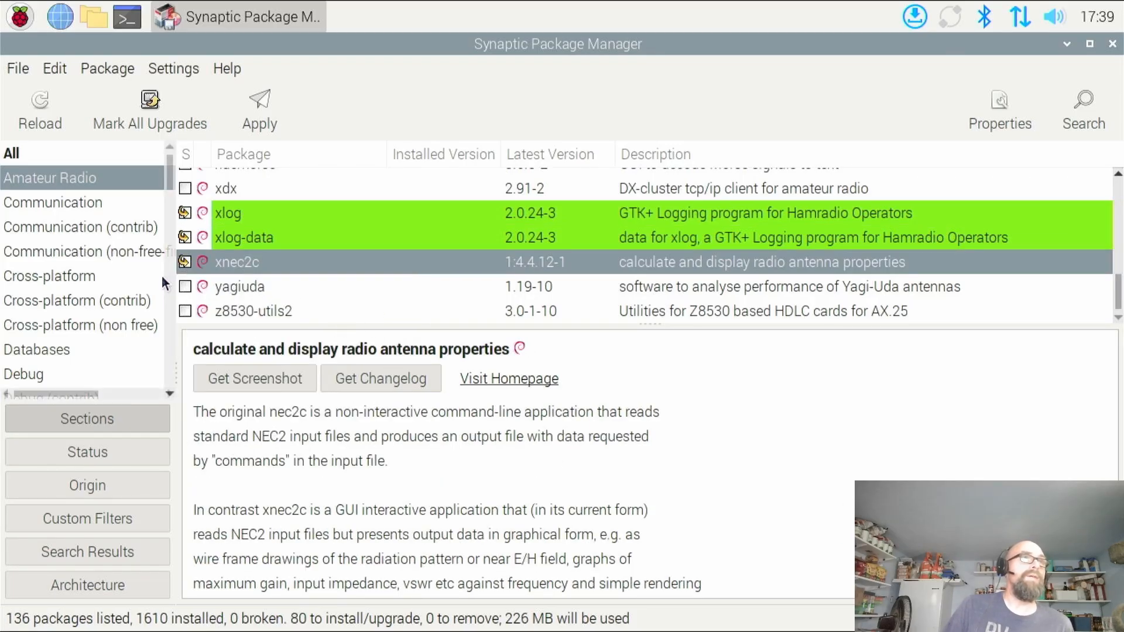
{"action": "left_click", "coordinate": [185, 285]}
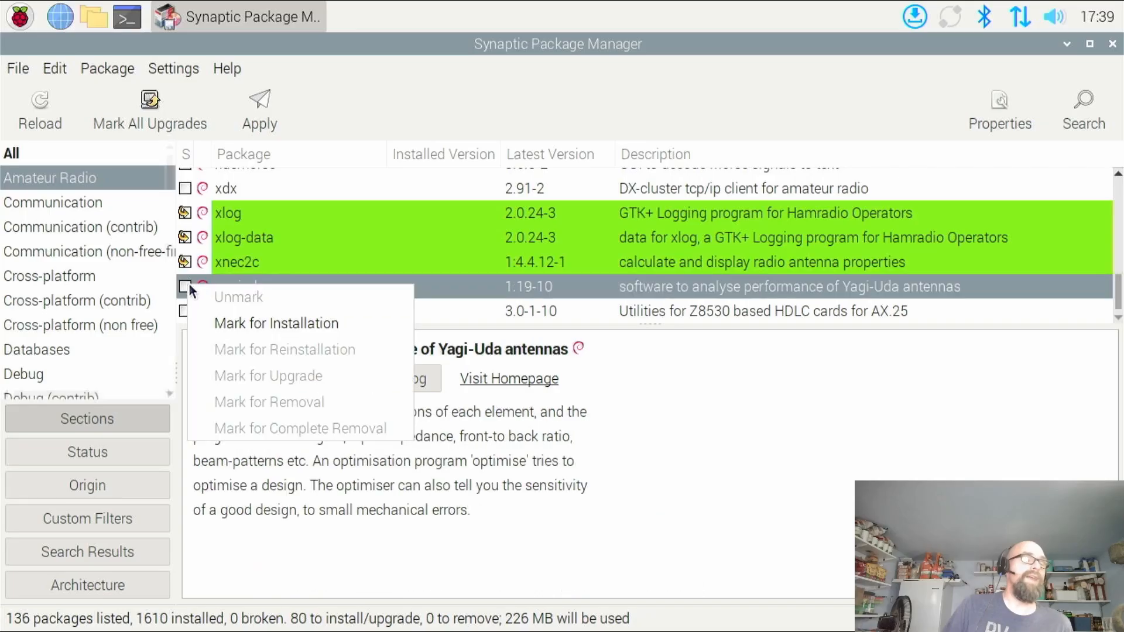
{"action": "left_click", "coordinate": [269, 333]}
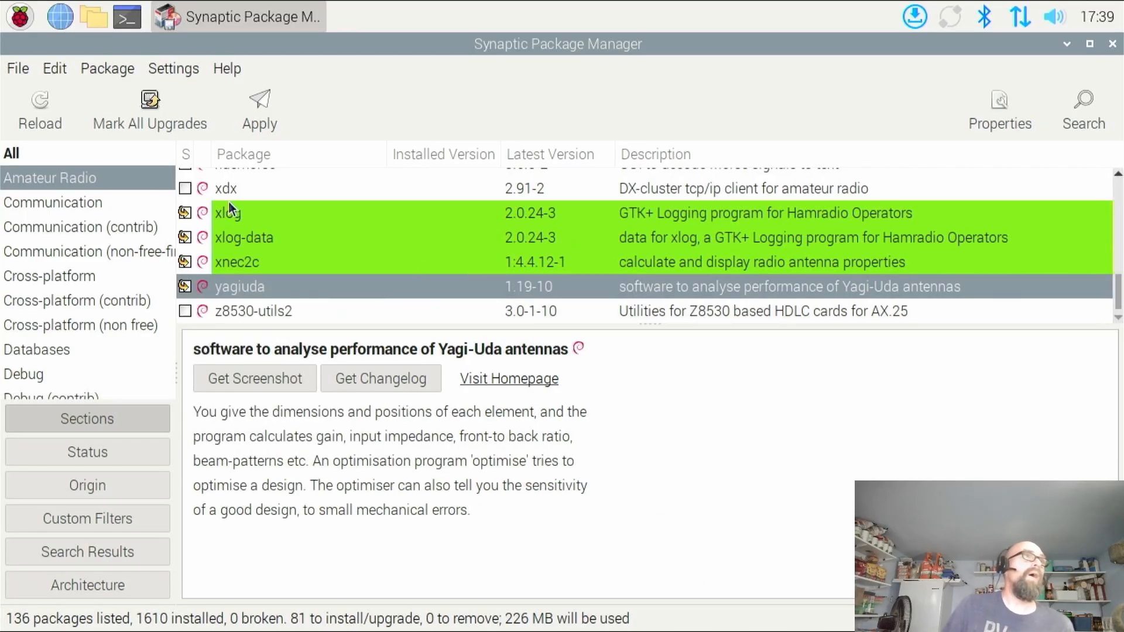
Apply all marked package installations, show the individual files during the download, and close Synaptic once the changes are applied
{"action": "left_click", "coordinate": [274, 115]}
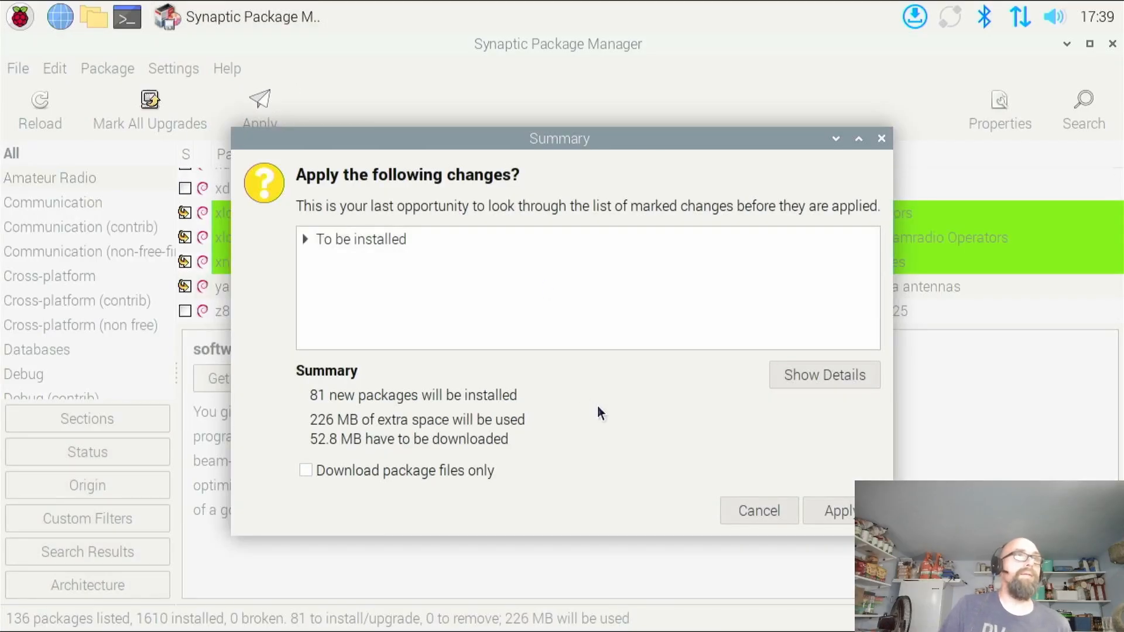
{"action": "left_click", "coordinate": [824, 513]}
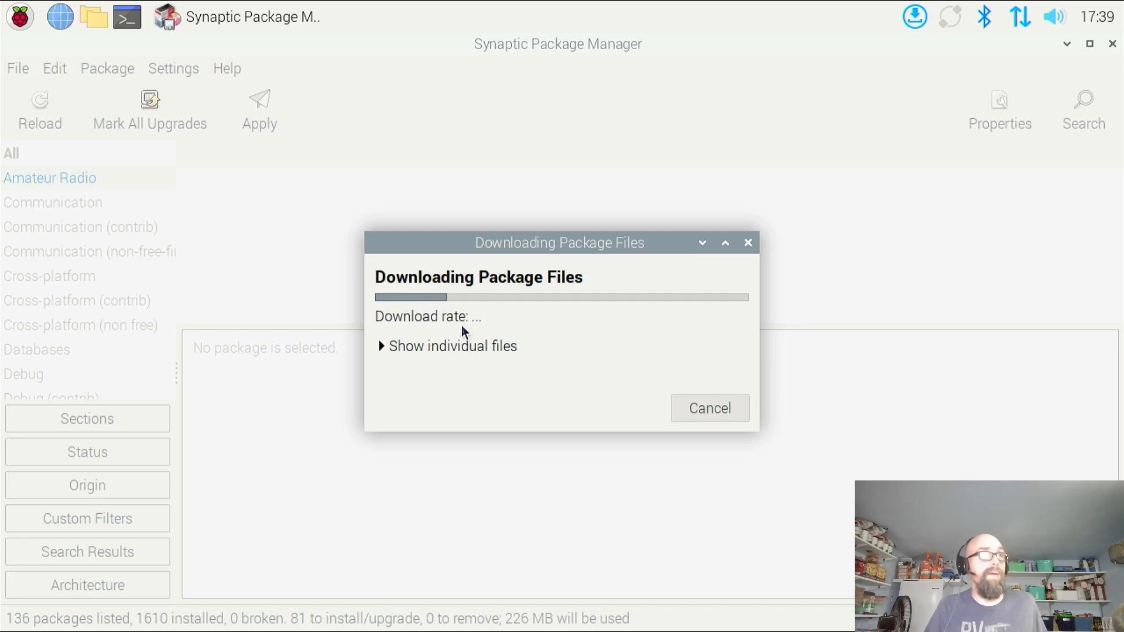
{"action": "left_click", "coordinate": [389, 346]}
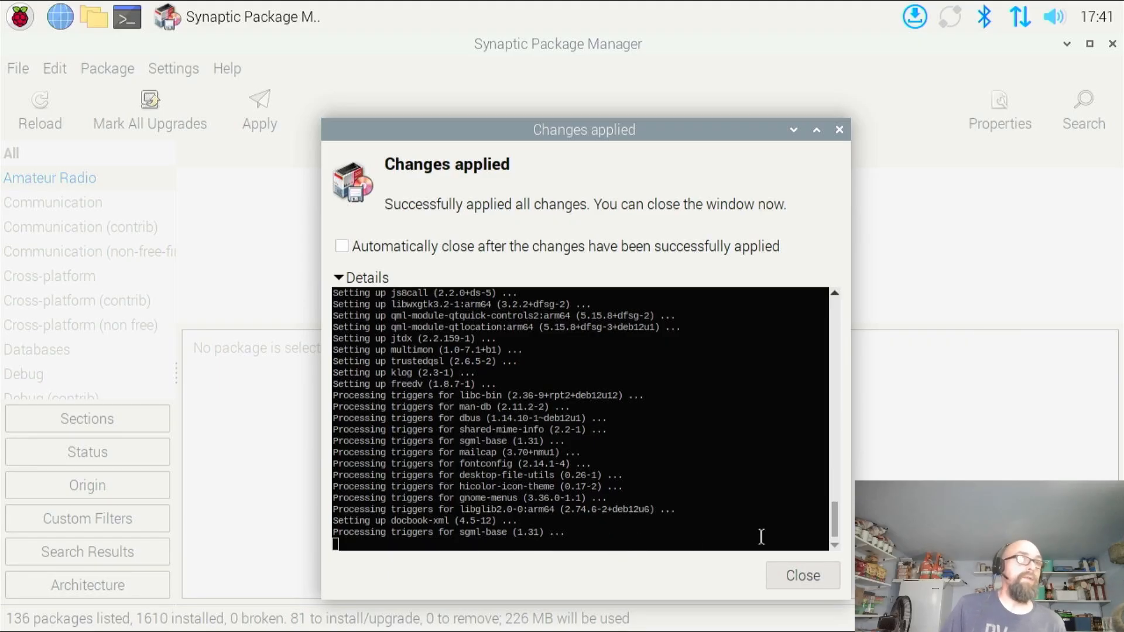
{"action": "left_click", "coordinate": [797, 574]}
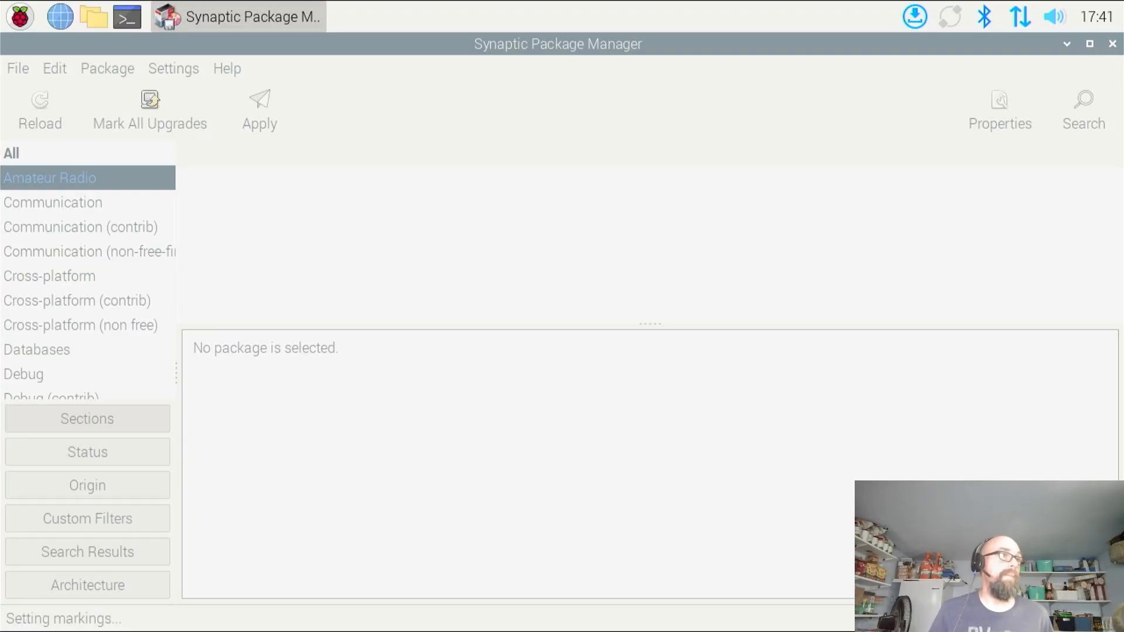
{"action": "left_click", "coordinate": [1114, 45]}
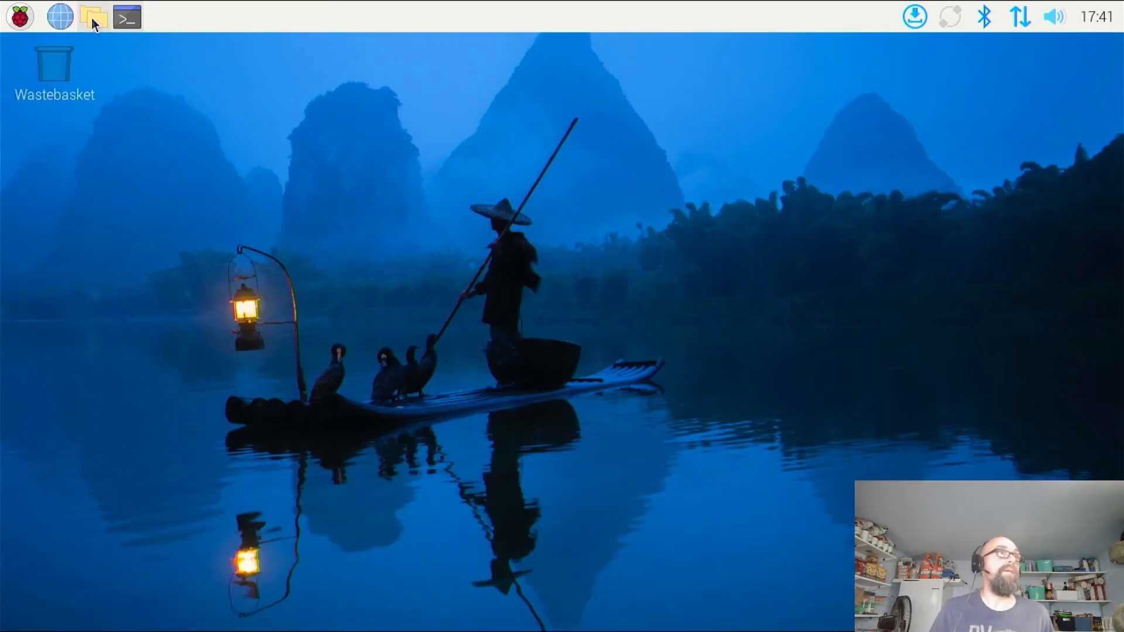